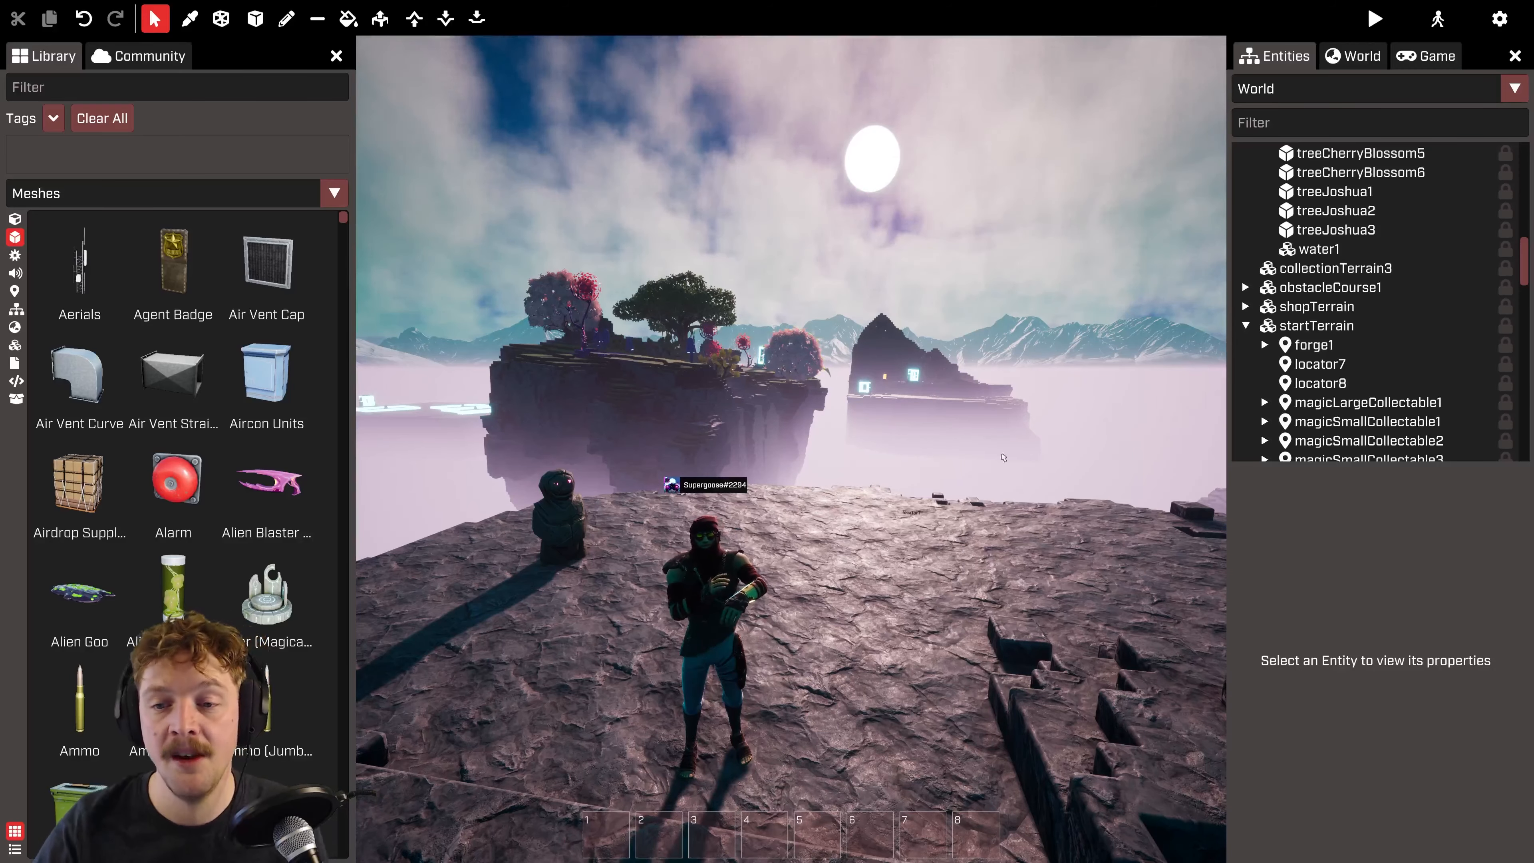
Step: Find the stone gate Magical Portal mesh with the search "portal" and place it on the start terrain's rocky ground
drag(1015, 251, 1025, 338)
key(w)
key(s)
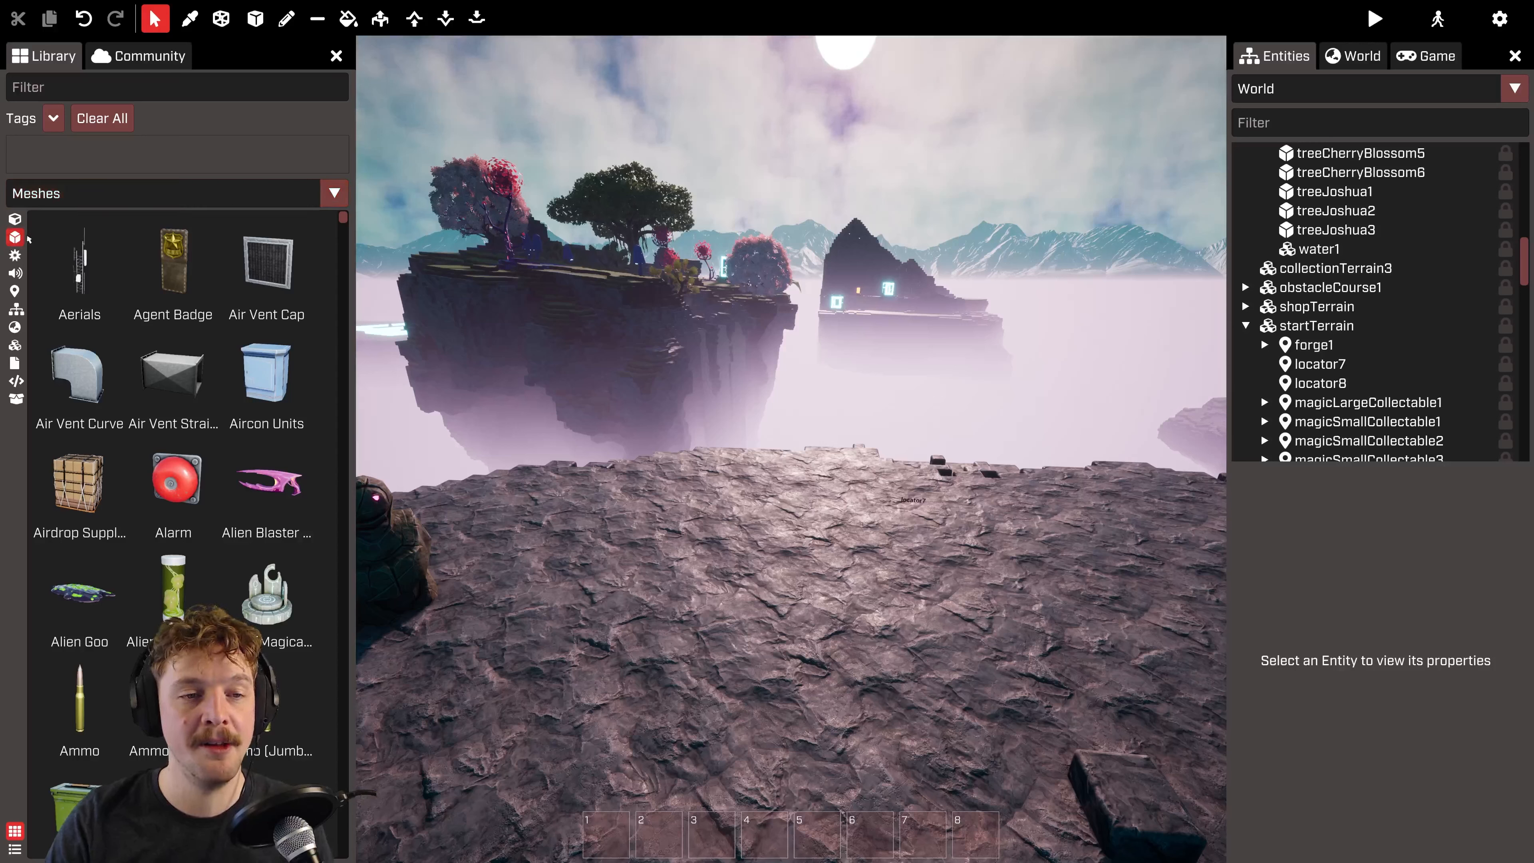
text(portal)
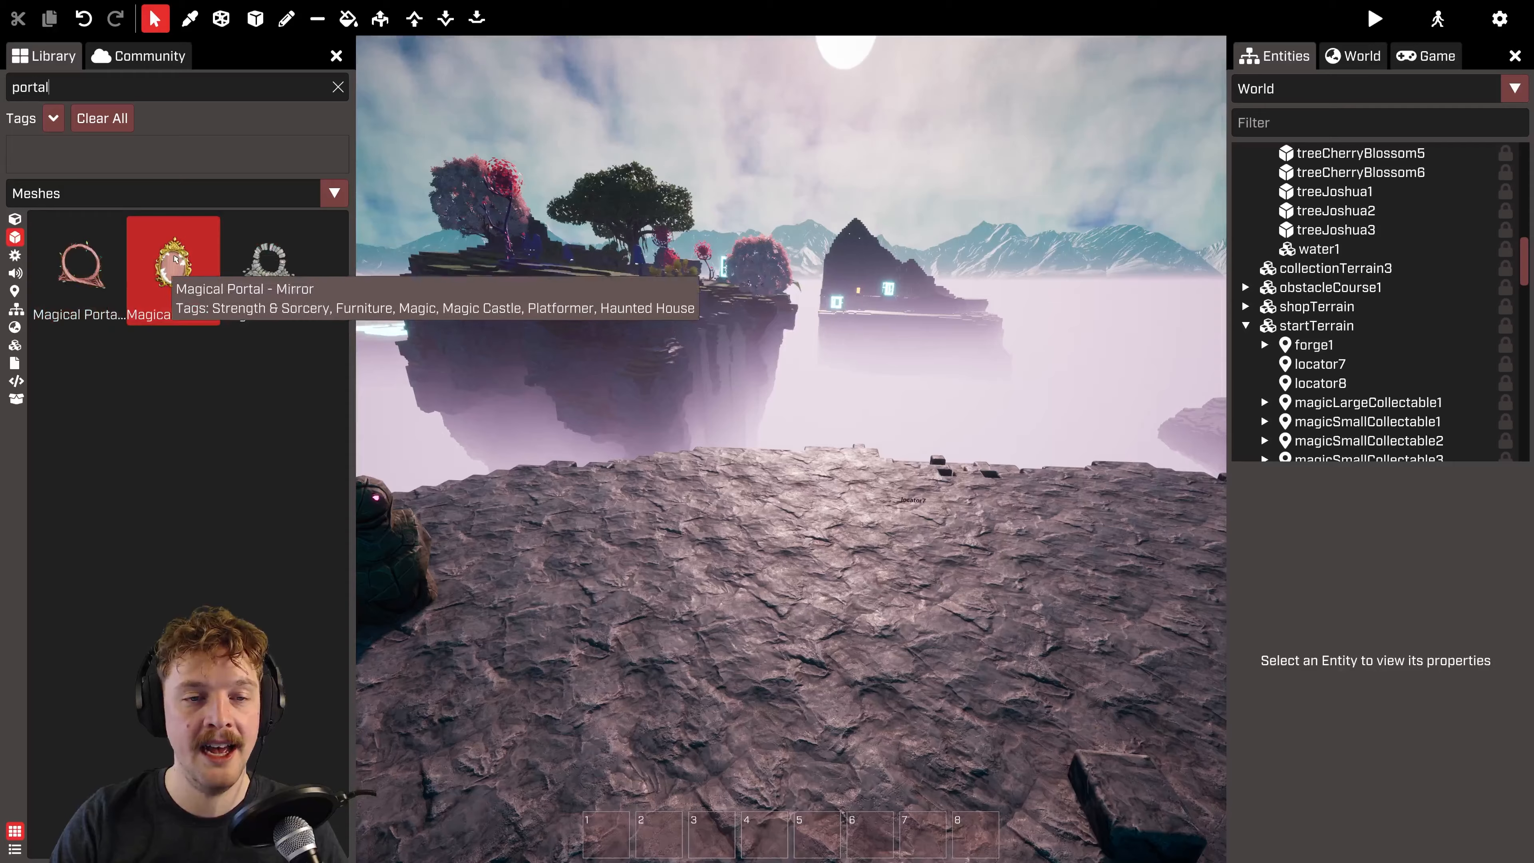
click(269, 266)
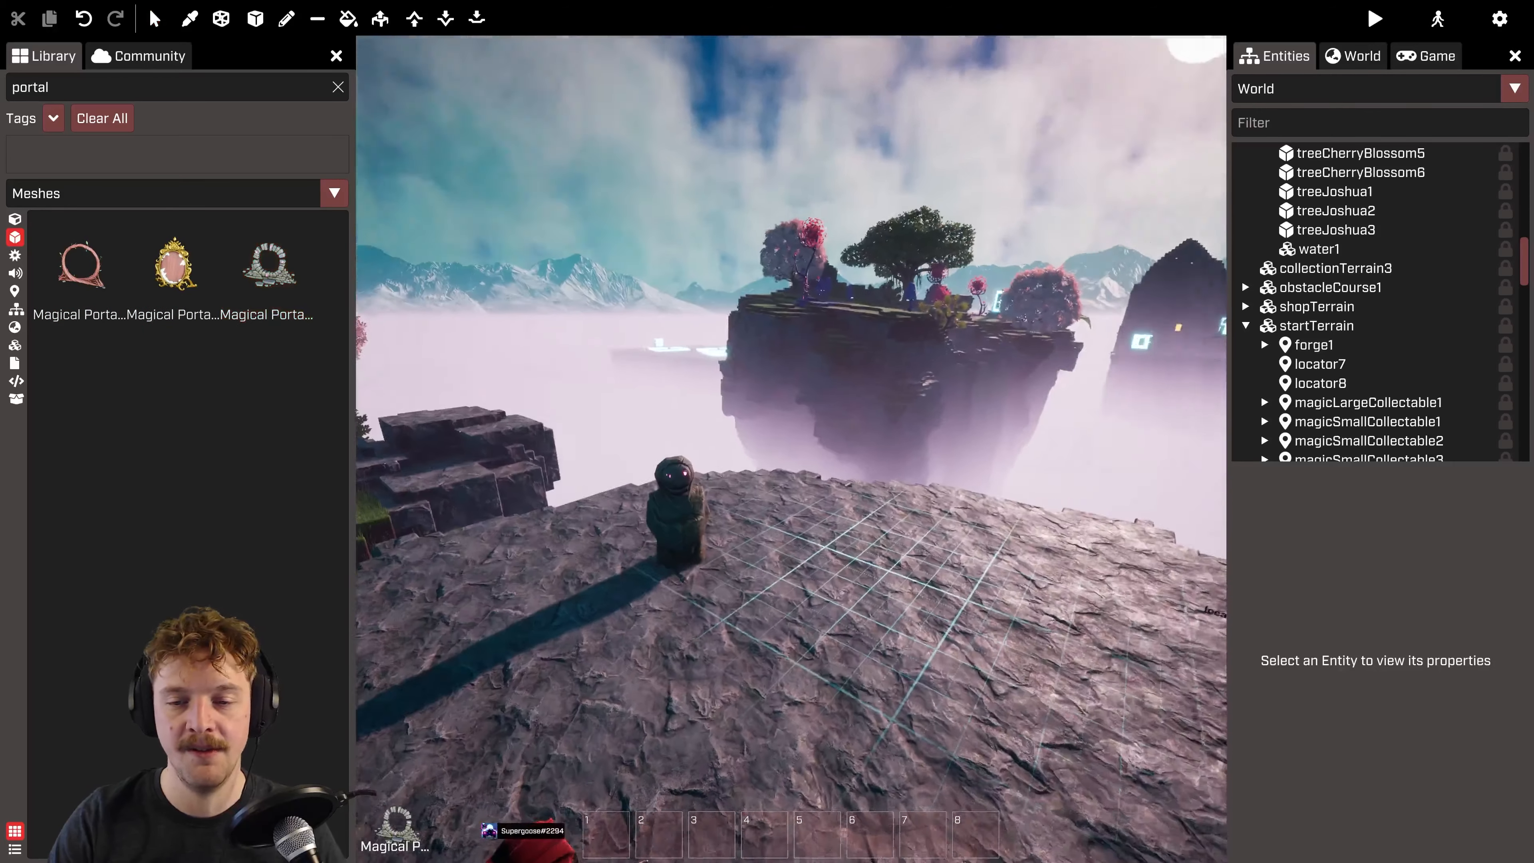
key(a)
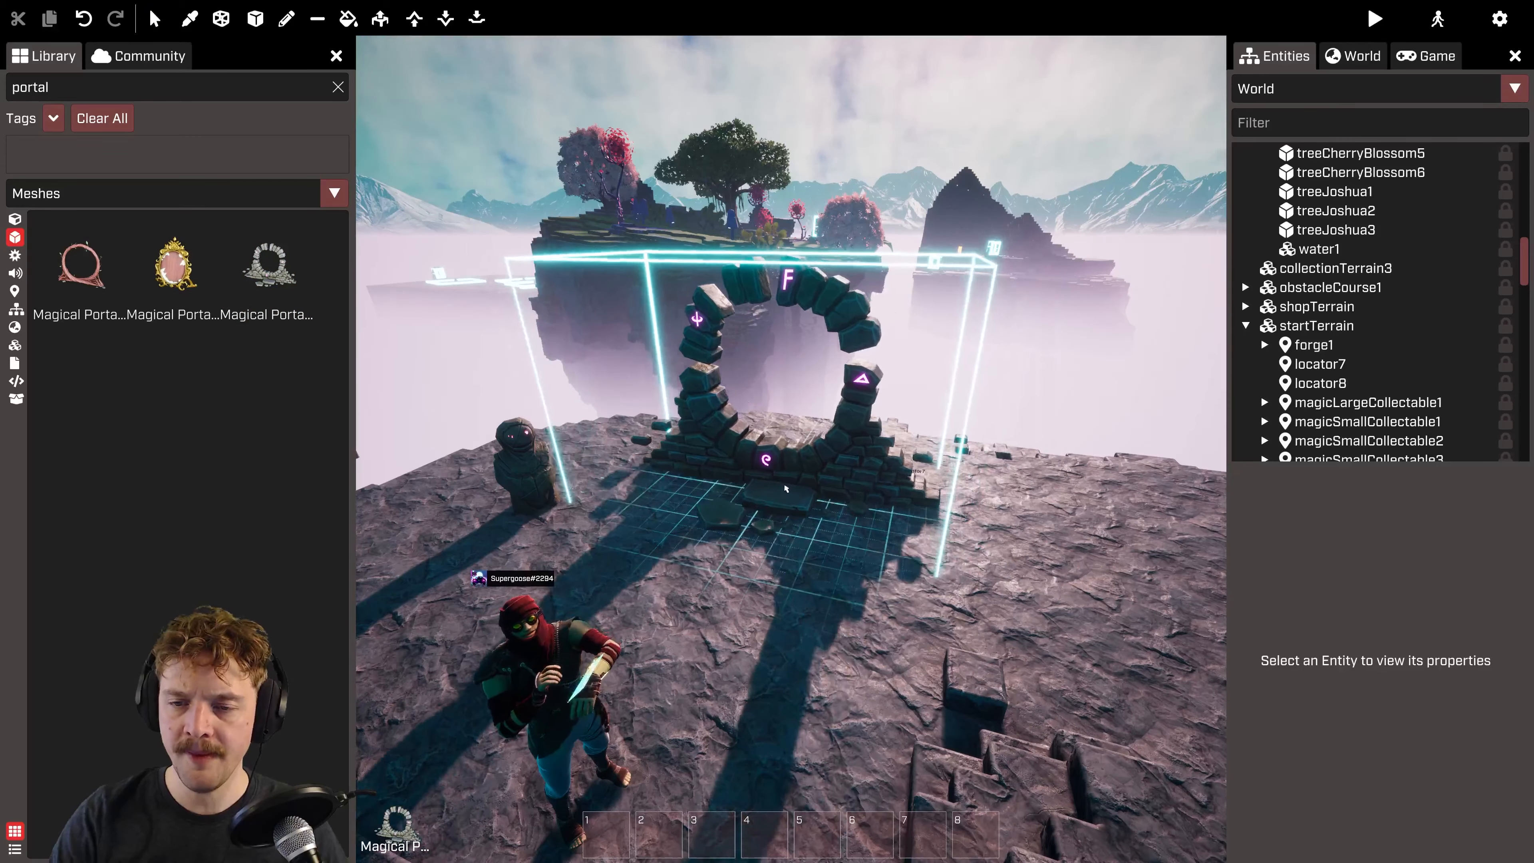
click(775, 481)
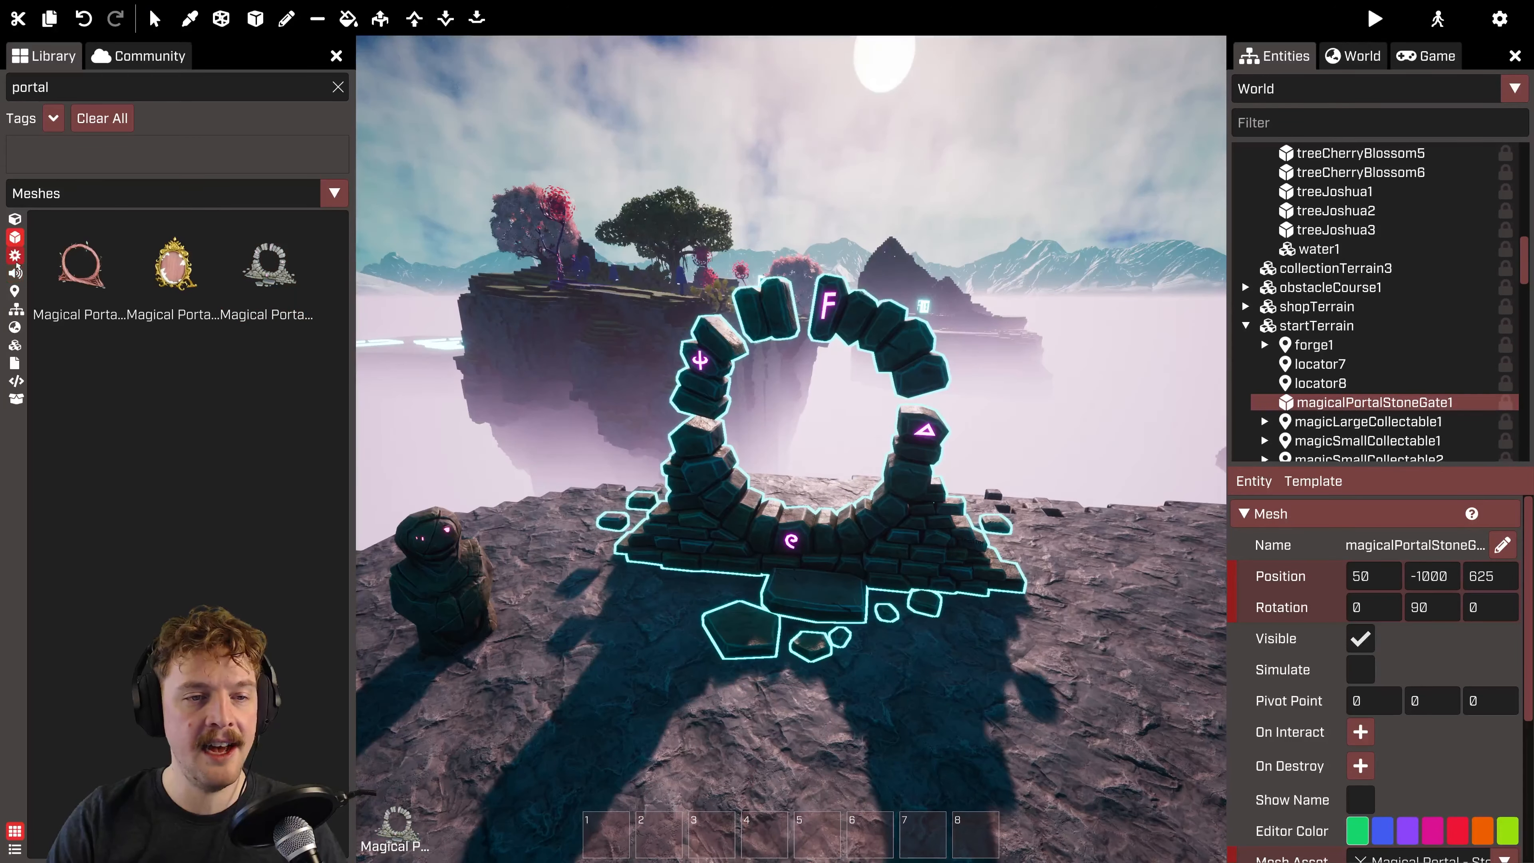
Step: Search the effects library for "portal" and attach the Magic Portal Circular Purple effect to the stone gate
click(15, 257)
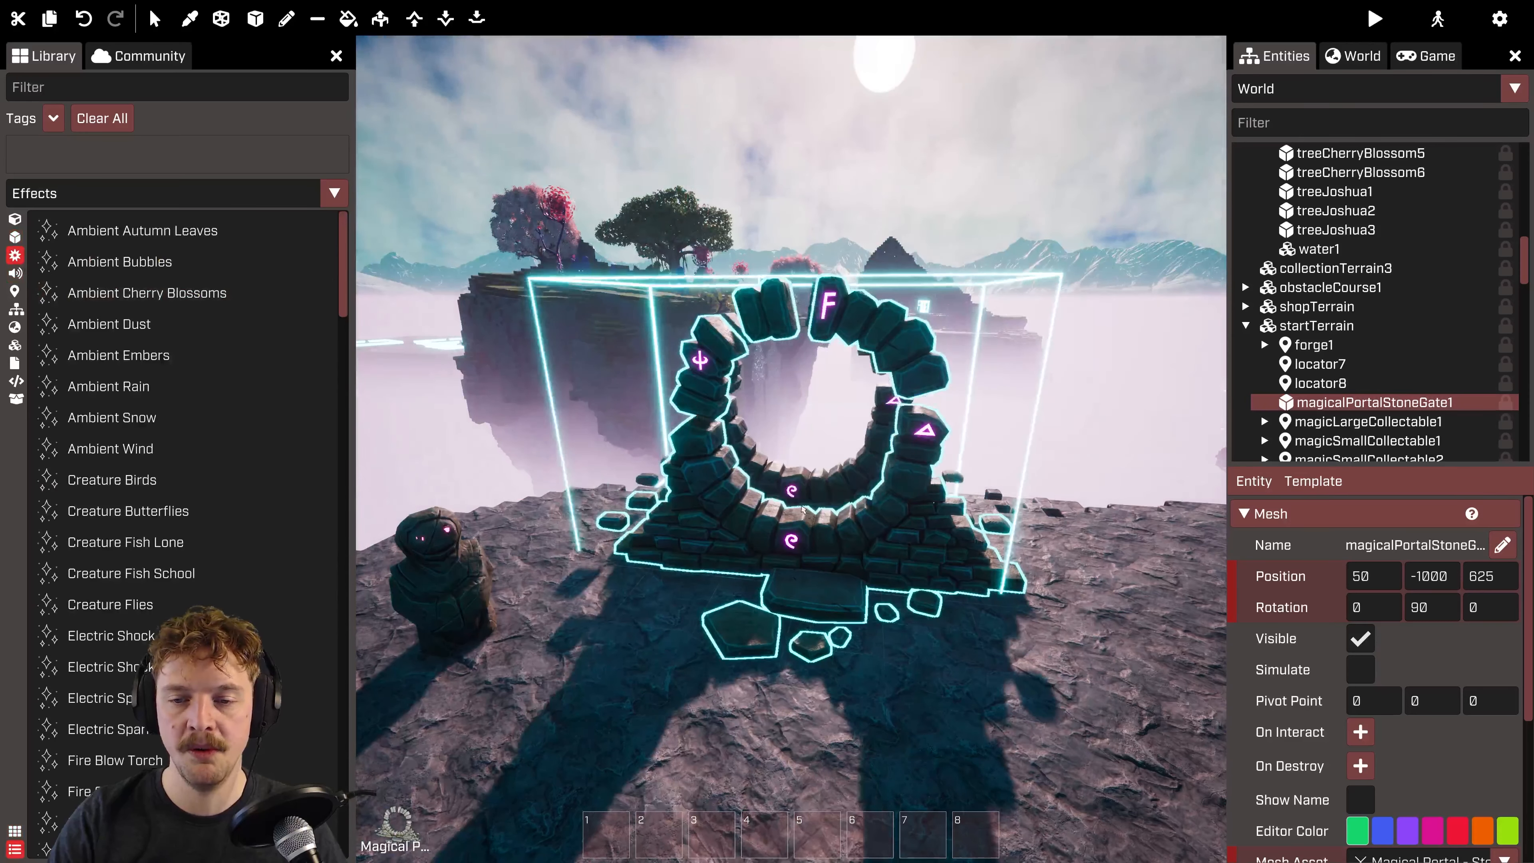
click(218, 273)
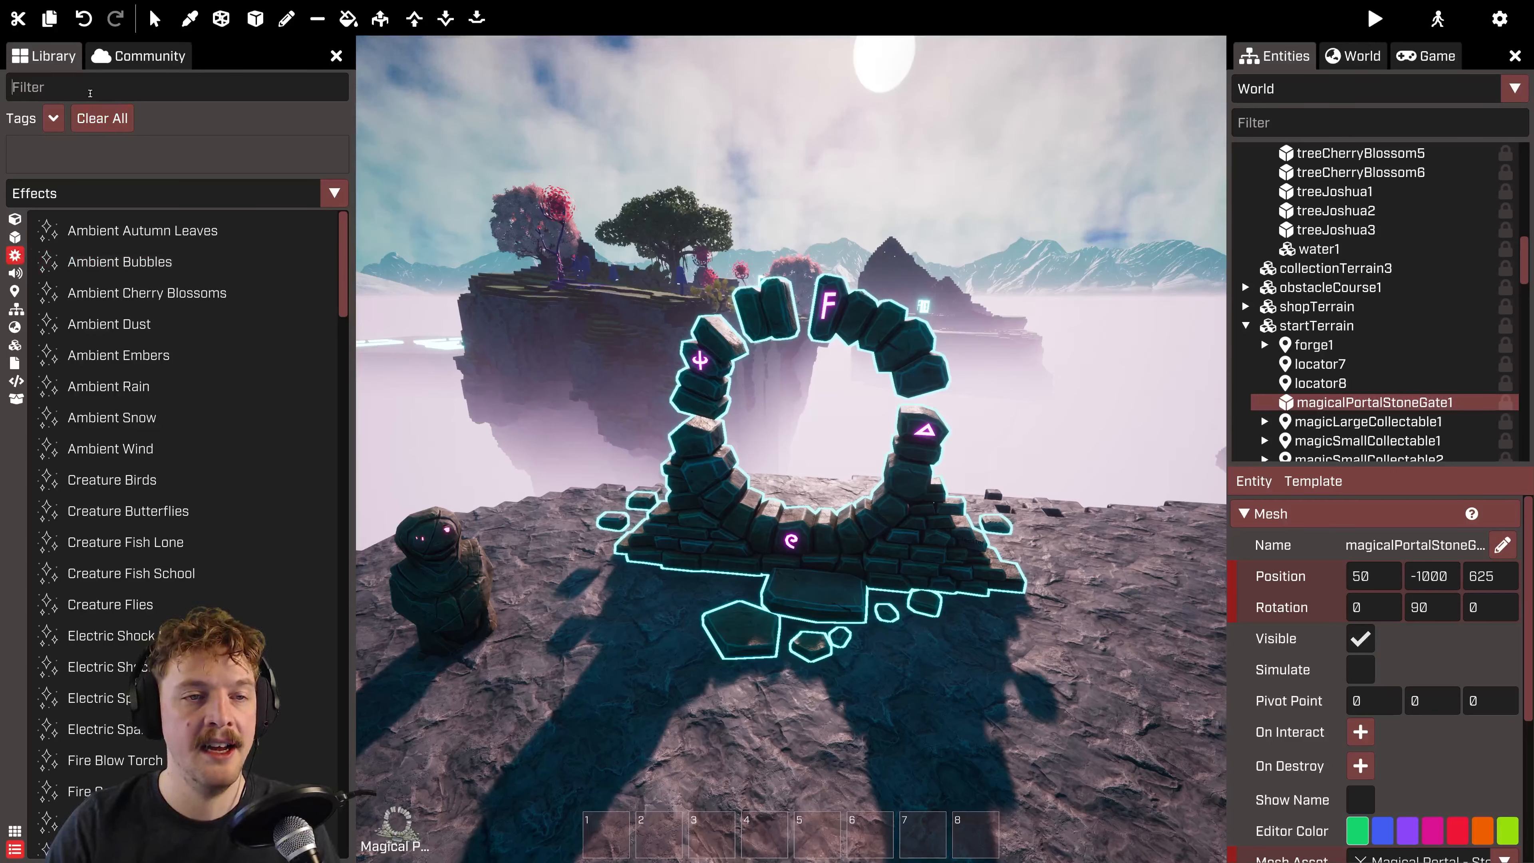
text(portal)
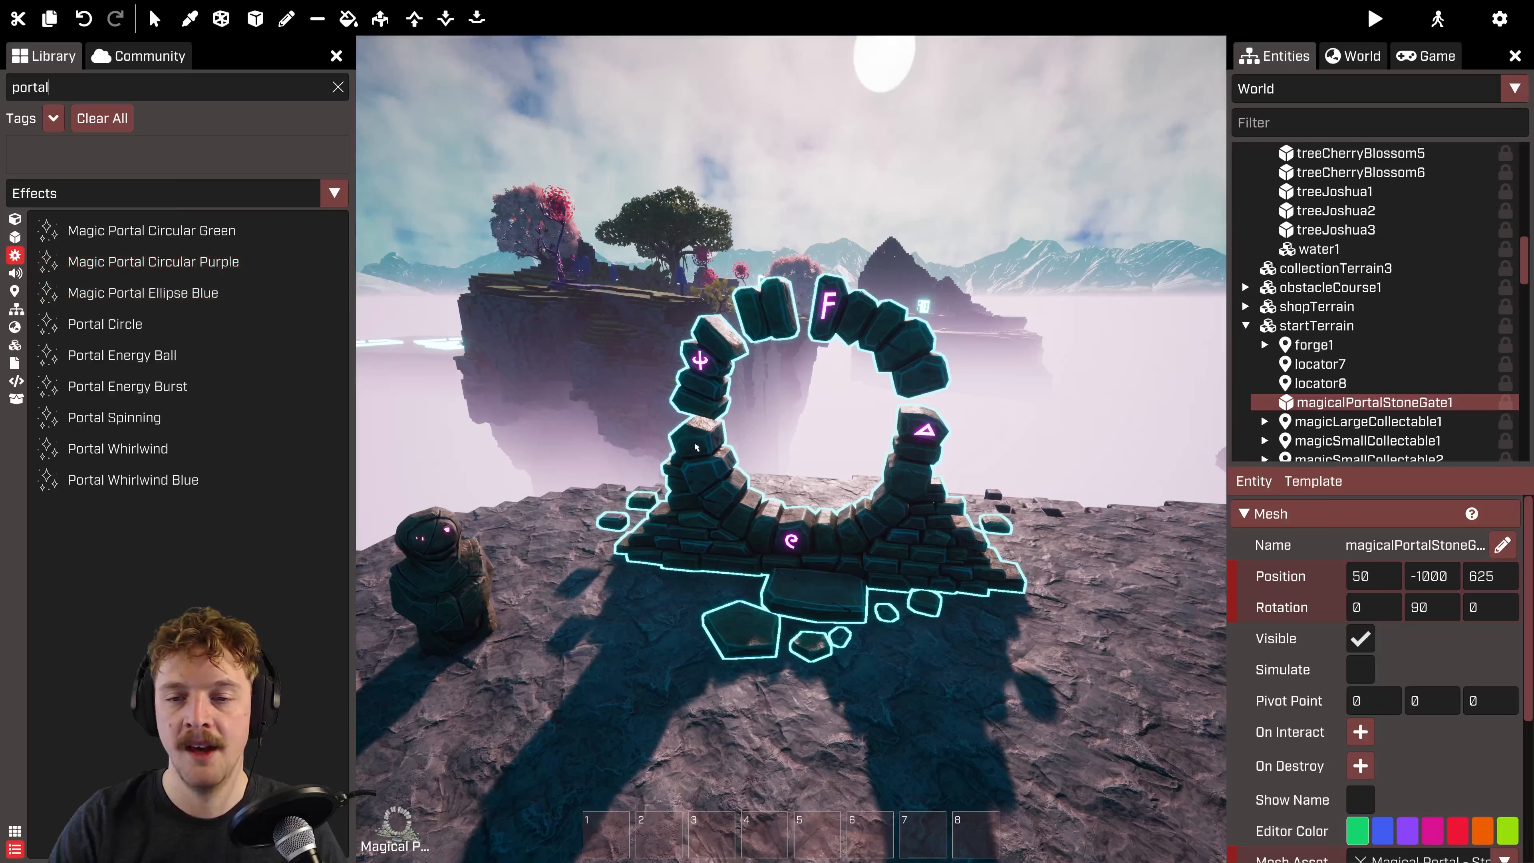
click(235, 266)
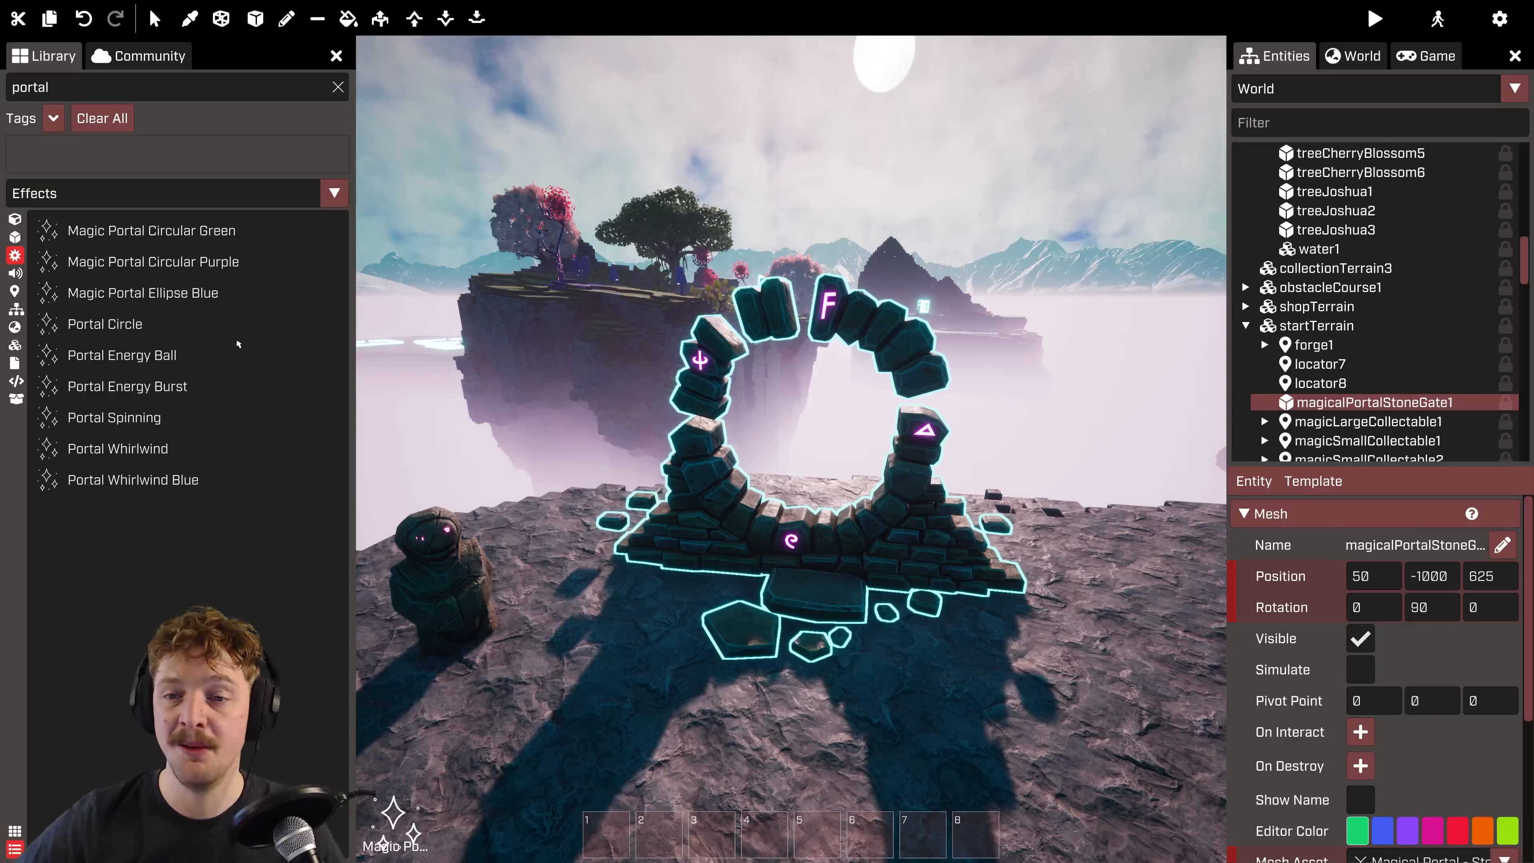
drag(237, 326, 705, 389)
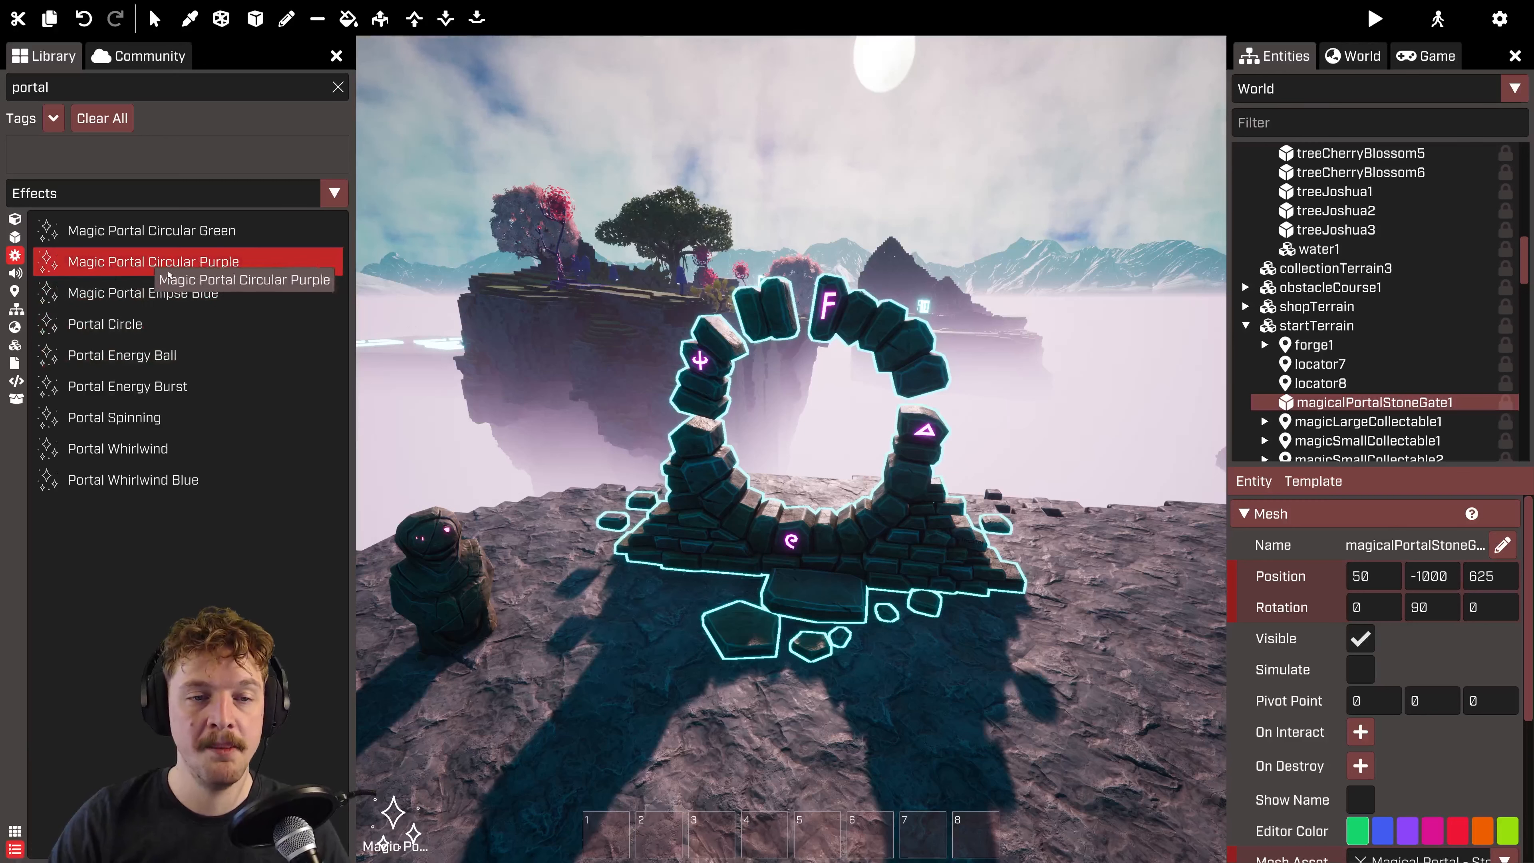
drag(158, 268, 711, 397)
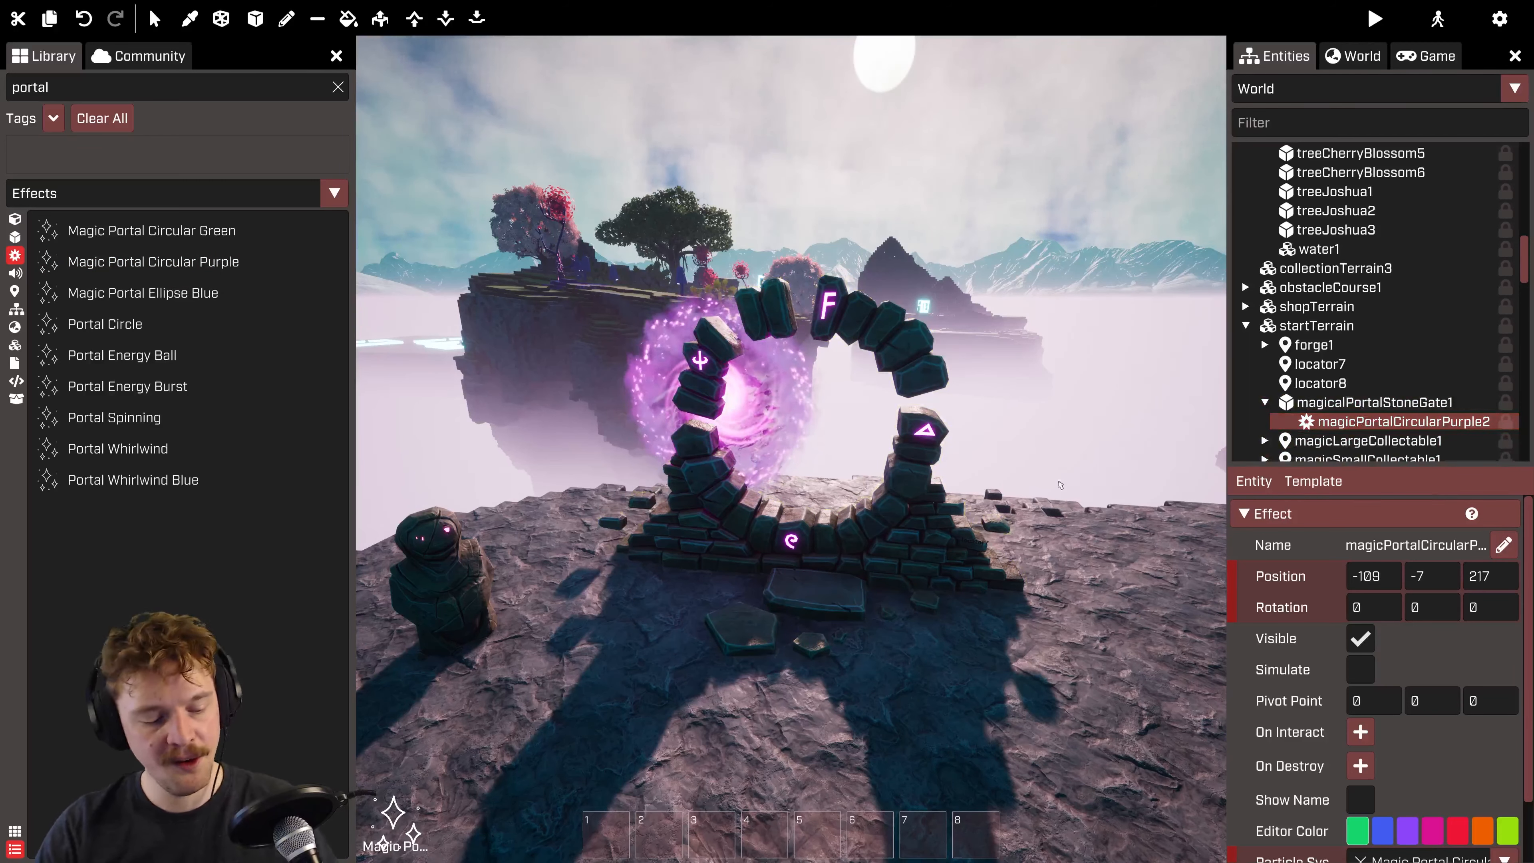
Step: Centre the purple portal effect inside the stone gate by setting its position to 0, 0, 187
click(856, 567)
drag(857, 567, 798, 565)
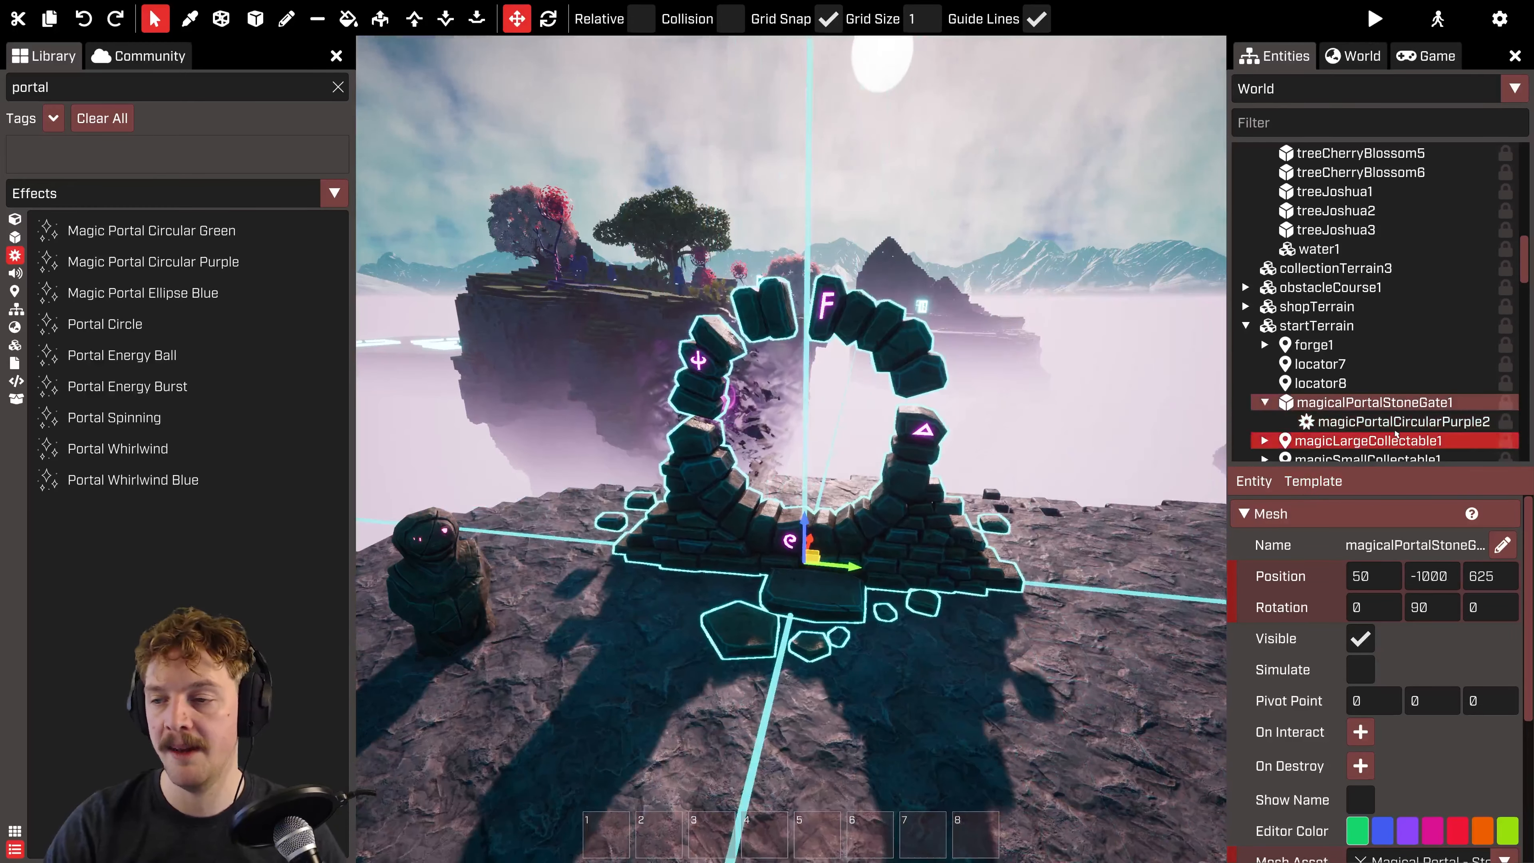
click(1404, 421)
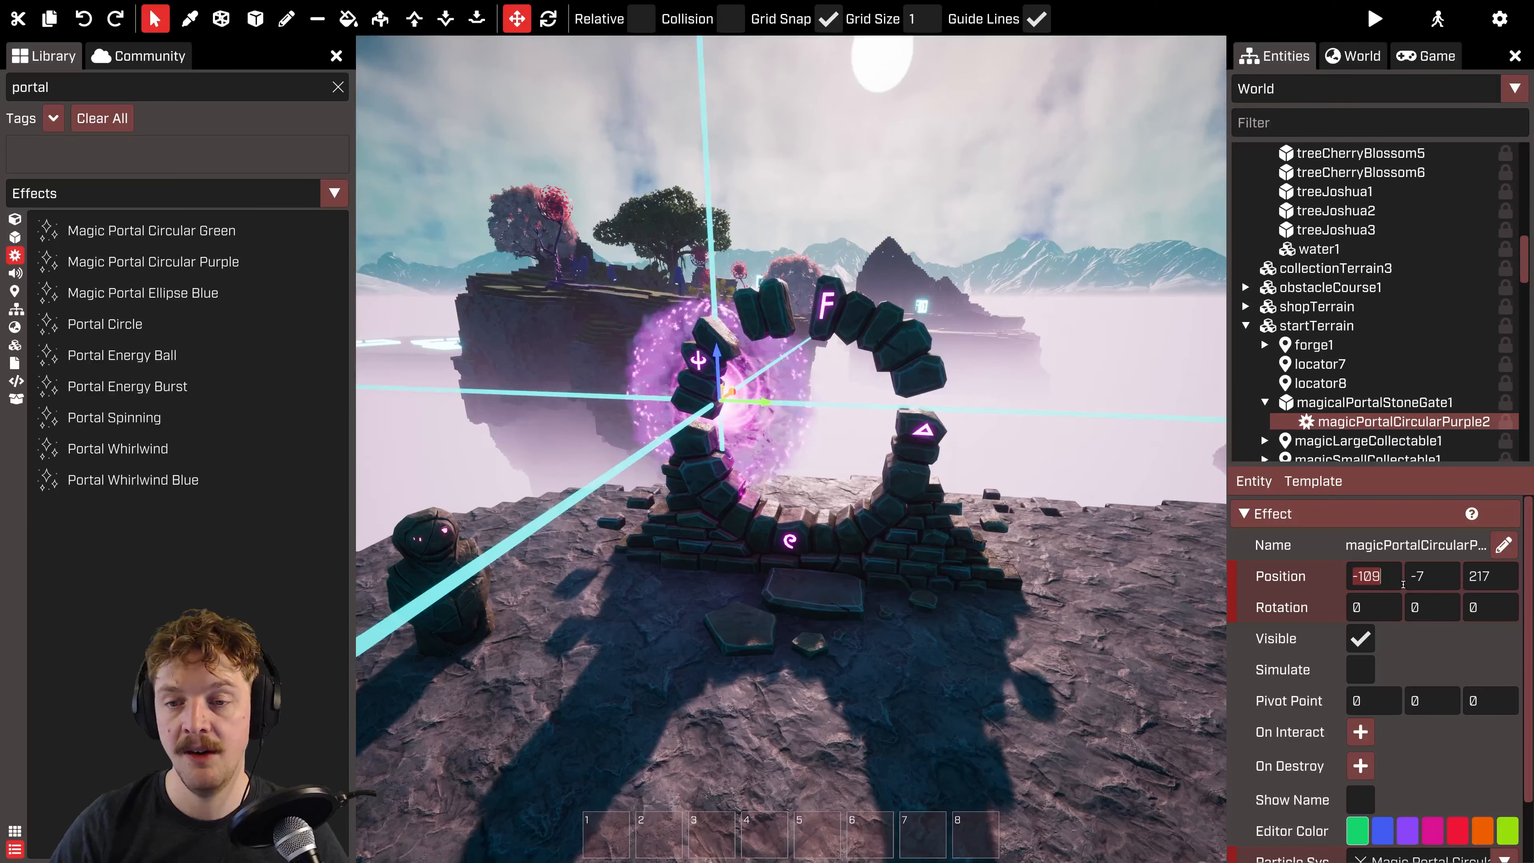
text(0)
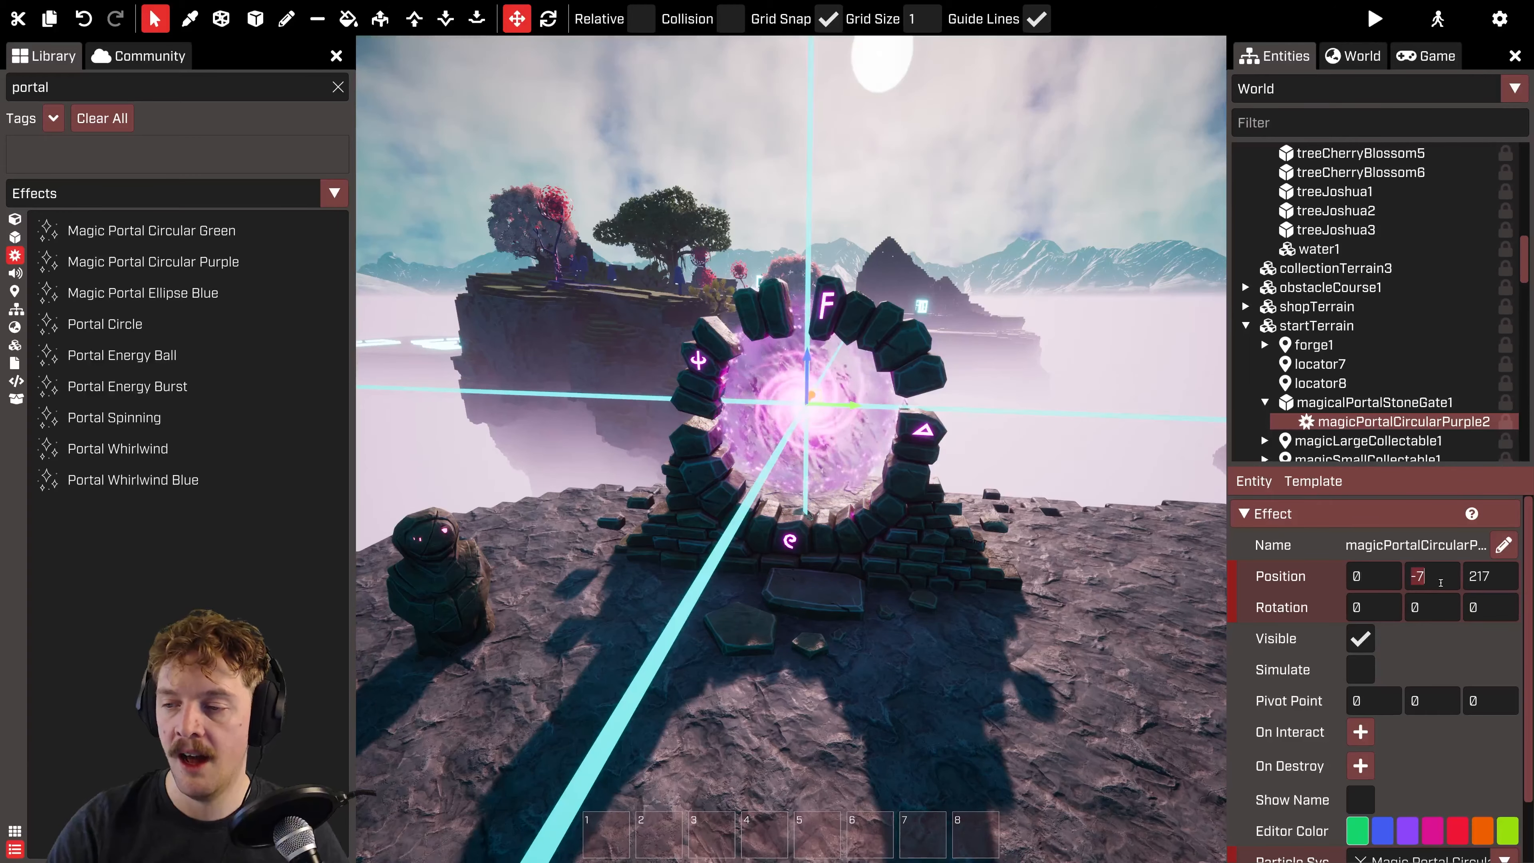
text(d)
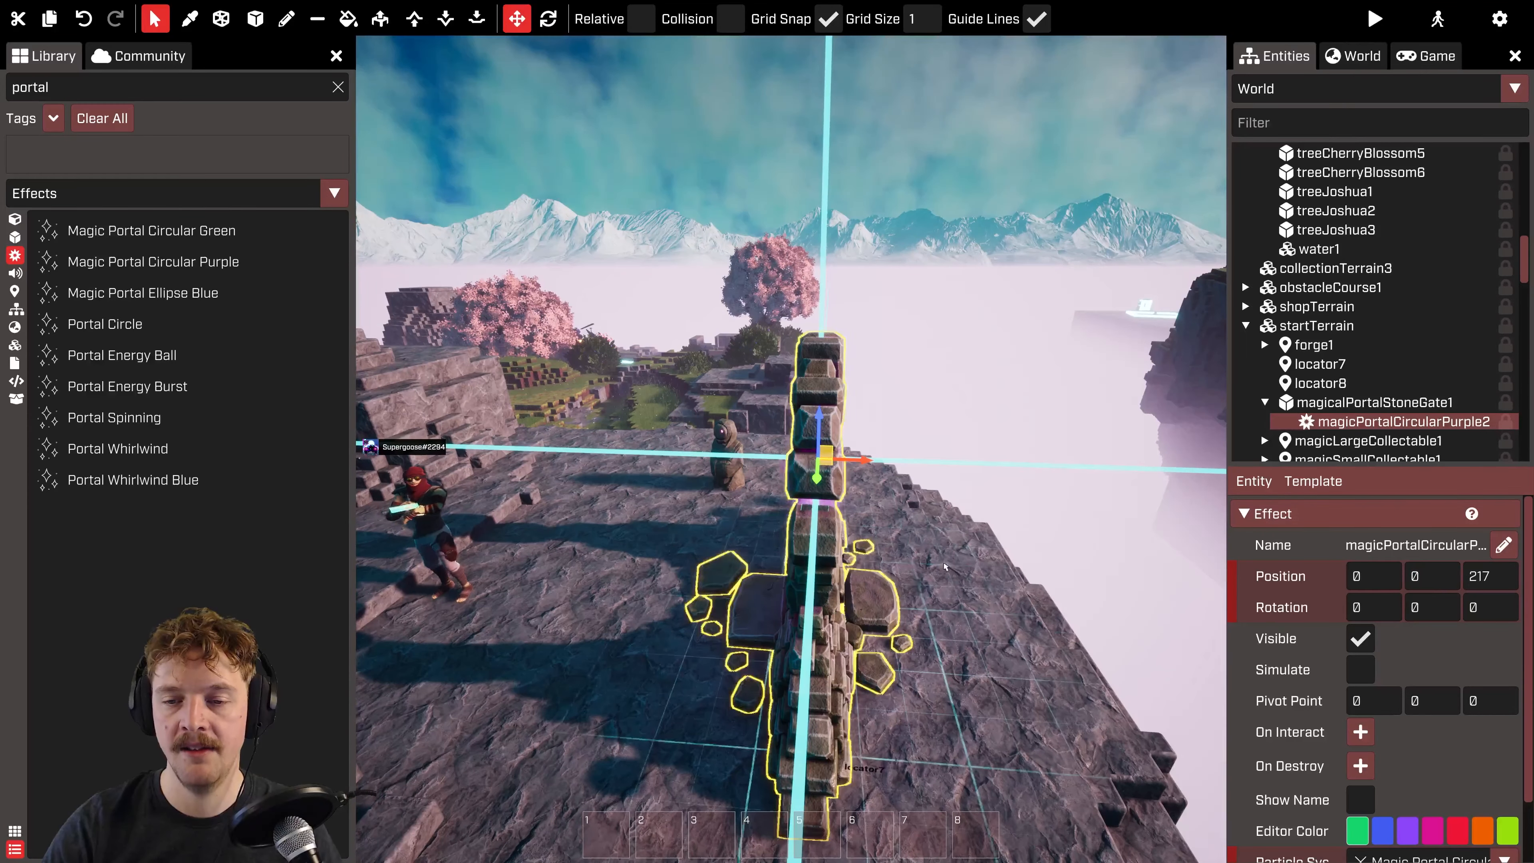
text(ad)
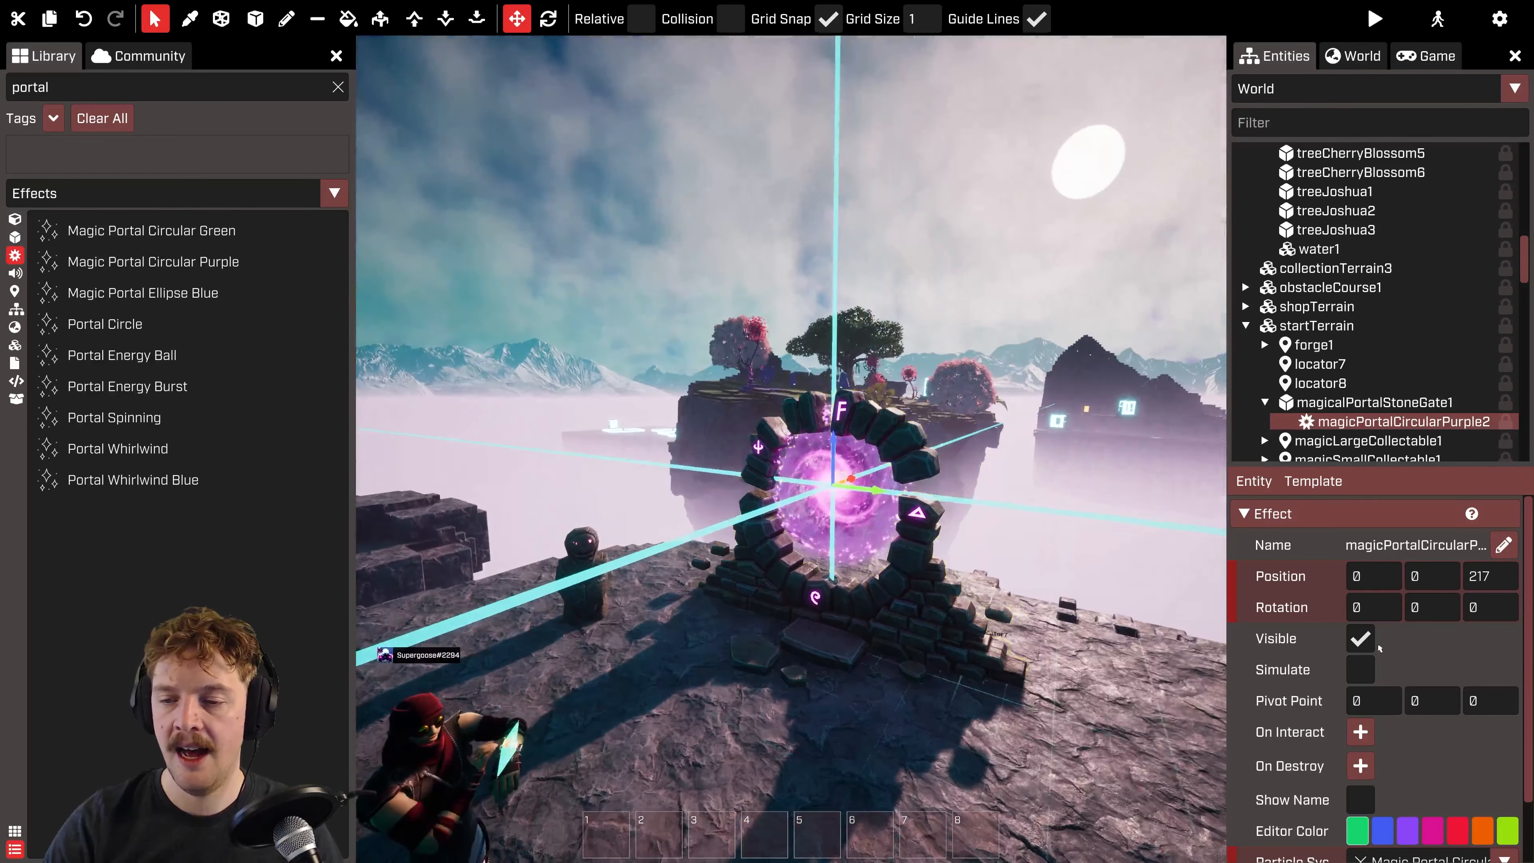
click(1483, 577)
key(w)
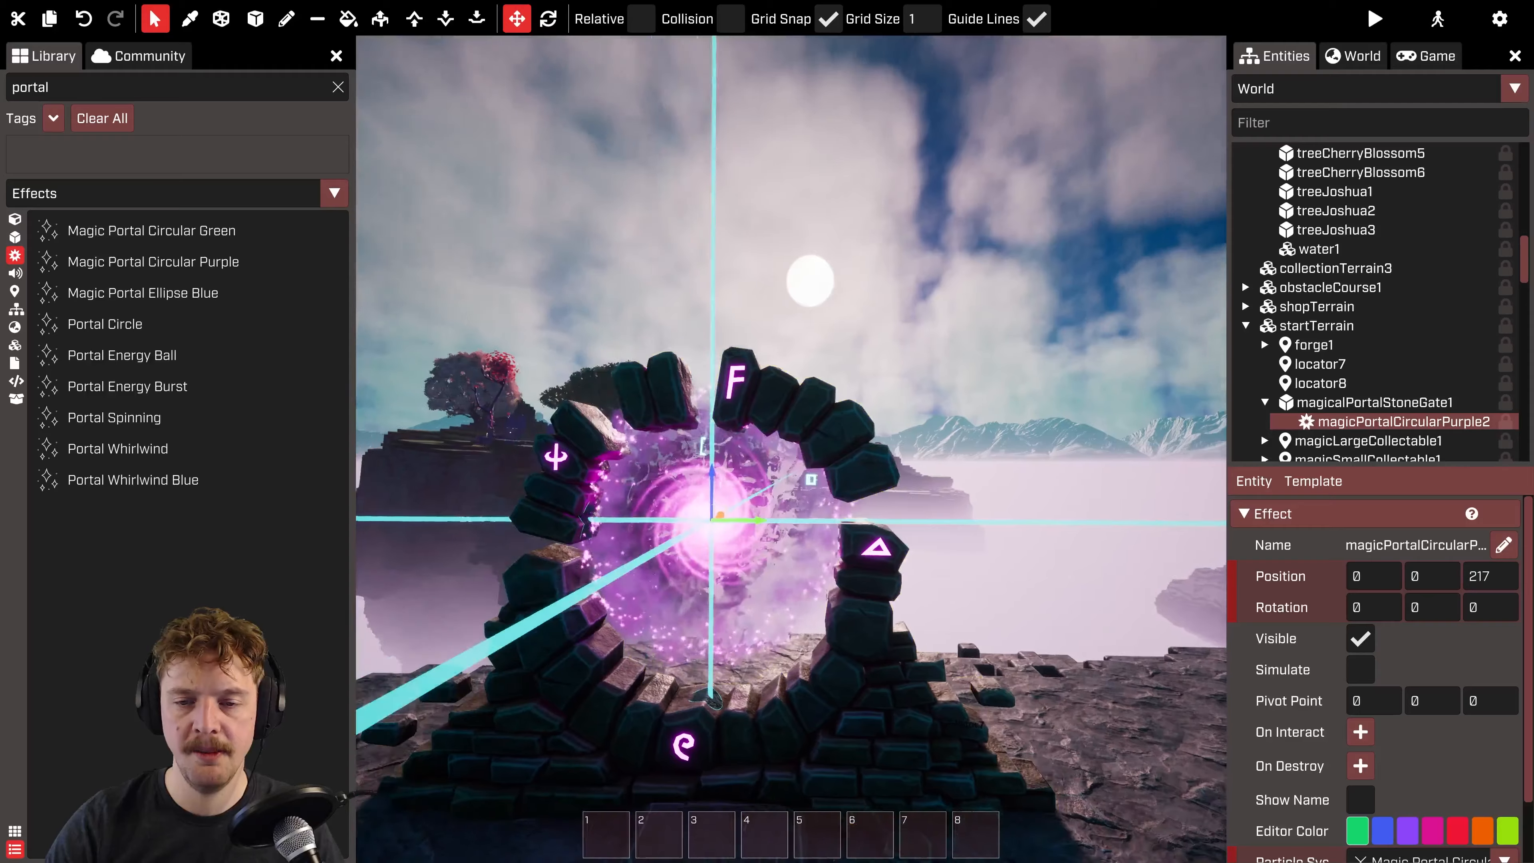
key(q)
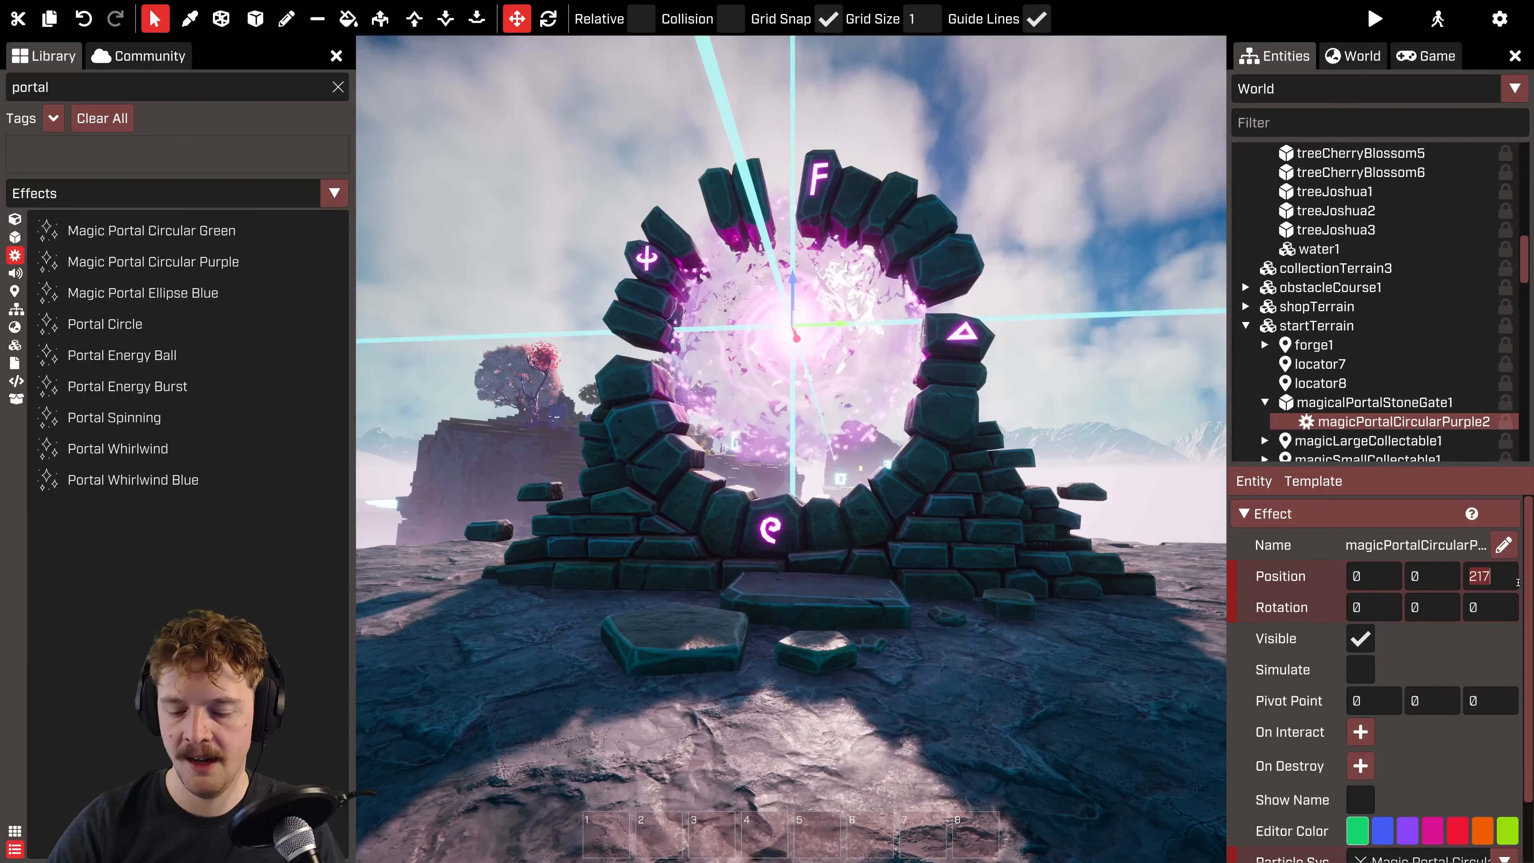
text(187e)
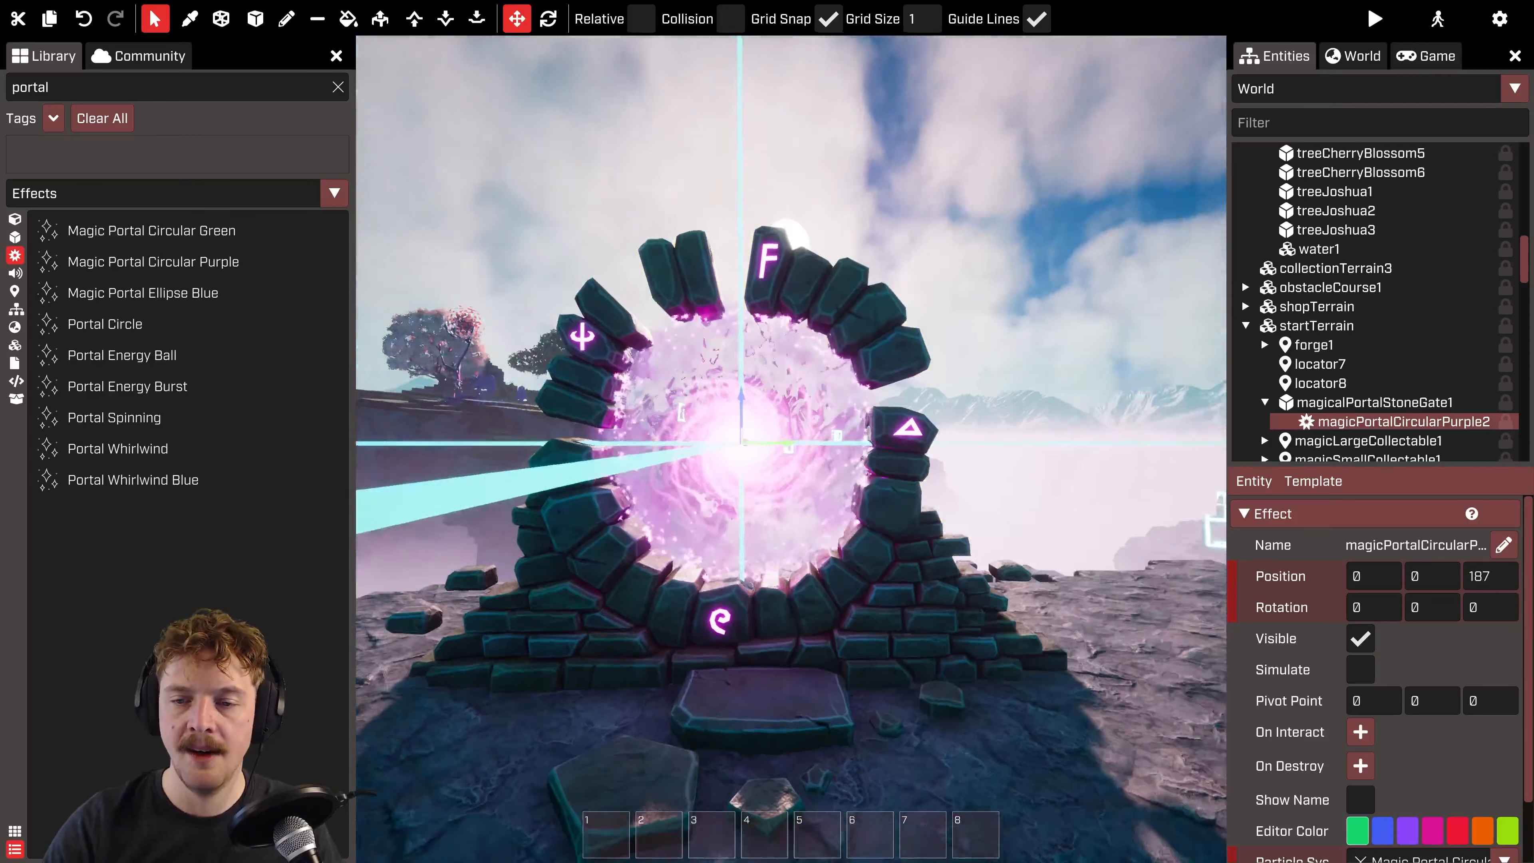
text(s)
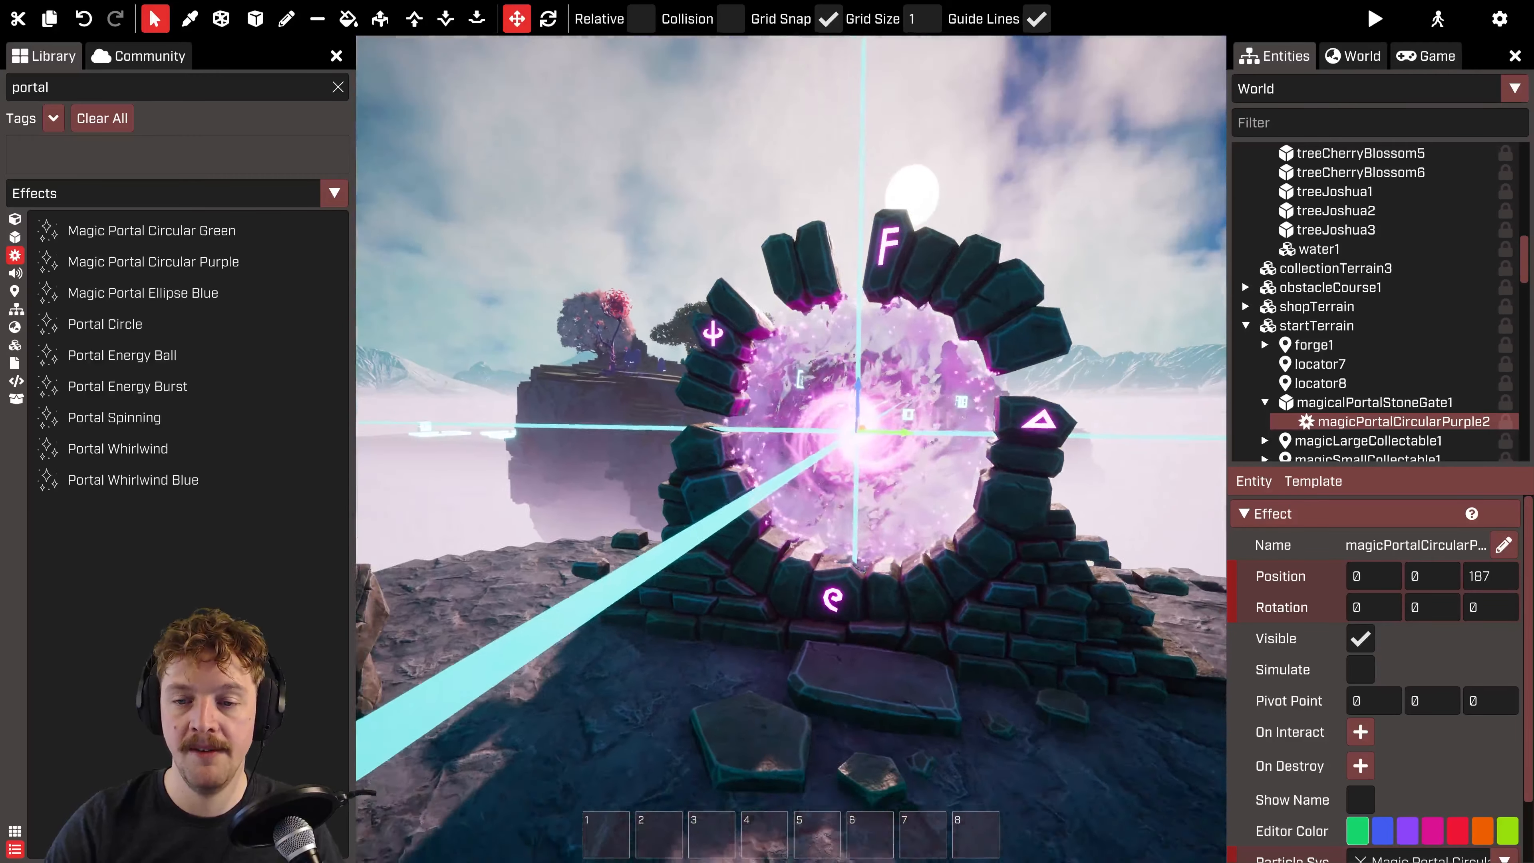
text(das)
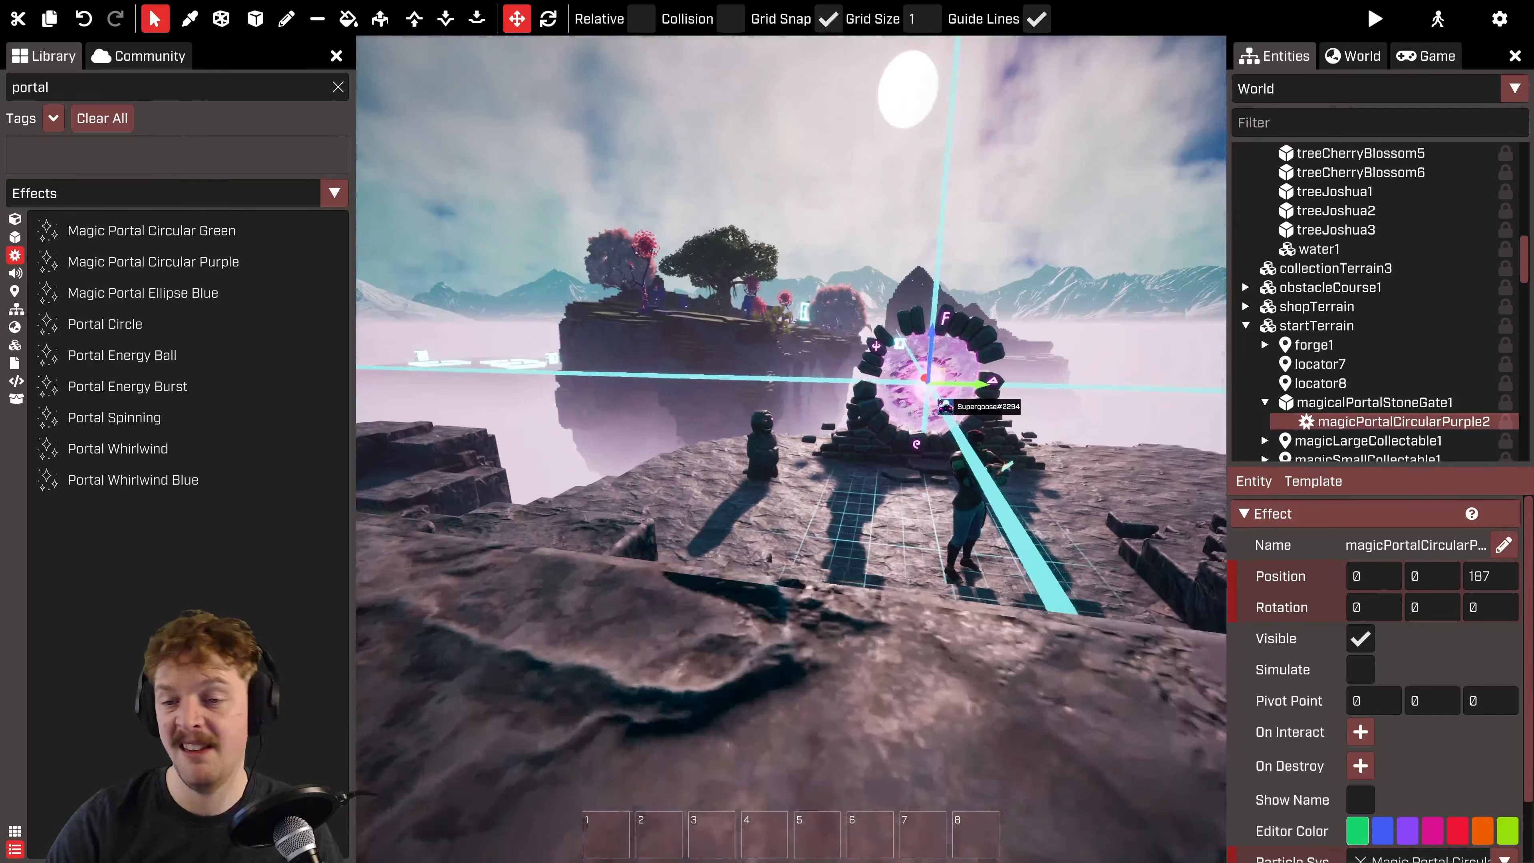
text(dwe)
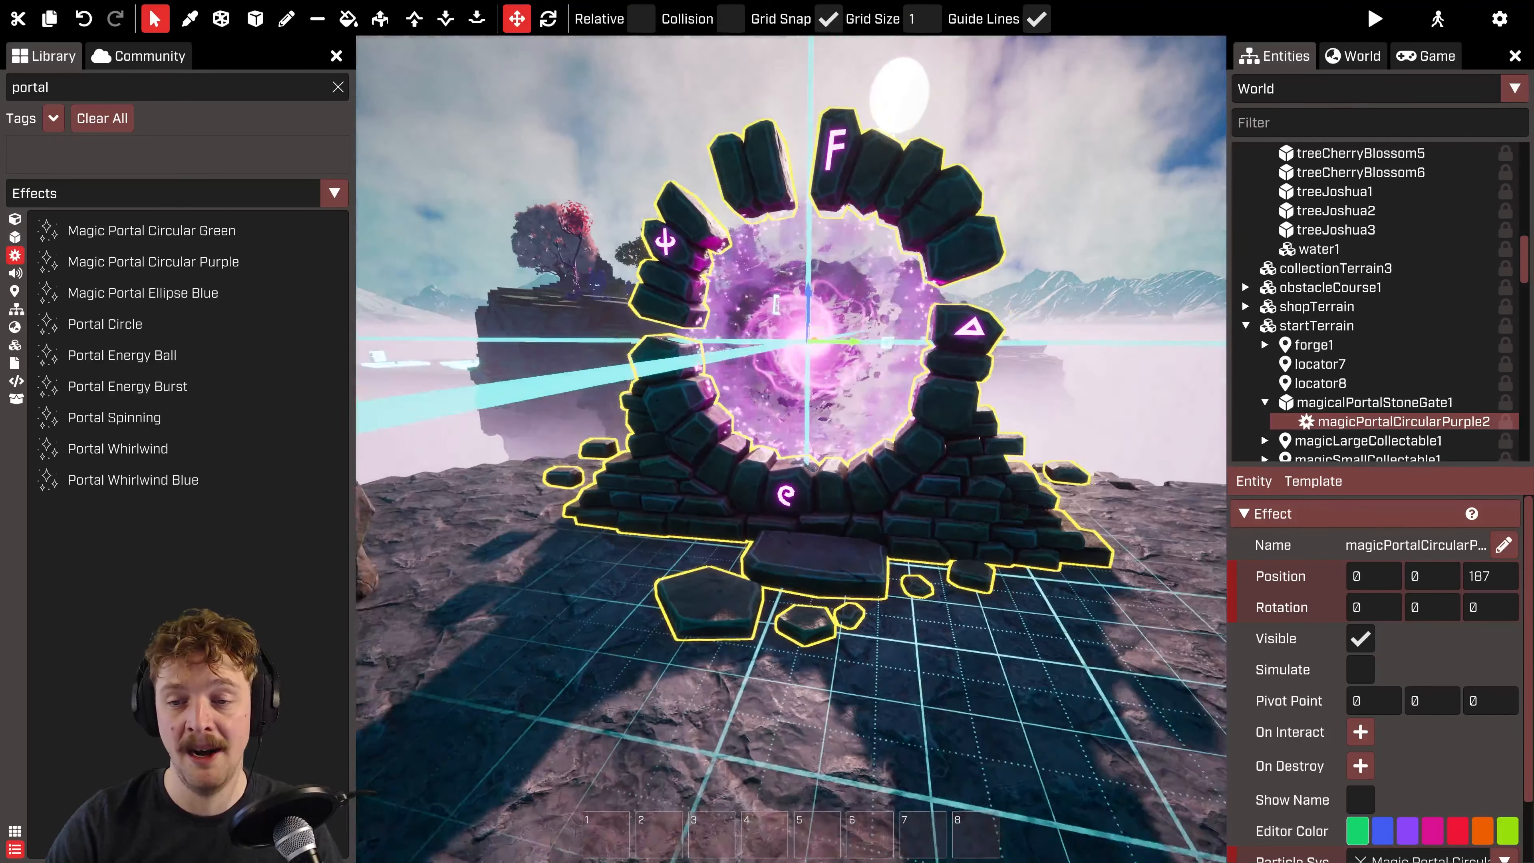
text(s)
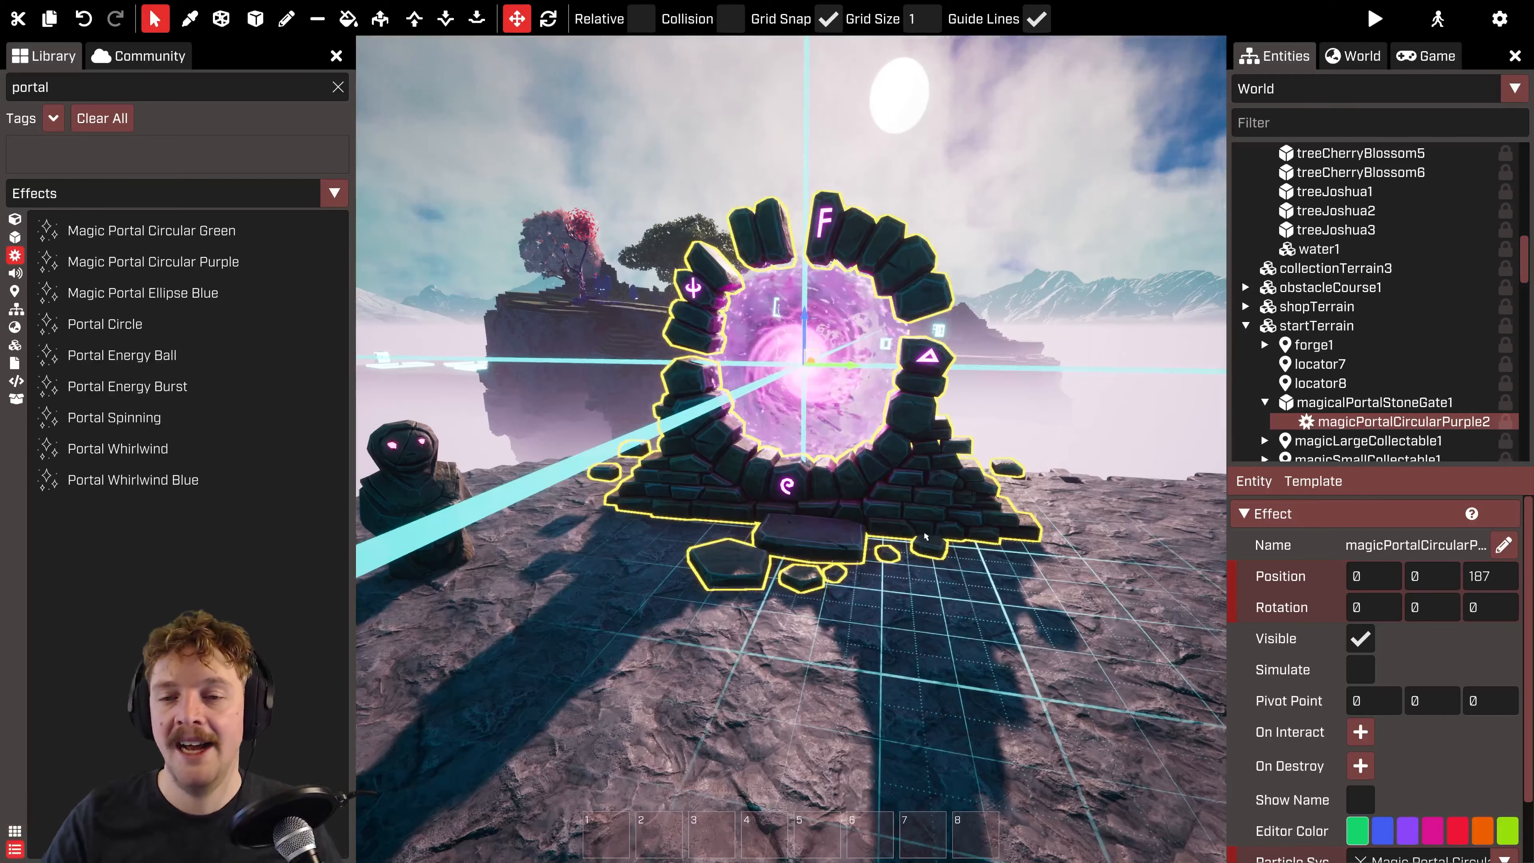
text(sdw)
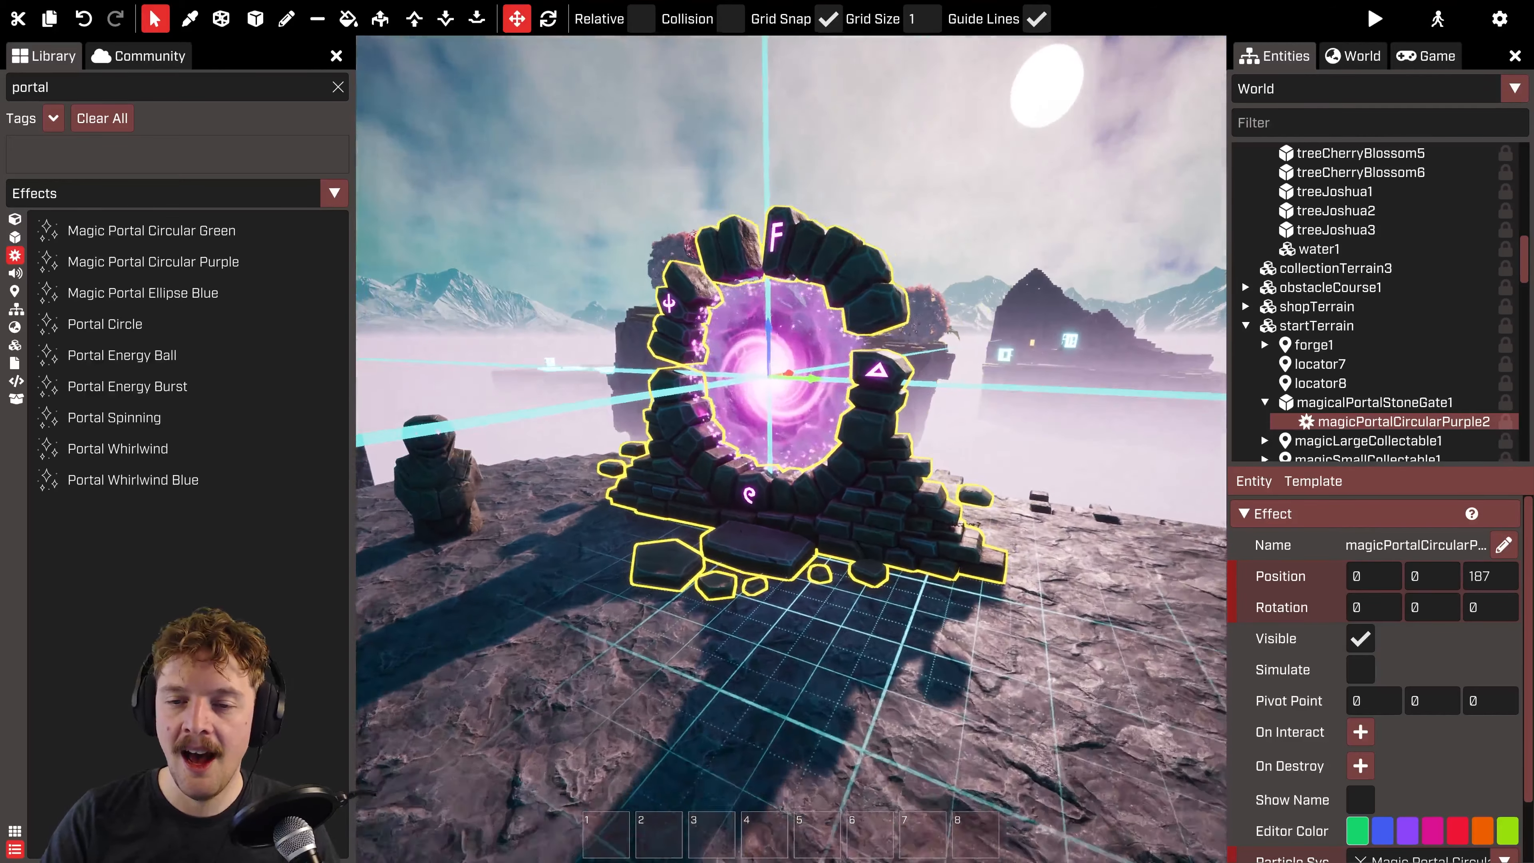
text(swd)
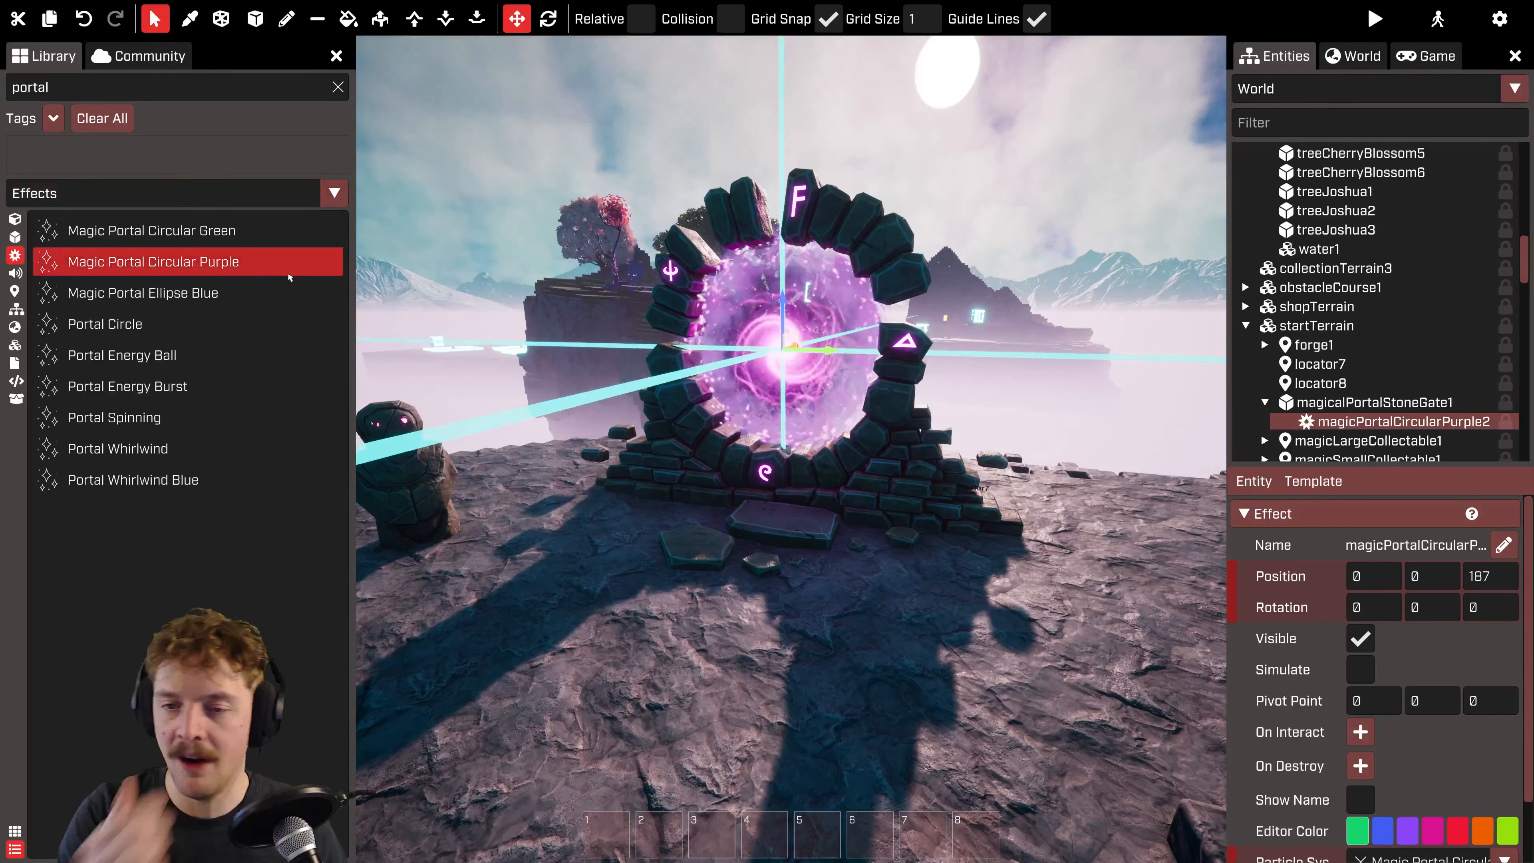
Step: Search the sounds library for "shimmer" and attach the Magic Shimmer Loop 02 sound to the stone gate
click(15, 273)
text(shimmer)
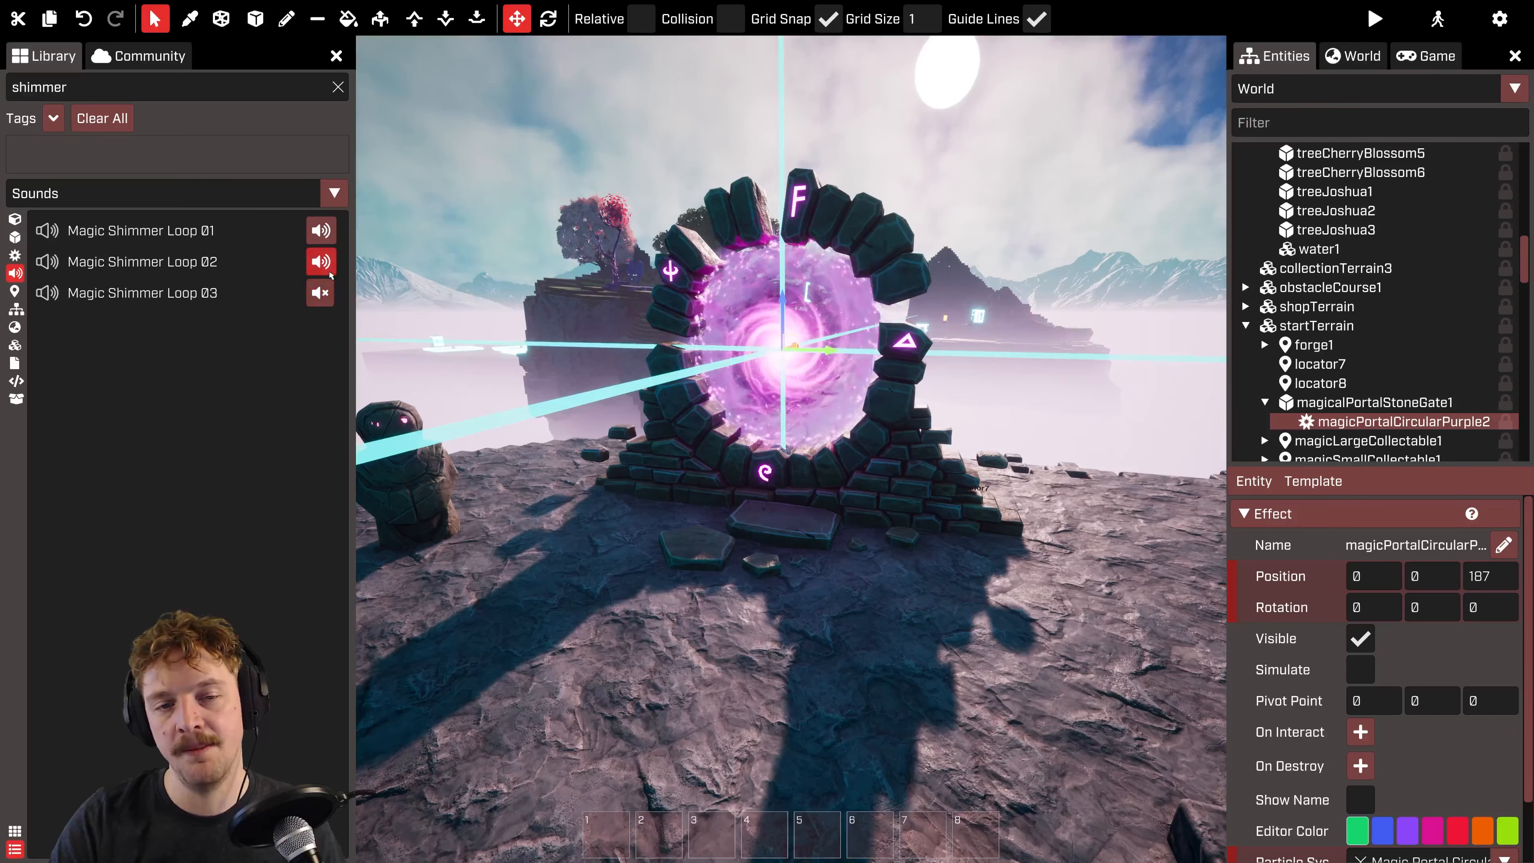
click(202, 270)
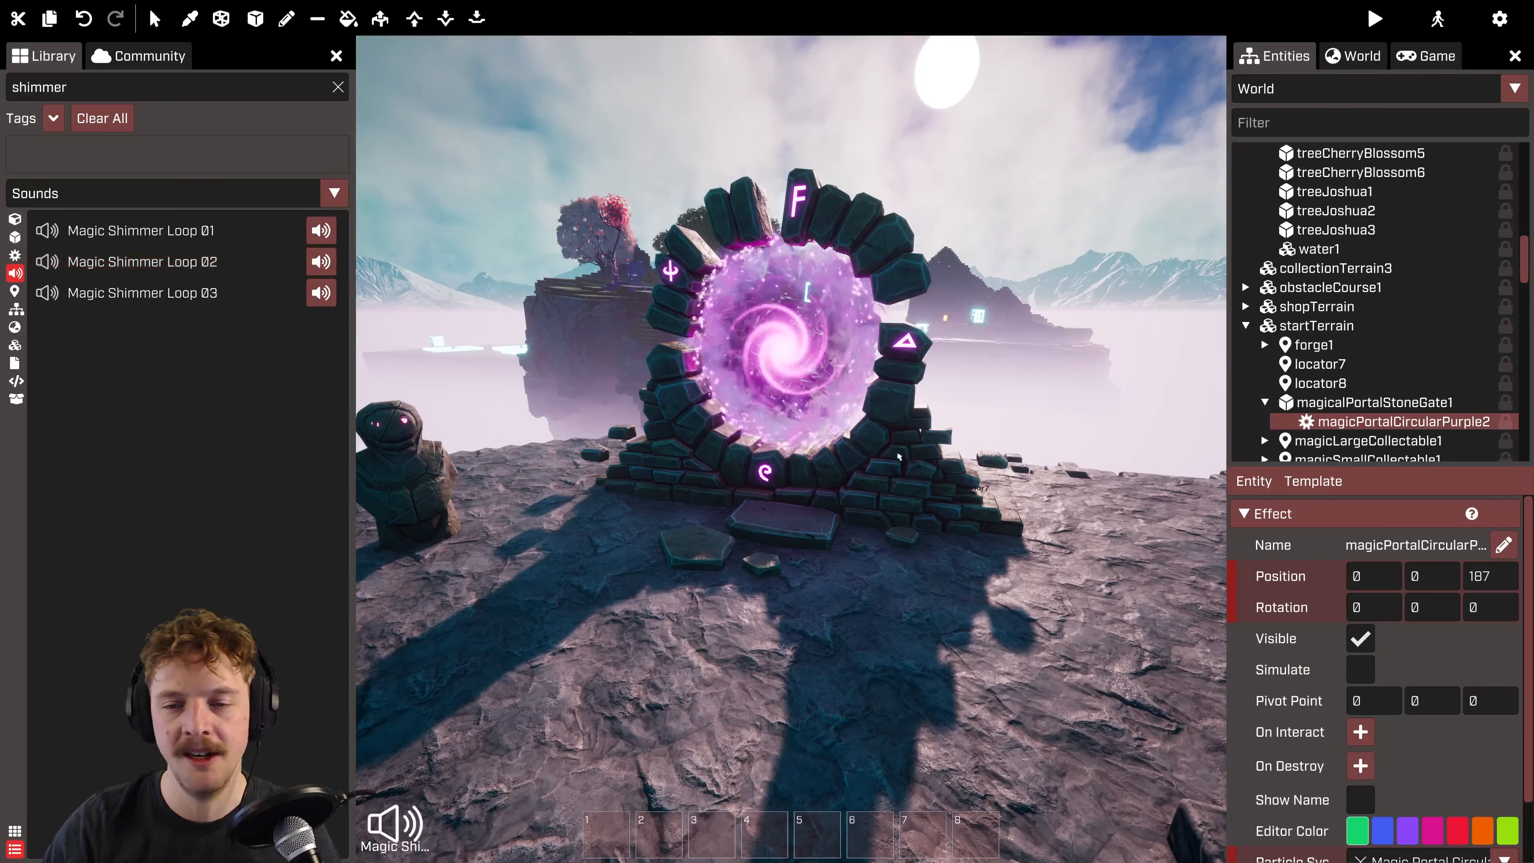
drag(201, 270, 1025, 474)
click(1359, 423)
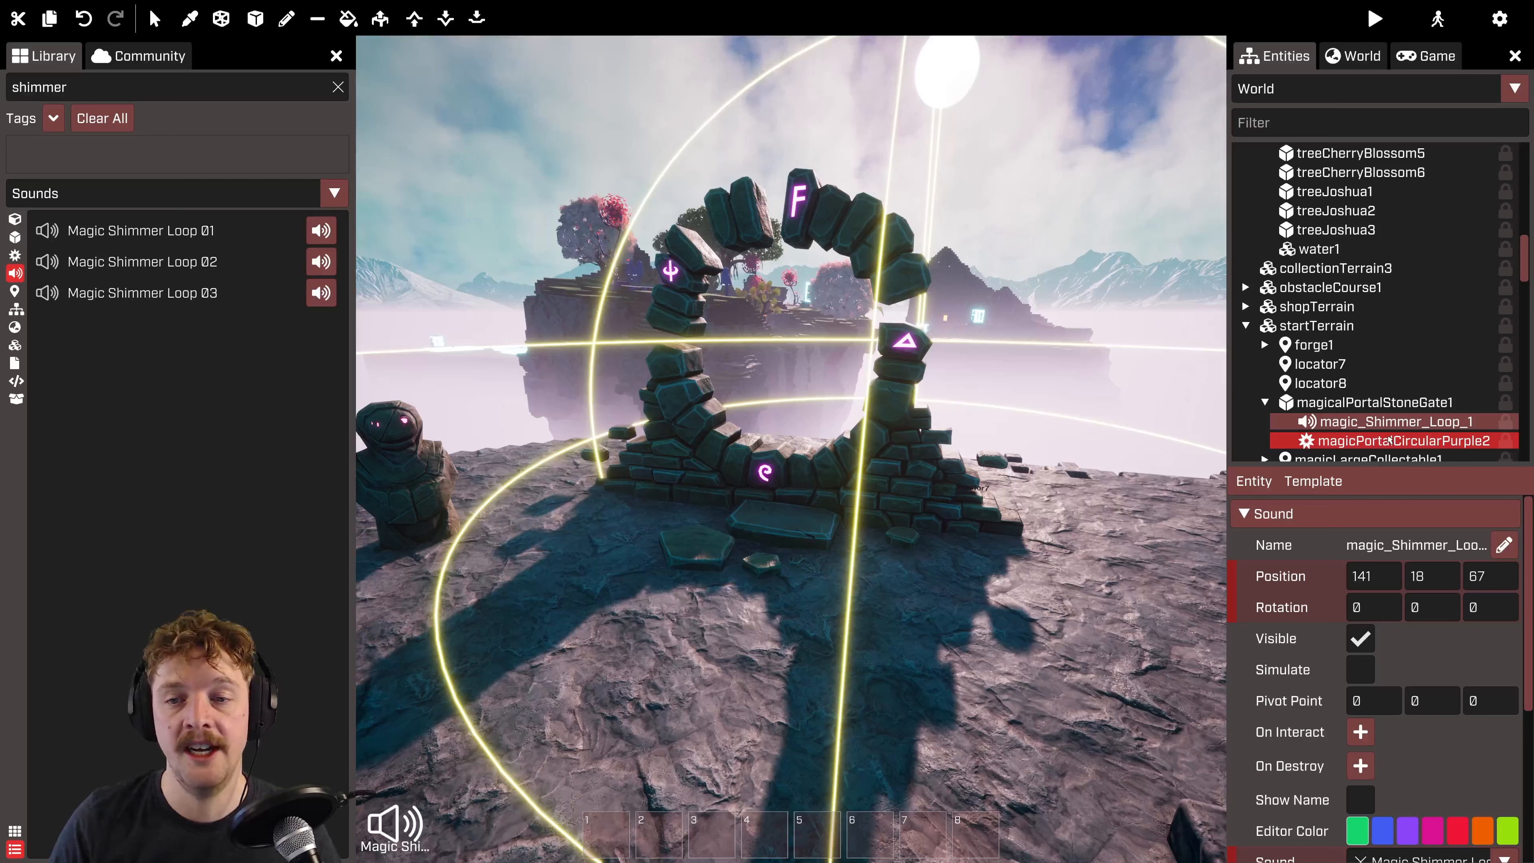
Step: Set the shimmer sound's position to 0, 0, 187 so it sits at the centre of the portal
scroll(1390, 438, down, 2)
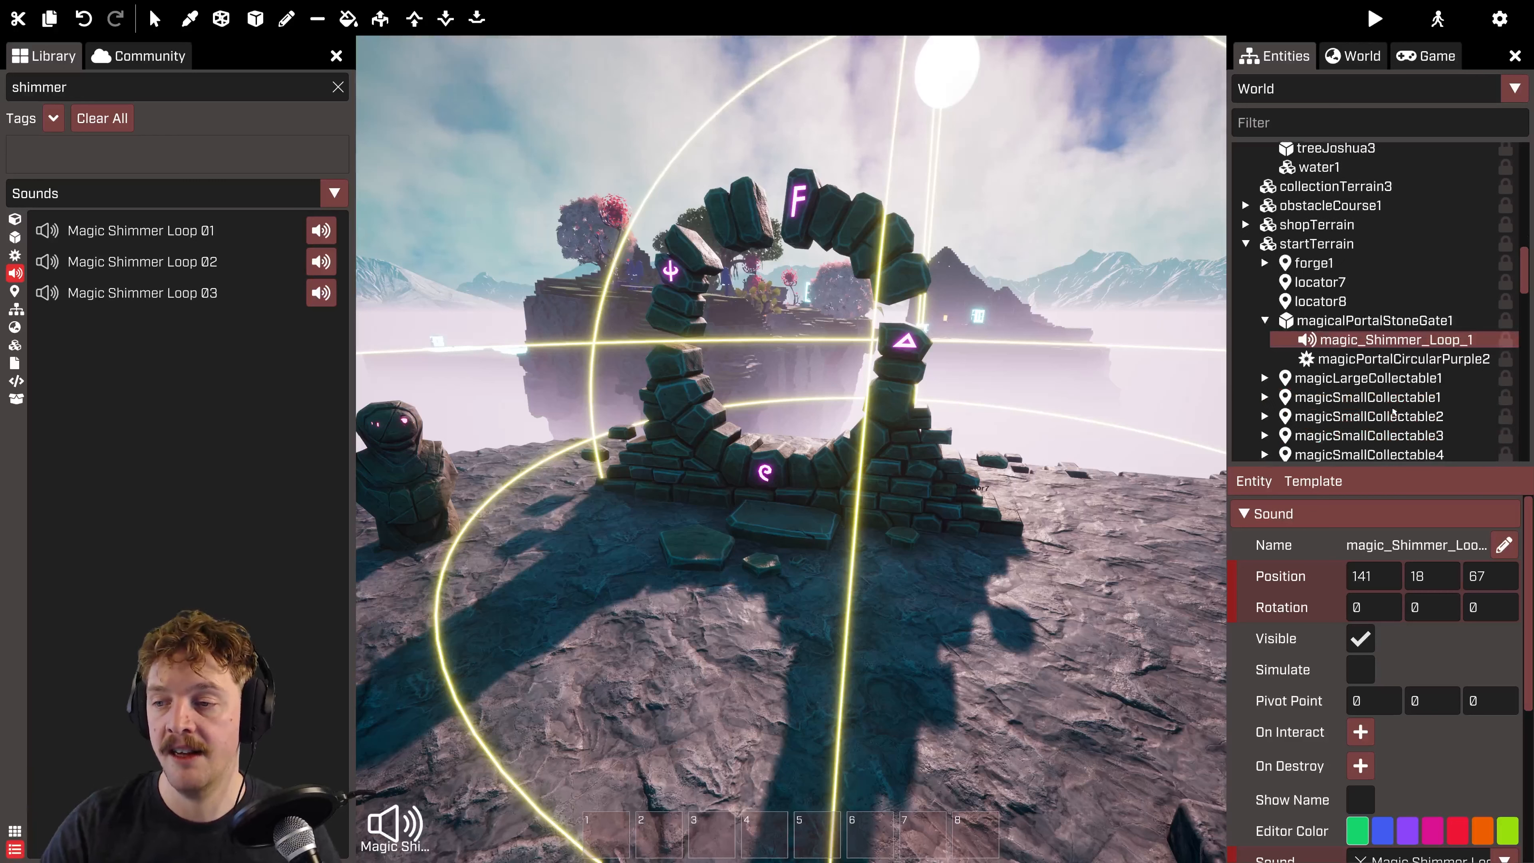
scroll(1353, 665, down, 6)
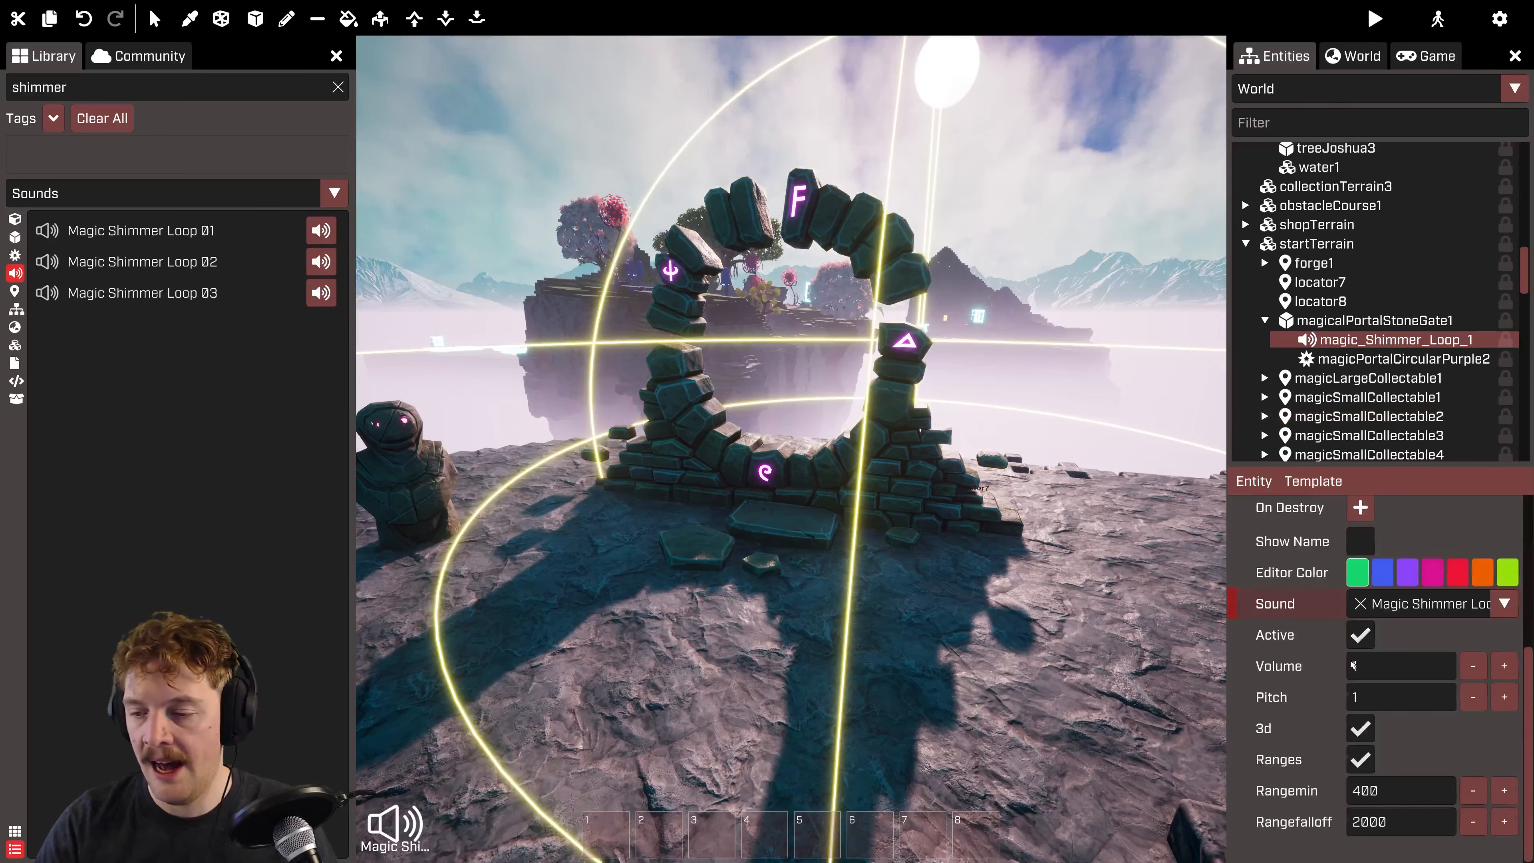
scroll(1371, 684, up, 6)
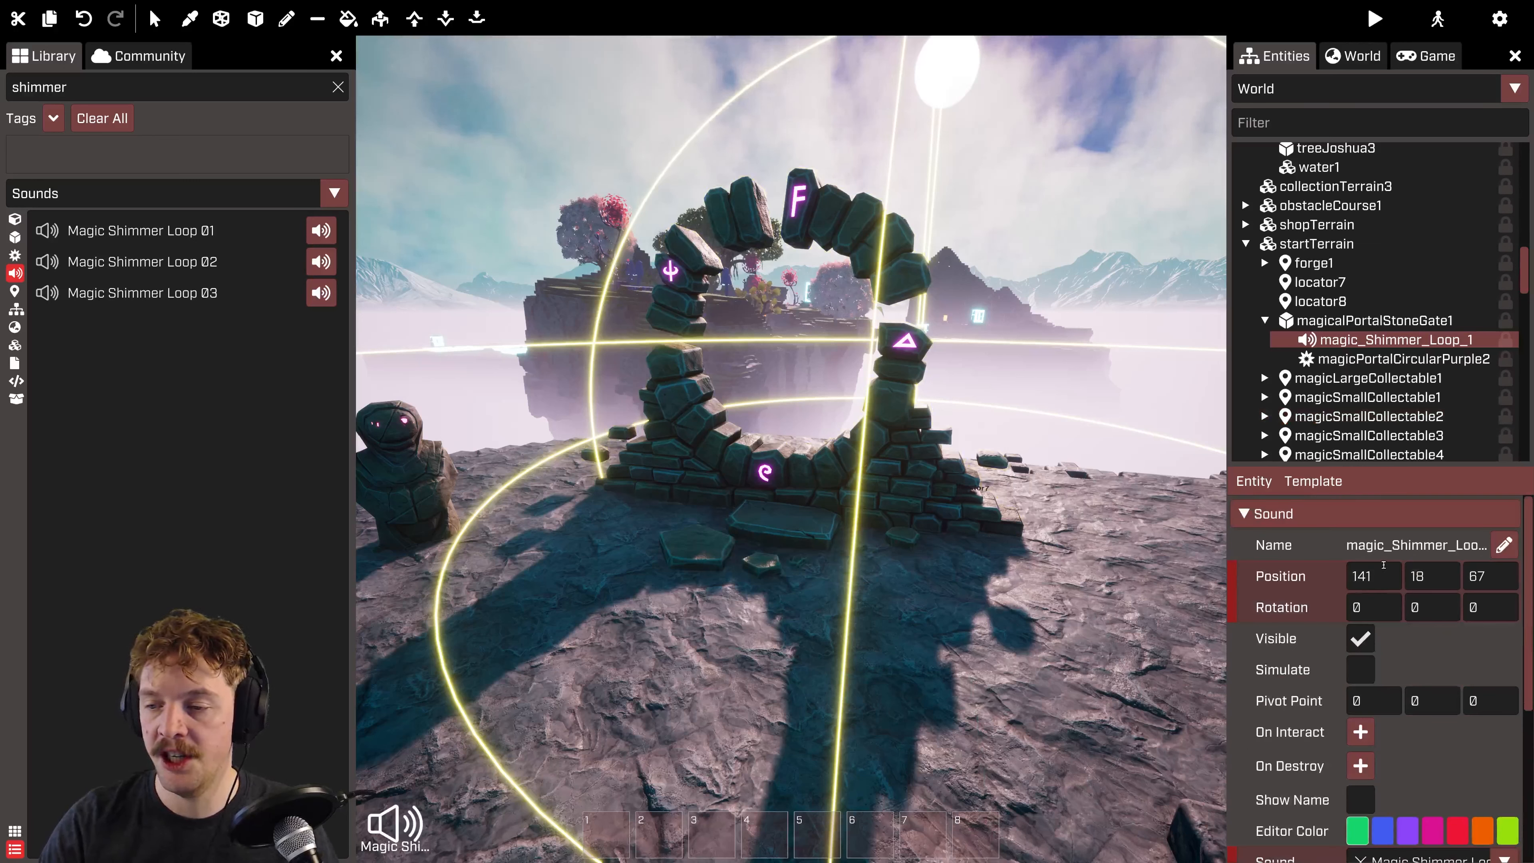
text(00)
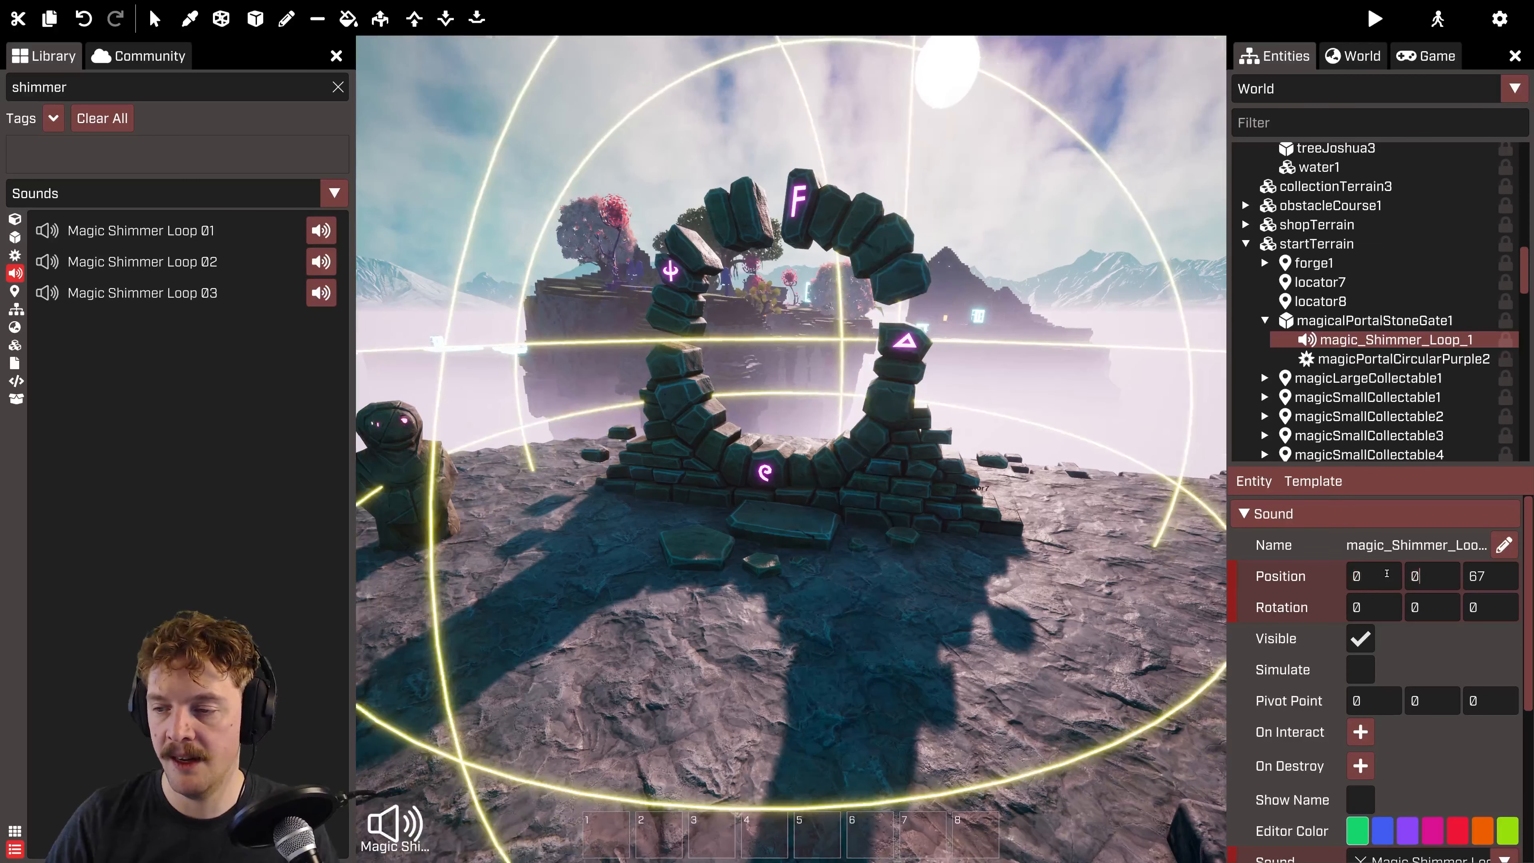
text(187)
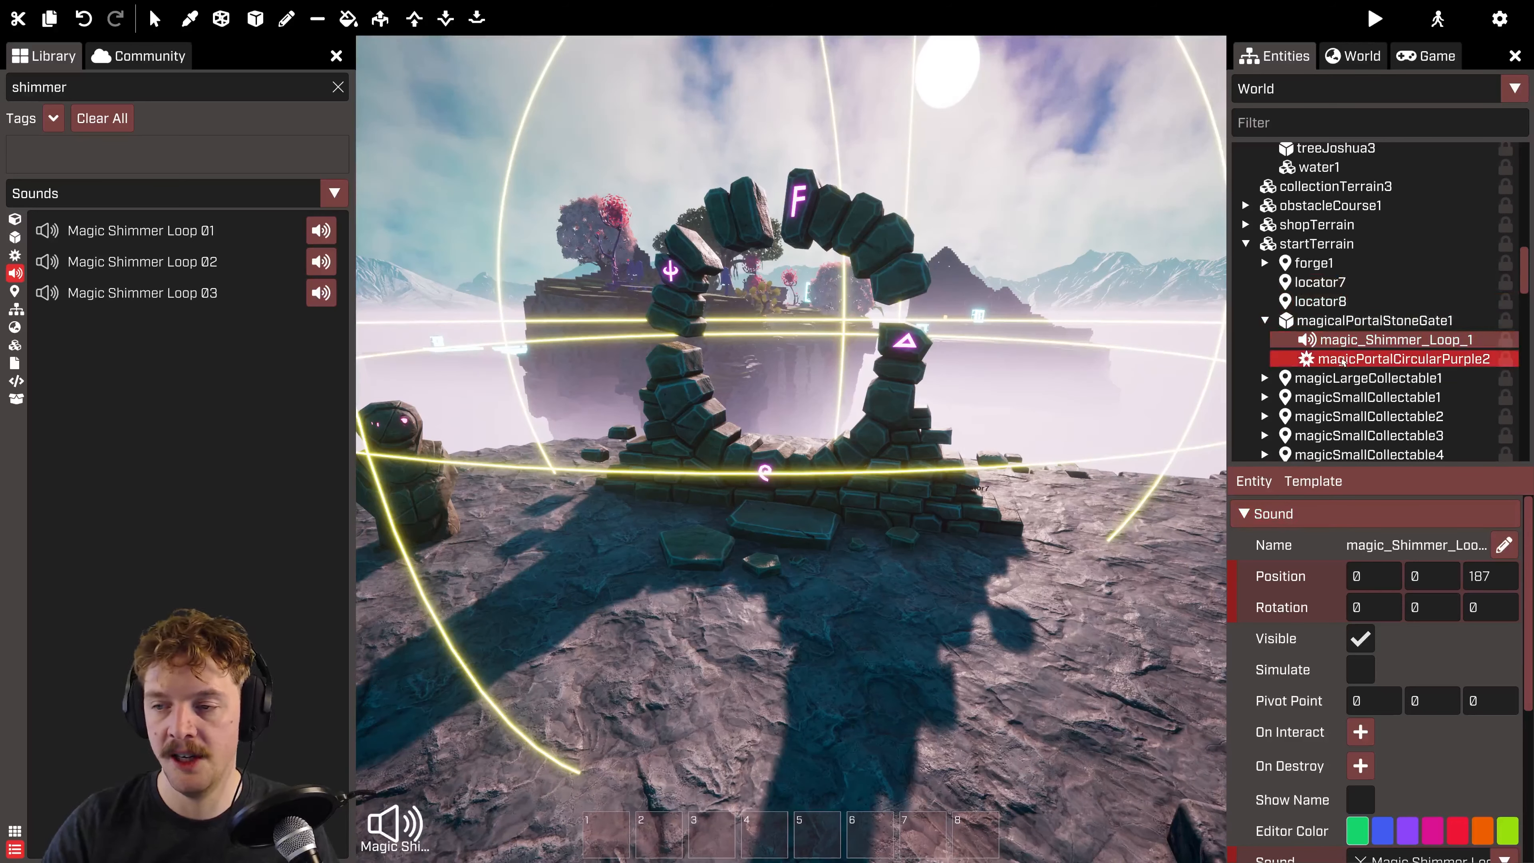
Step: Check the effect and sound nested under the stone gate, leaving the parent gate mesh selected with the selection tool
click(1359, 359)
click(1359, 339)
click(1333, 321)
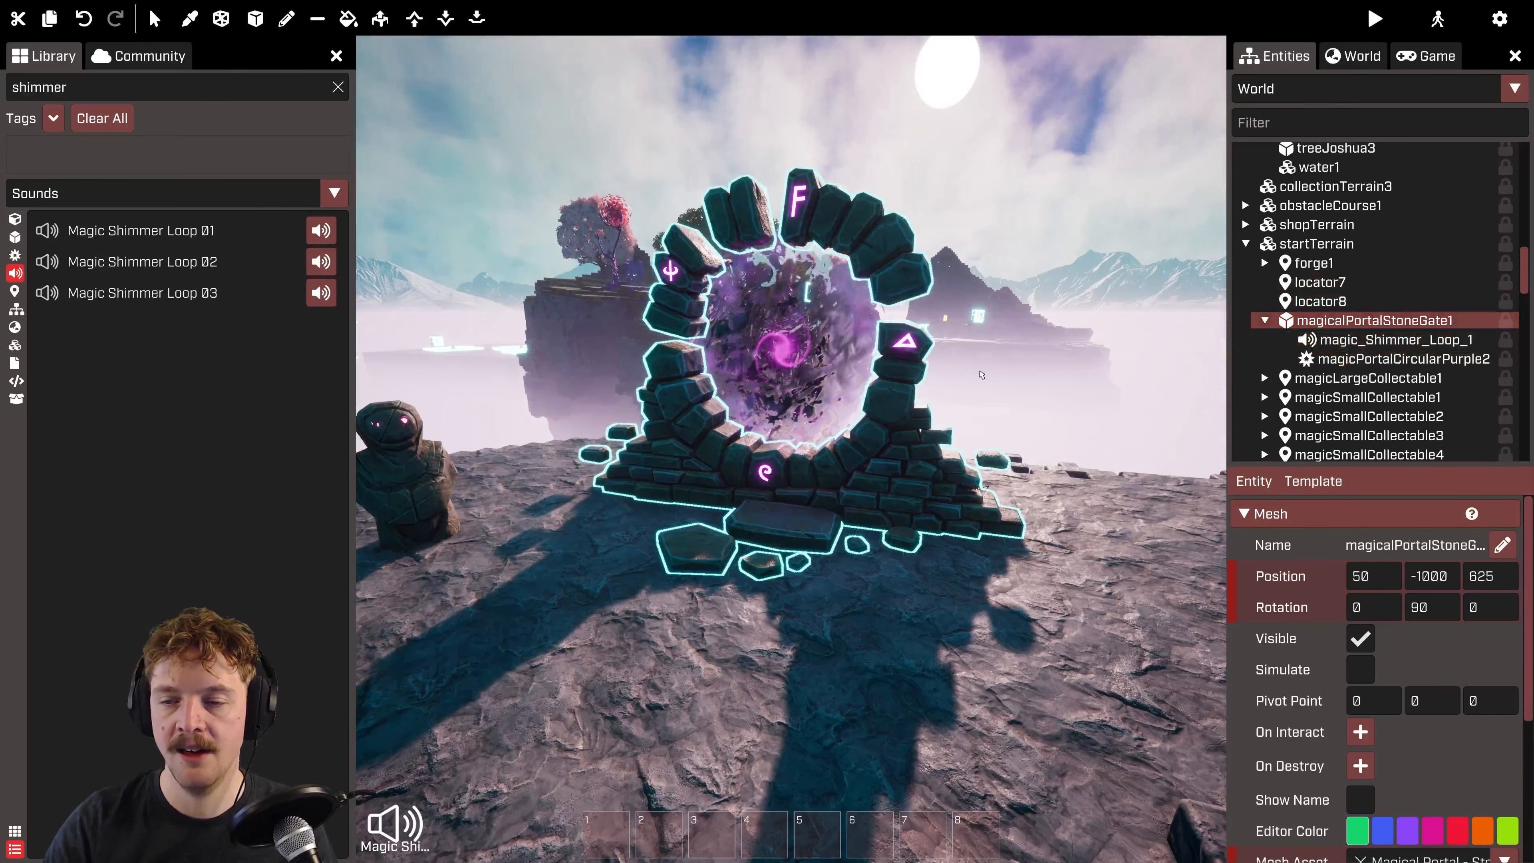
key(Escape)
key(s)
drag(791, 450, 876, 433)
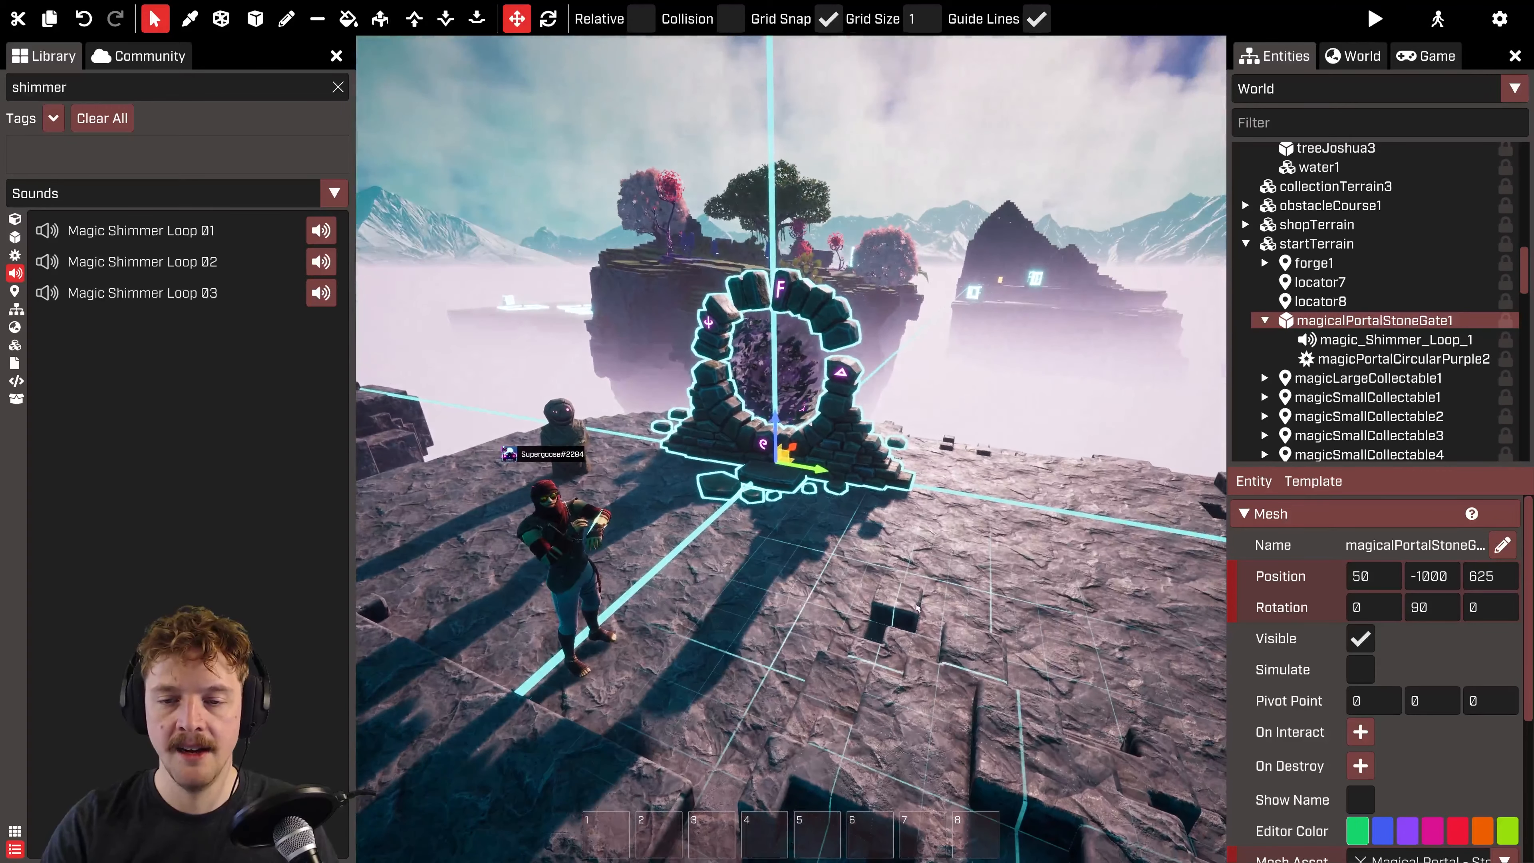
Step: Preview the game, run the character through the stone gate portal to check its purple effect, and return to the editor
key(s)
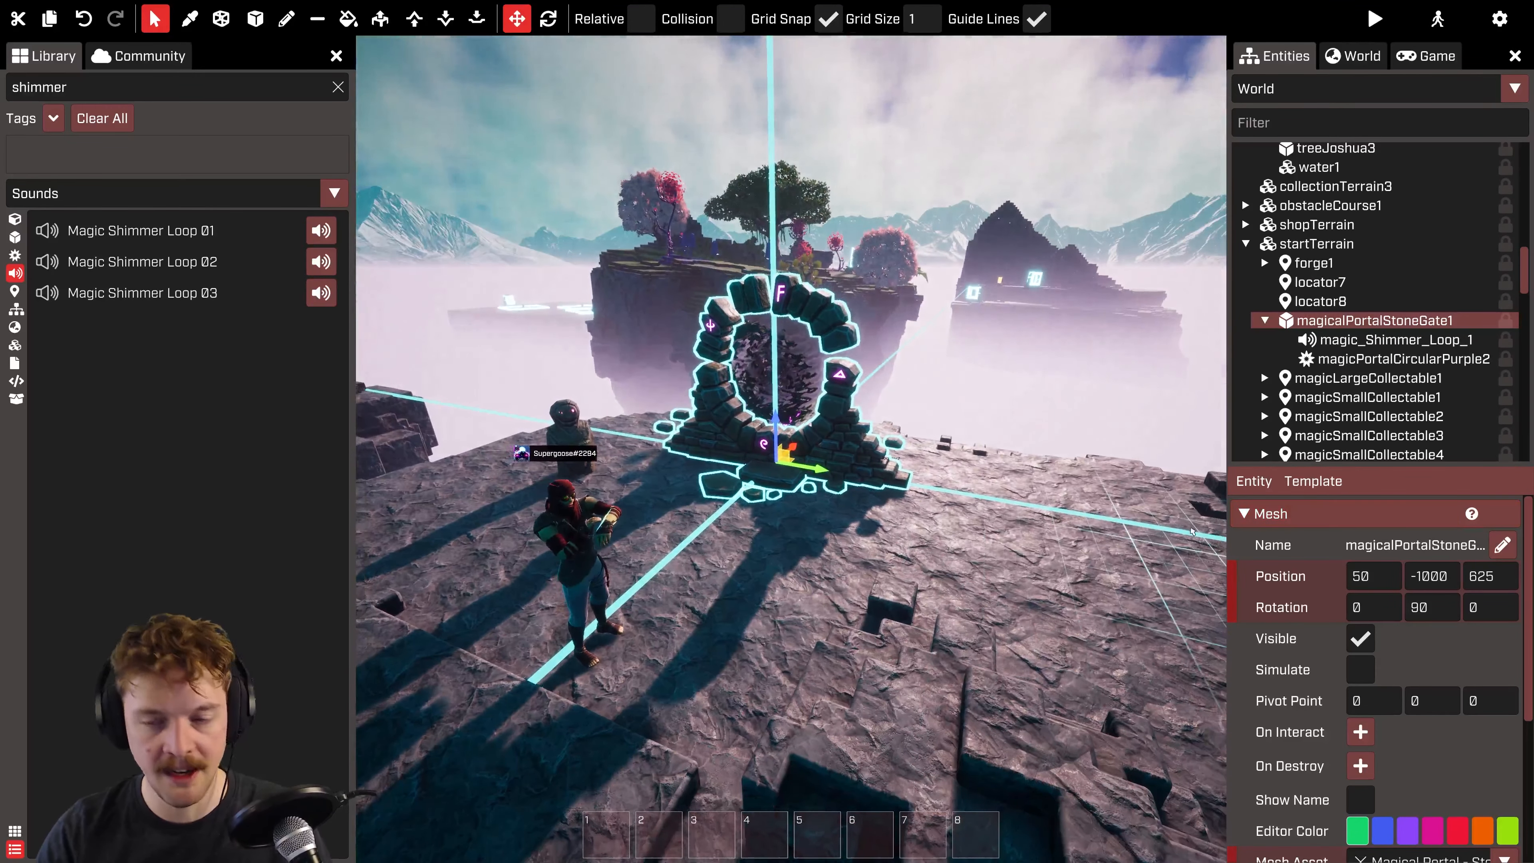
key(a)
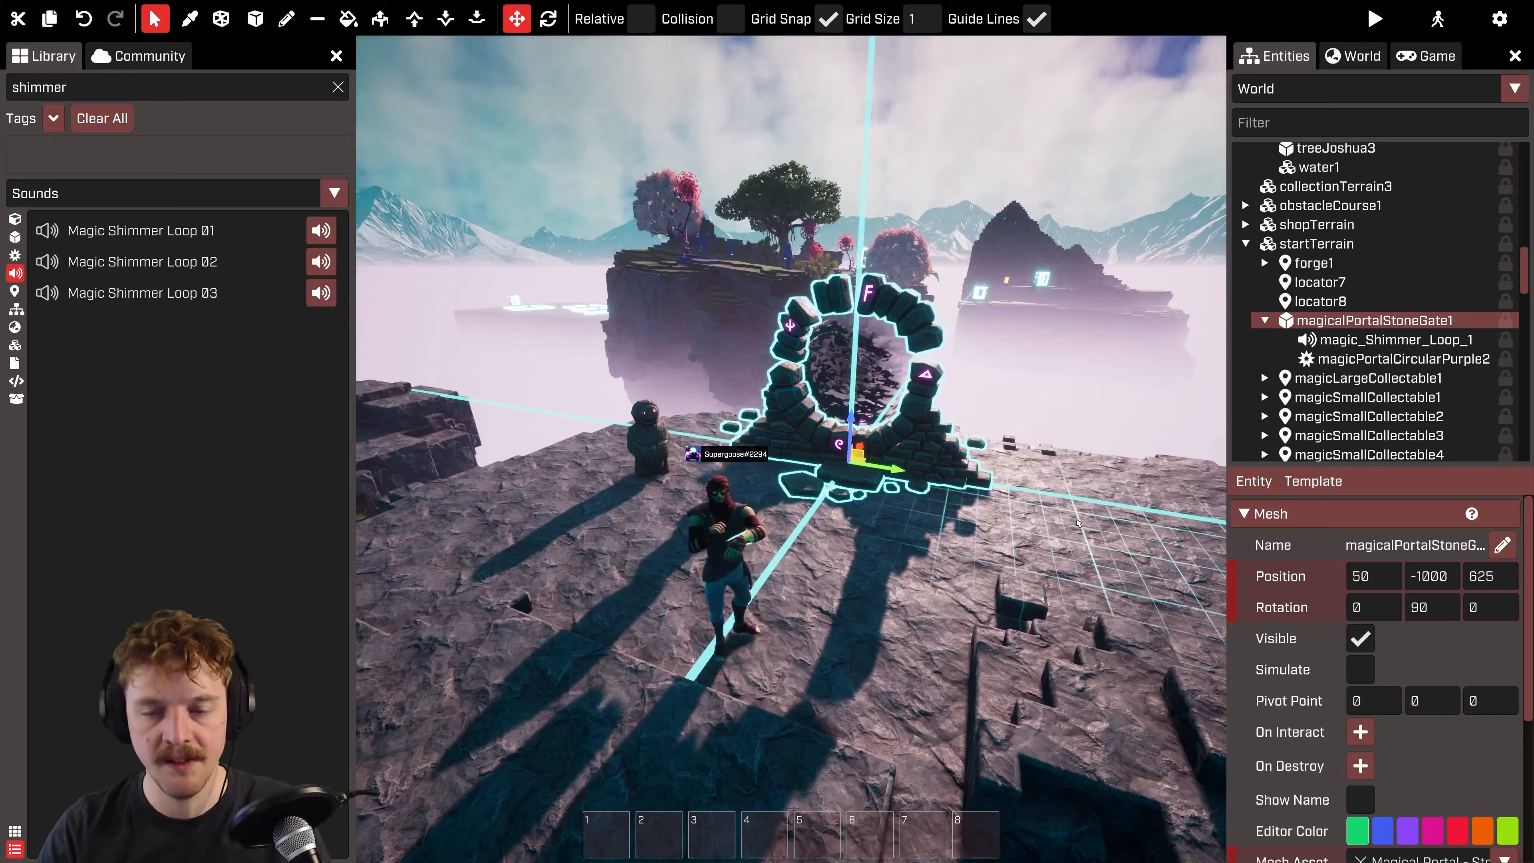
key(F5)
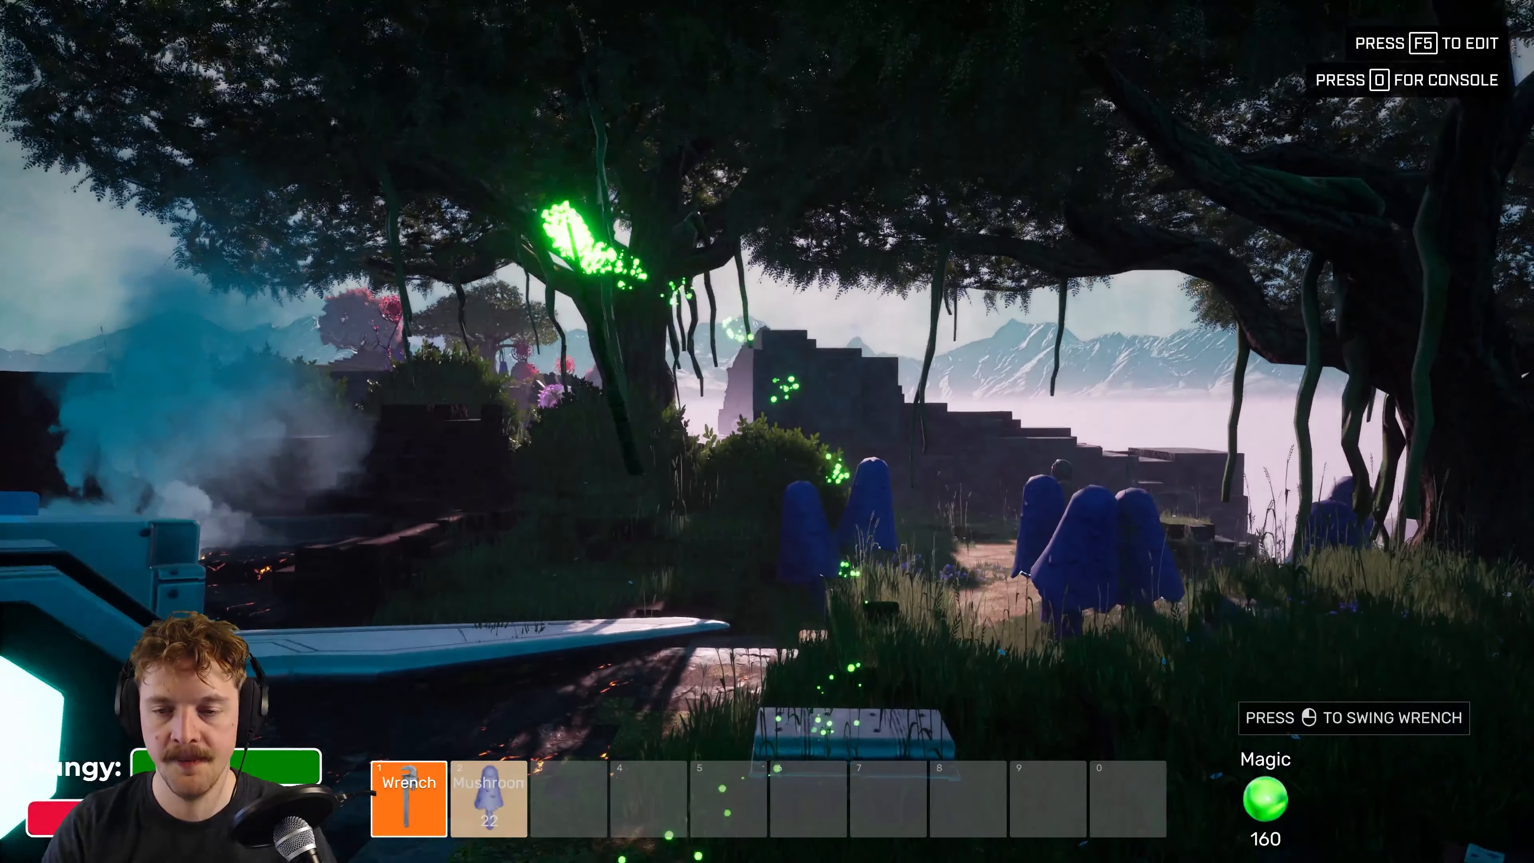
key(w)
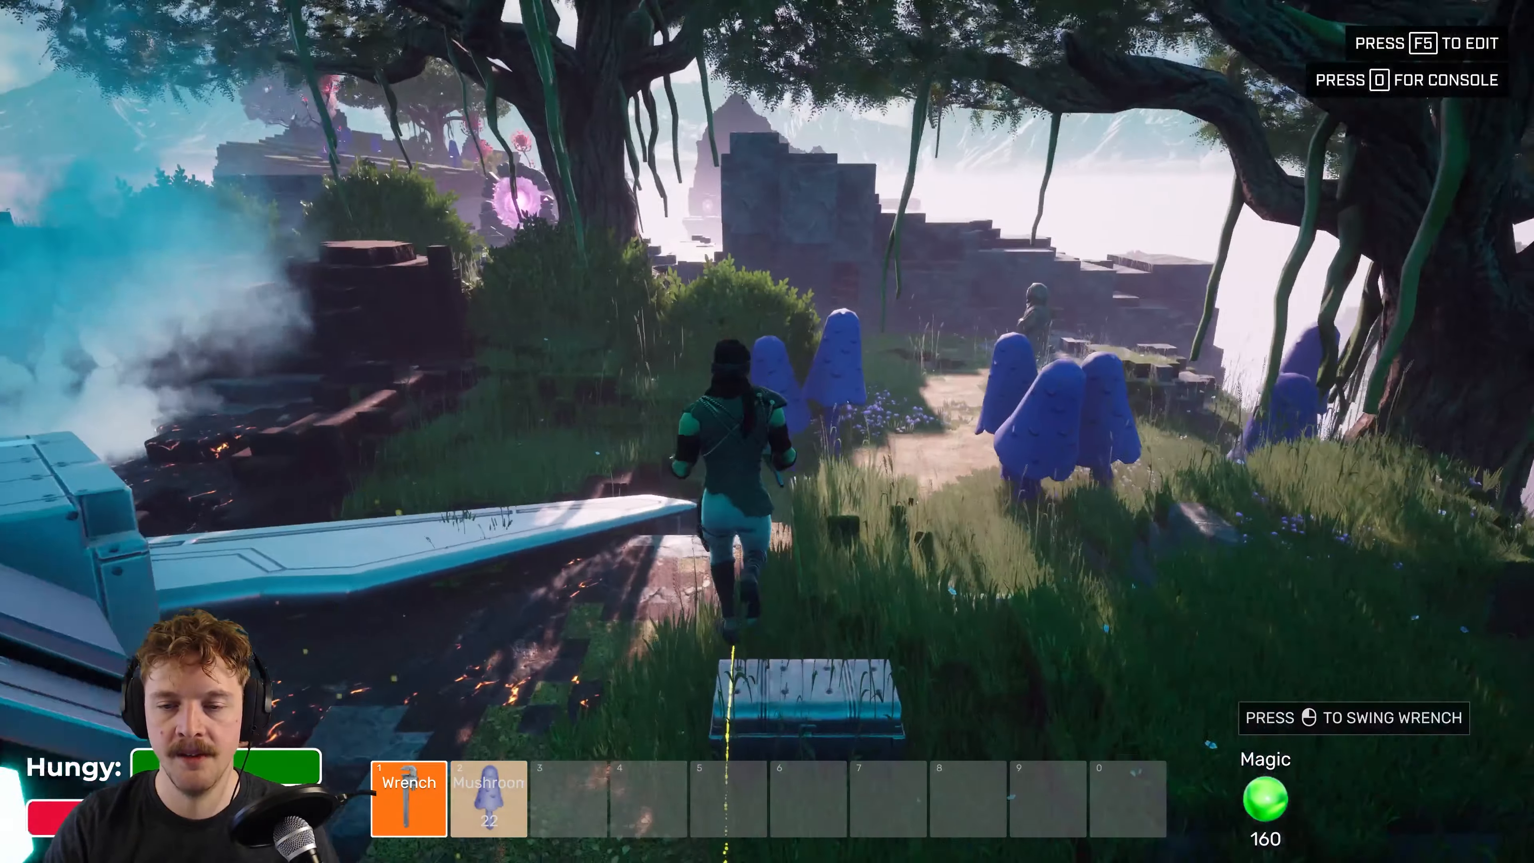
key(w)
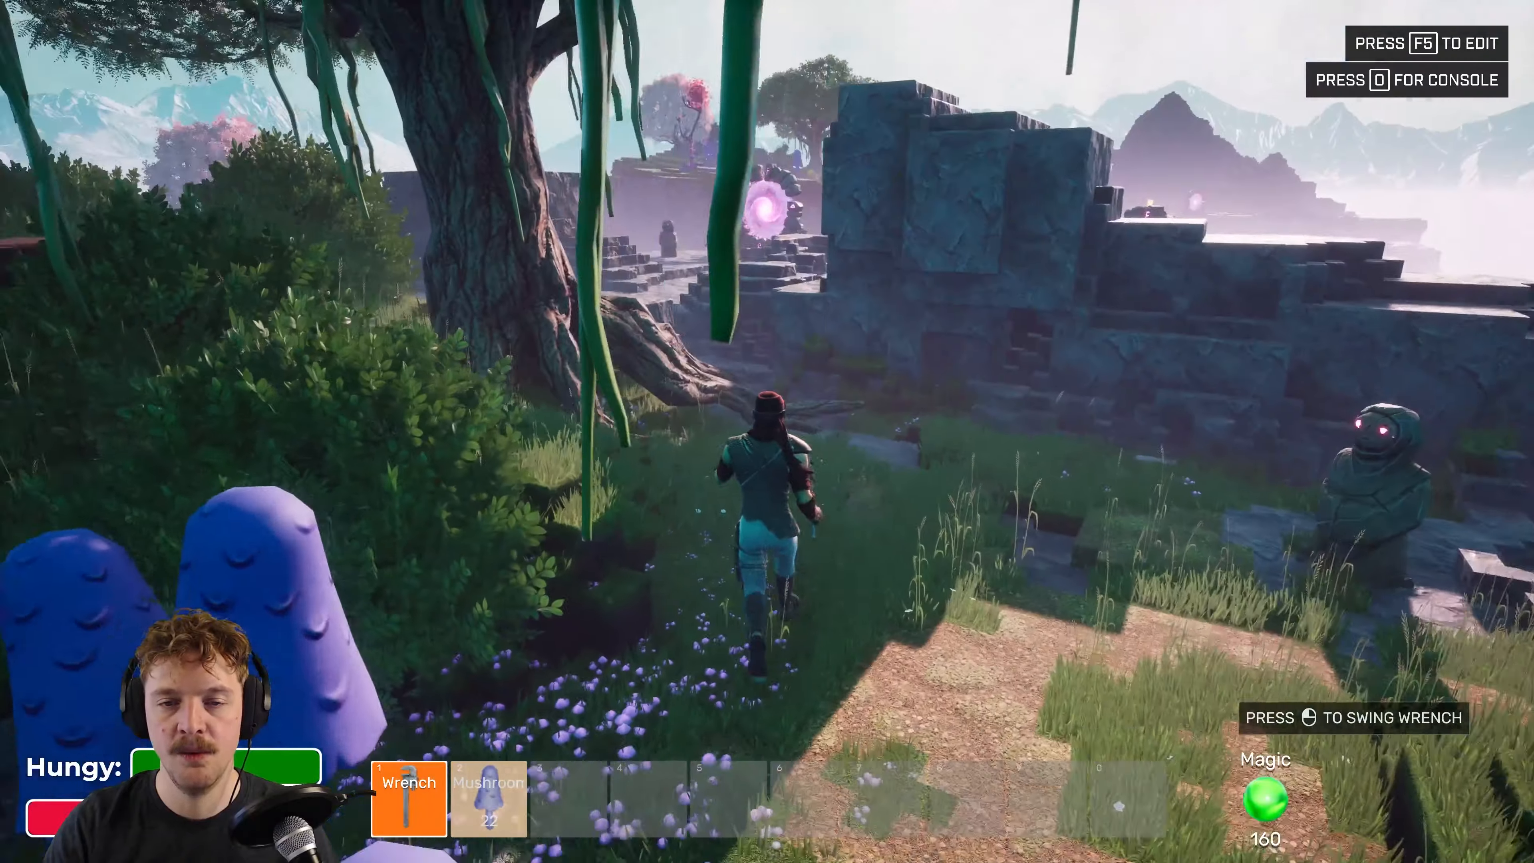
key(w)
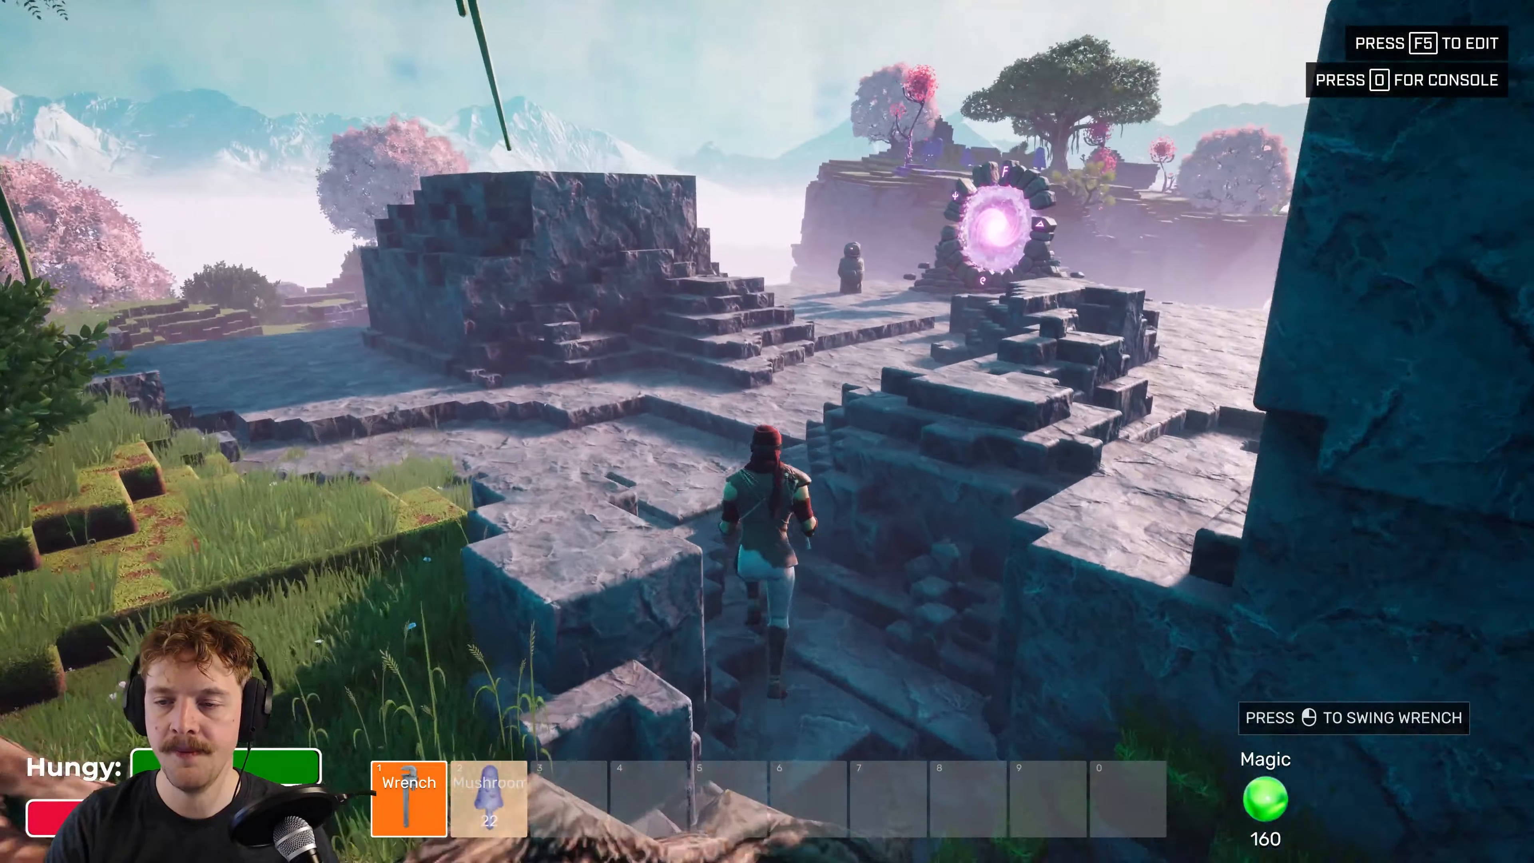
key(w)
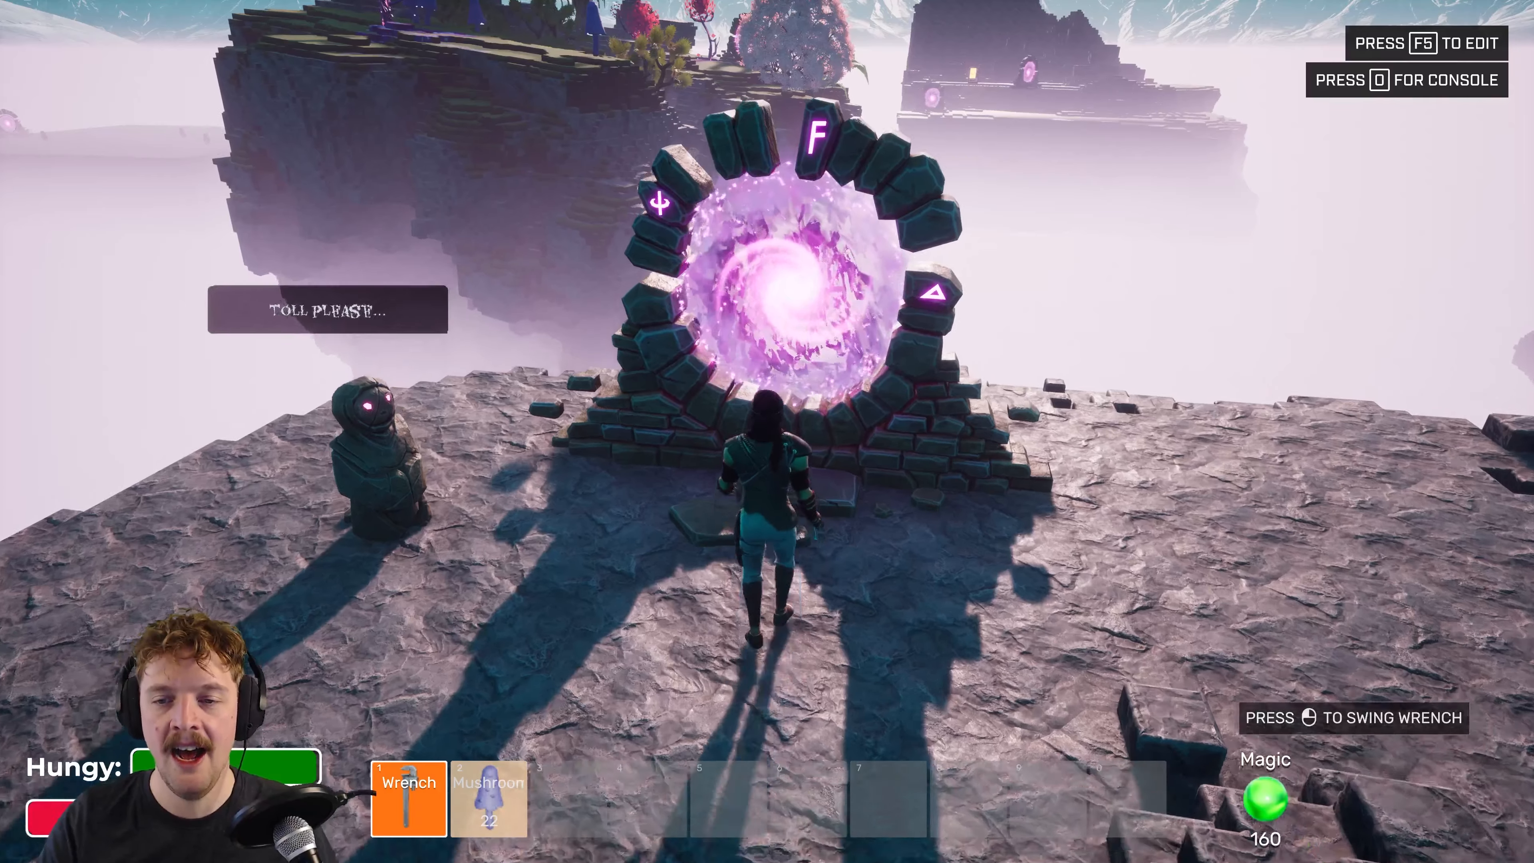
key(w)
key(w)
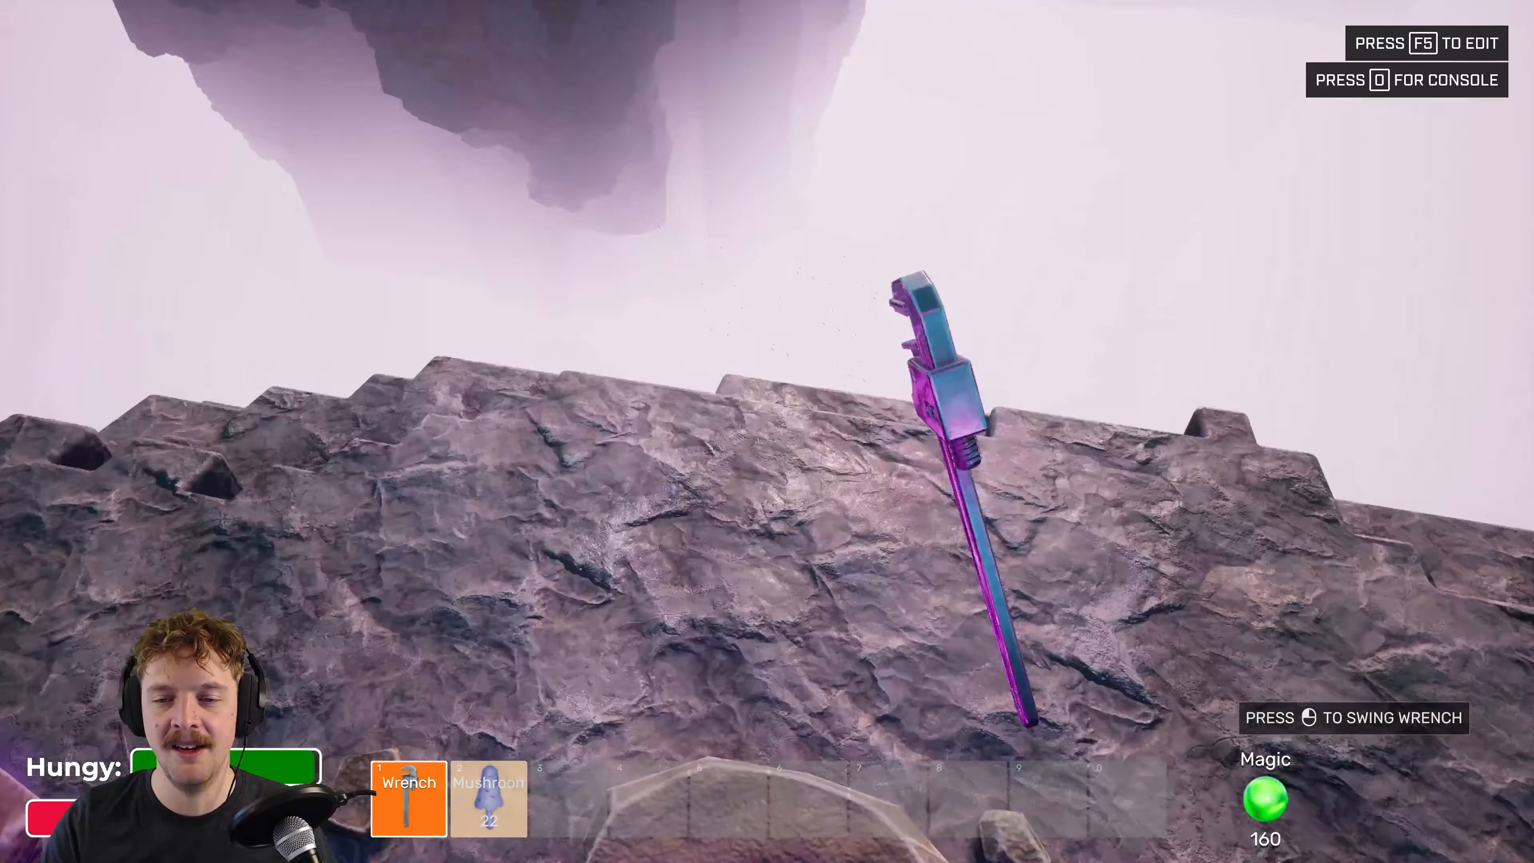
key(w)
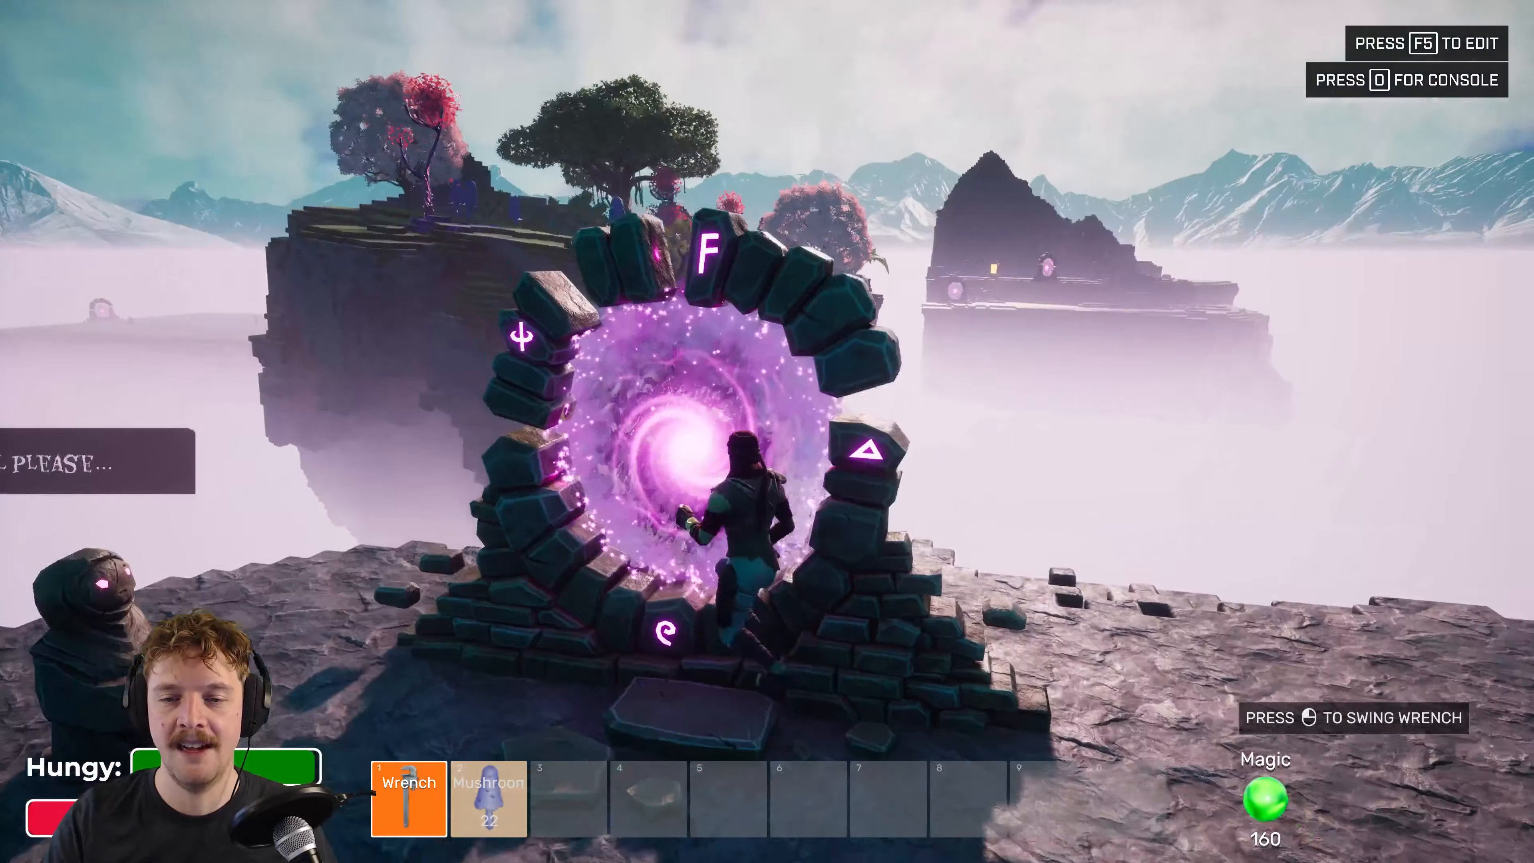
key(s)
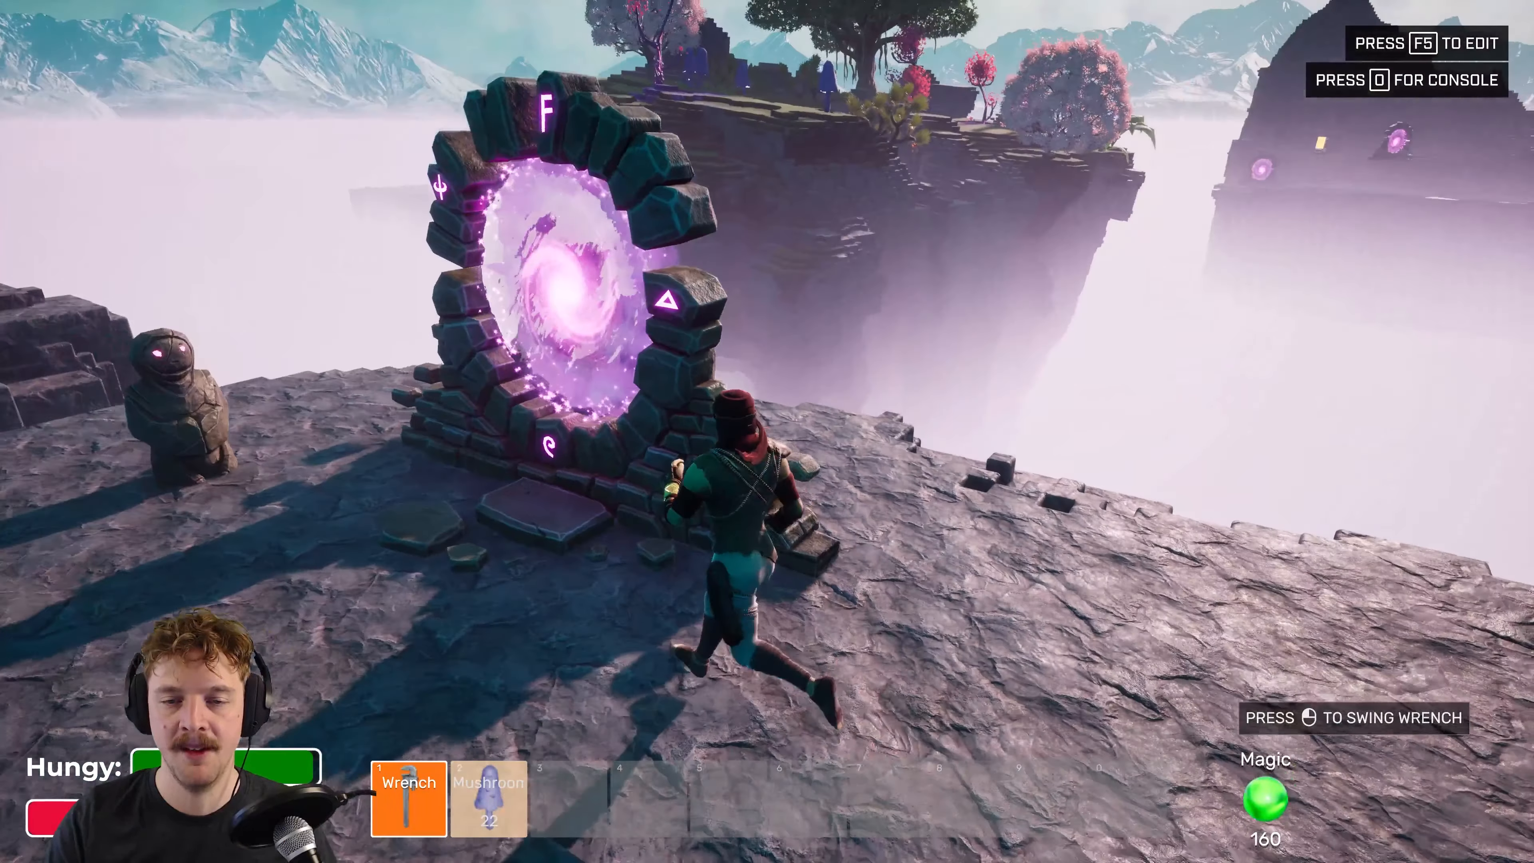
key(F5)
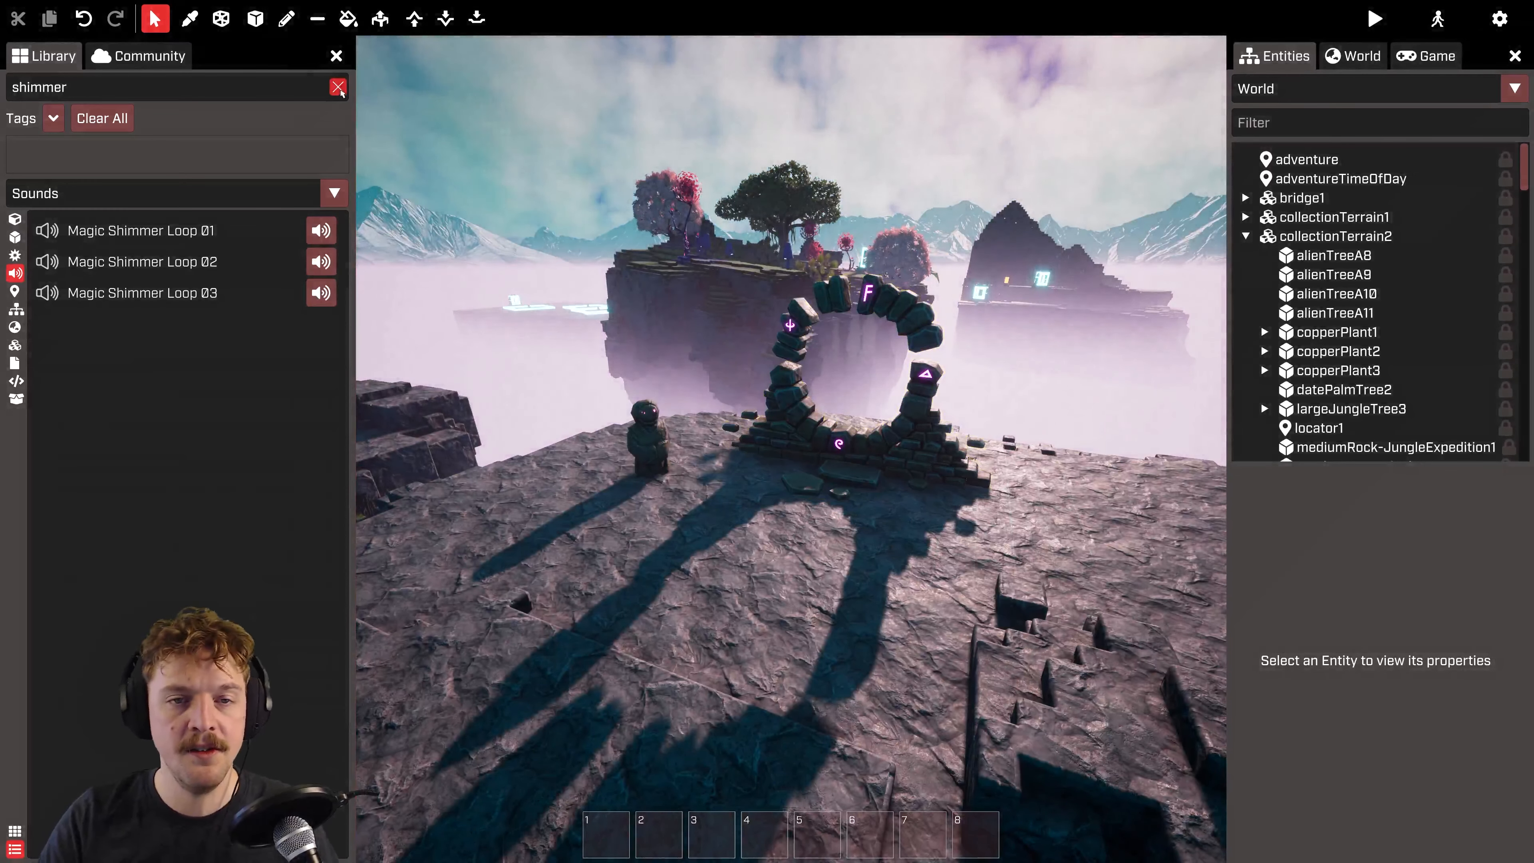
Step: Clear the sound library's search filter and select the stone gate to review its shape and collision properties
click(339, 90)
click(923, 408)
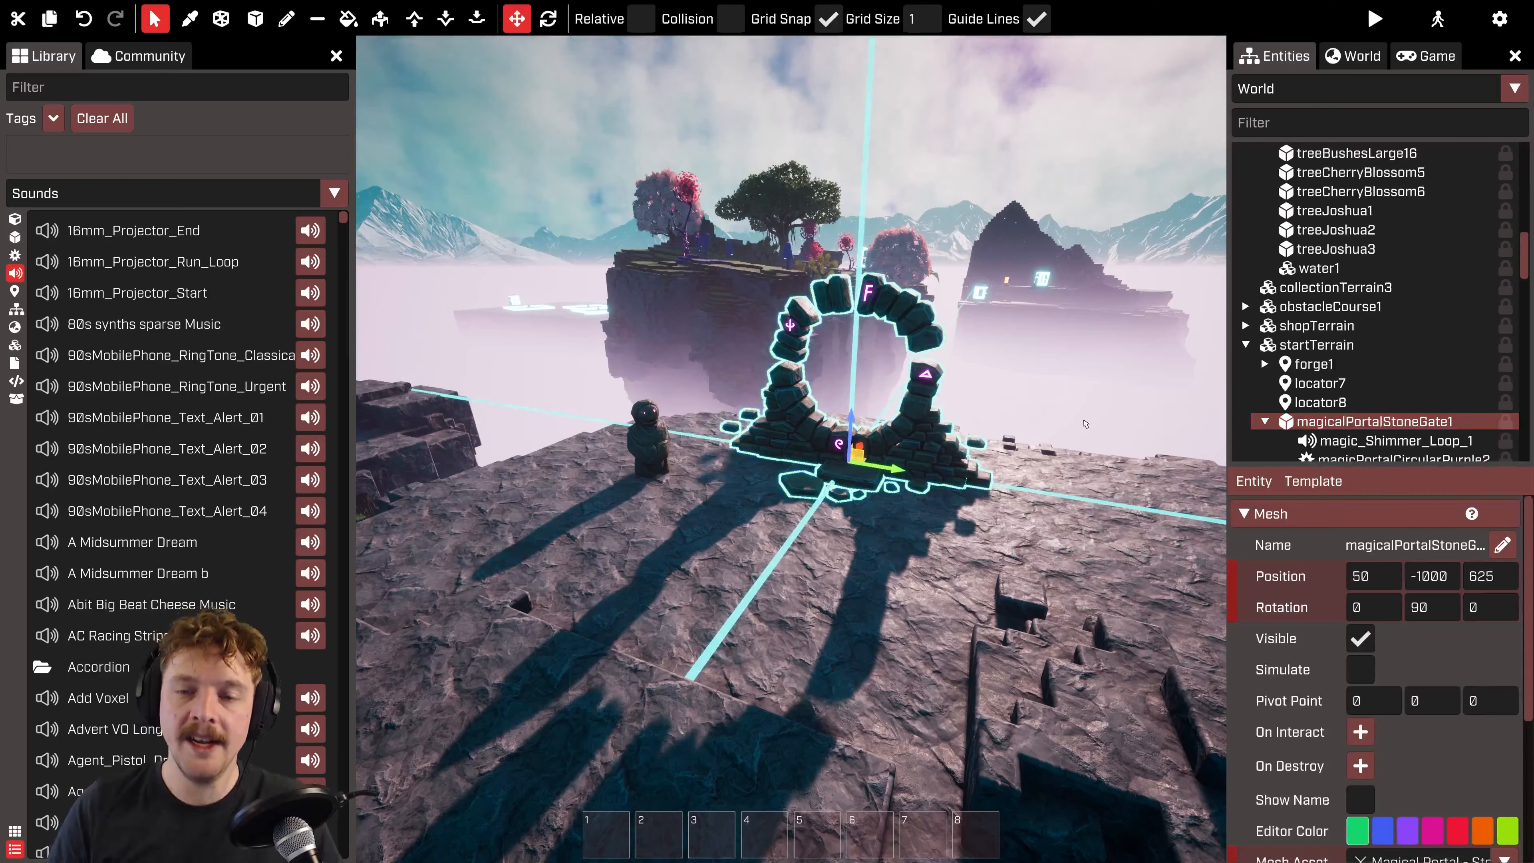
key(d)
key(w)
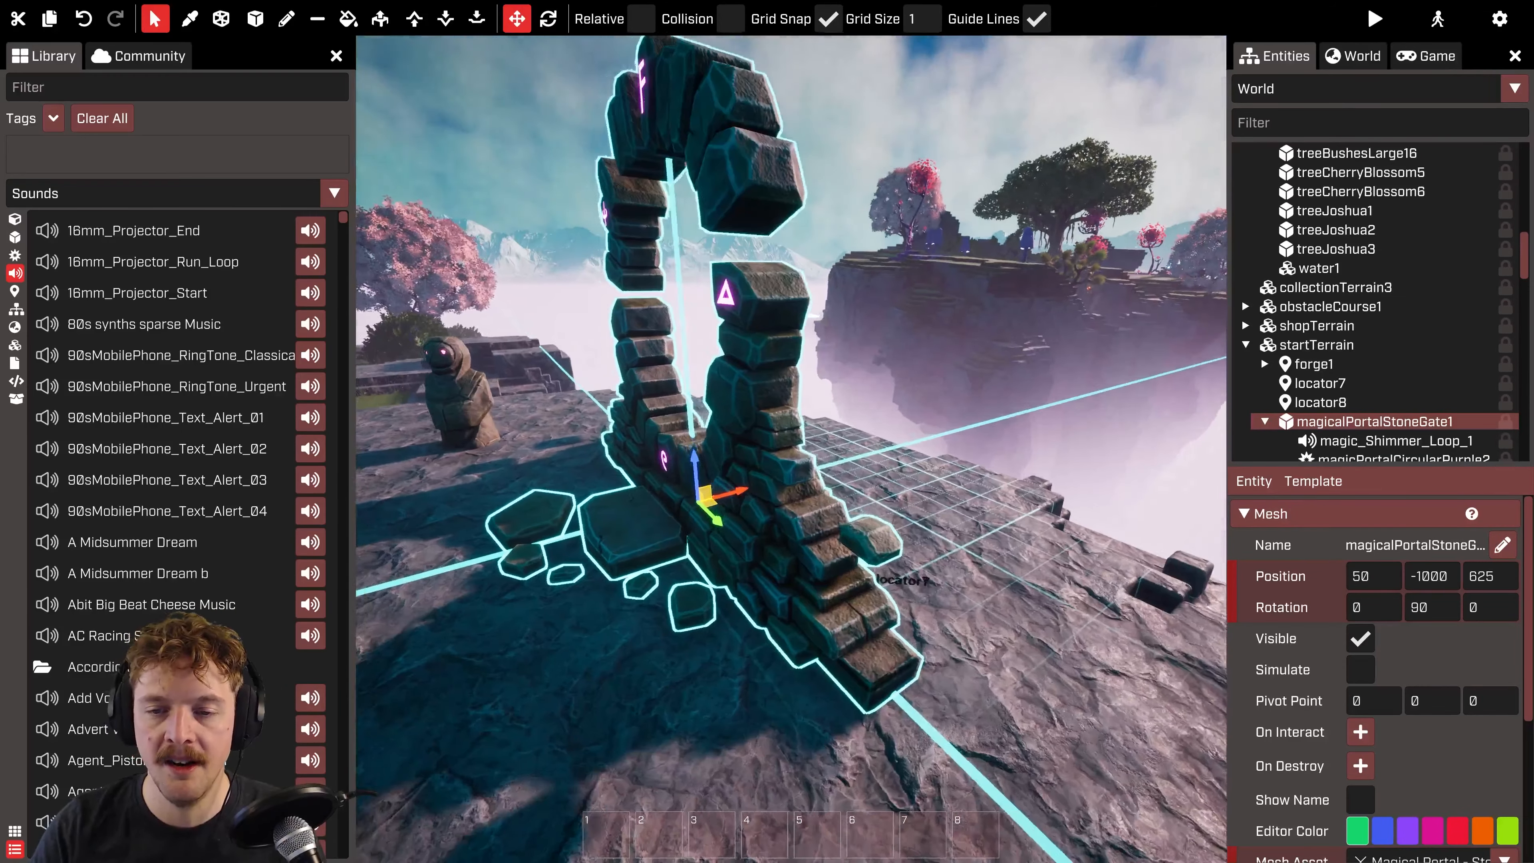
key(a)
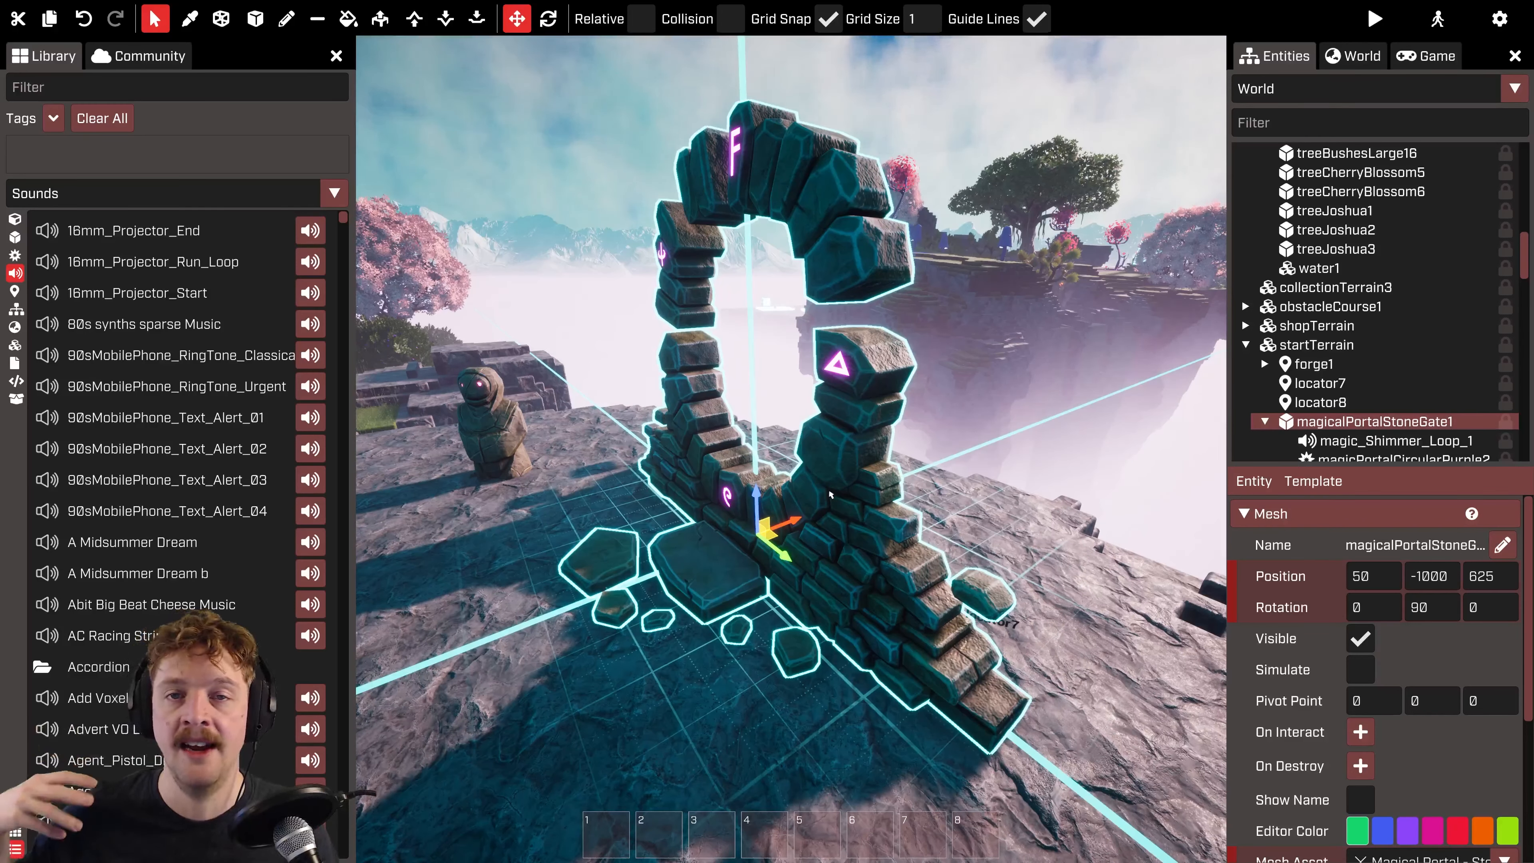
key(w)
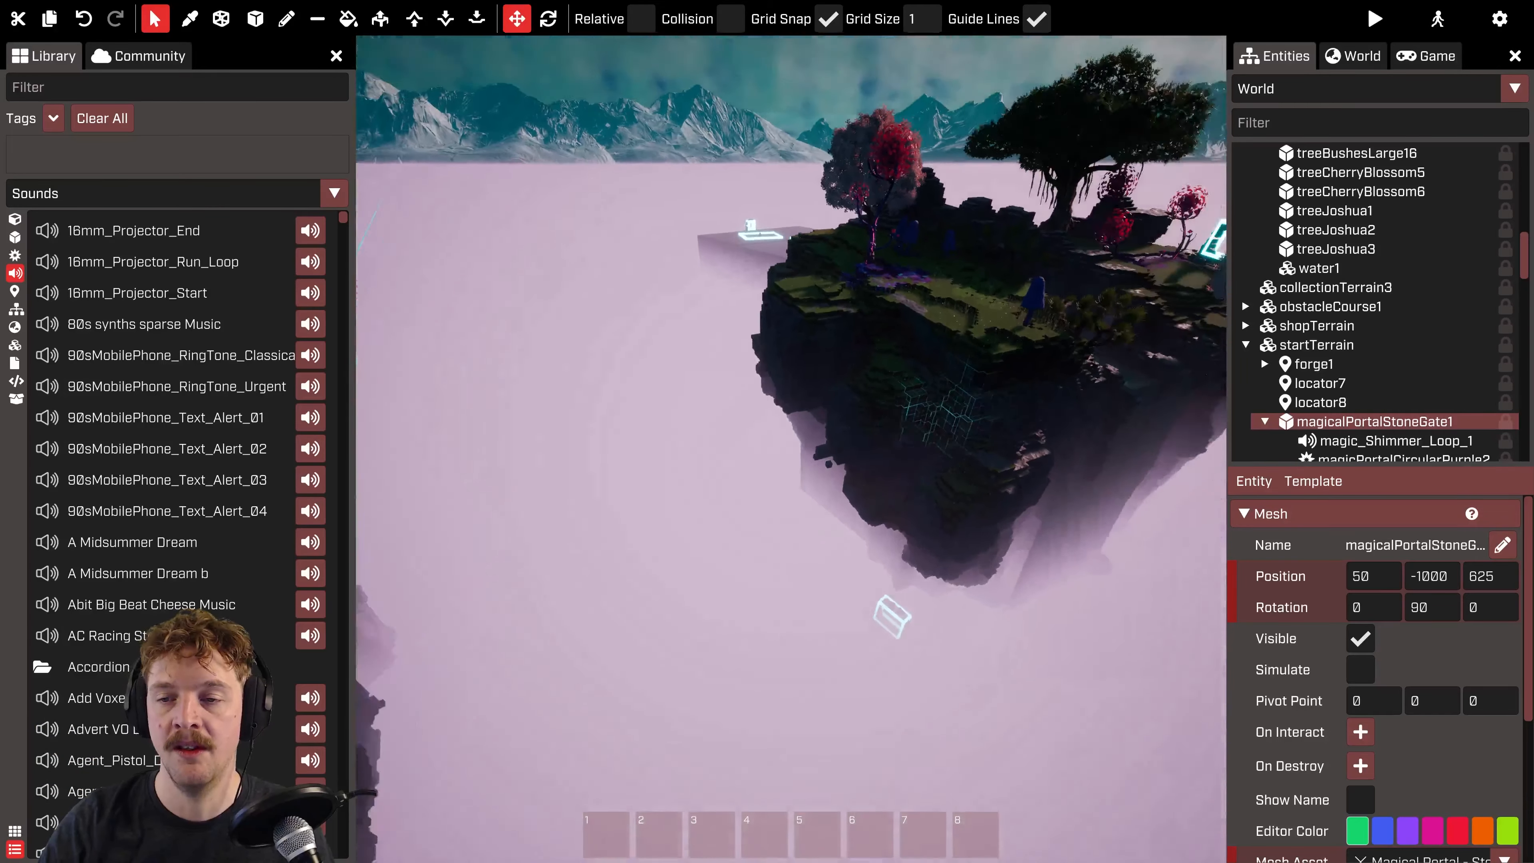
key(s)
key(f)
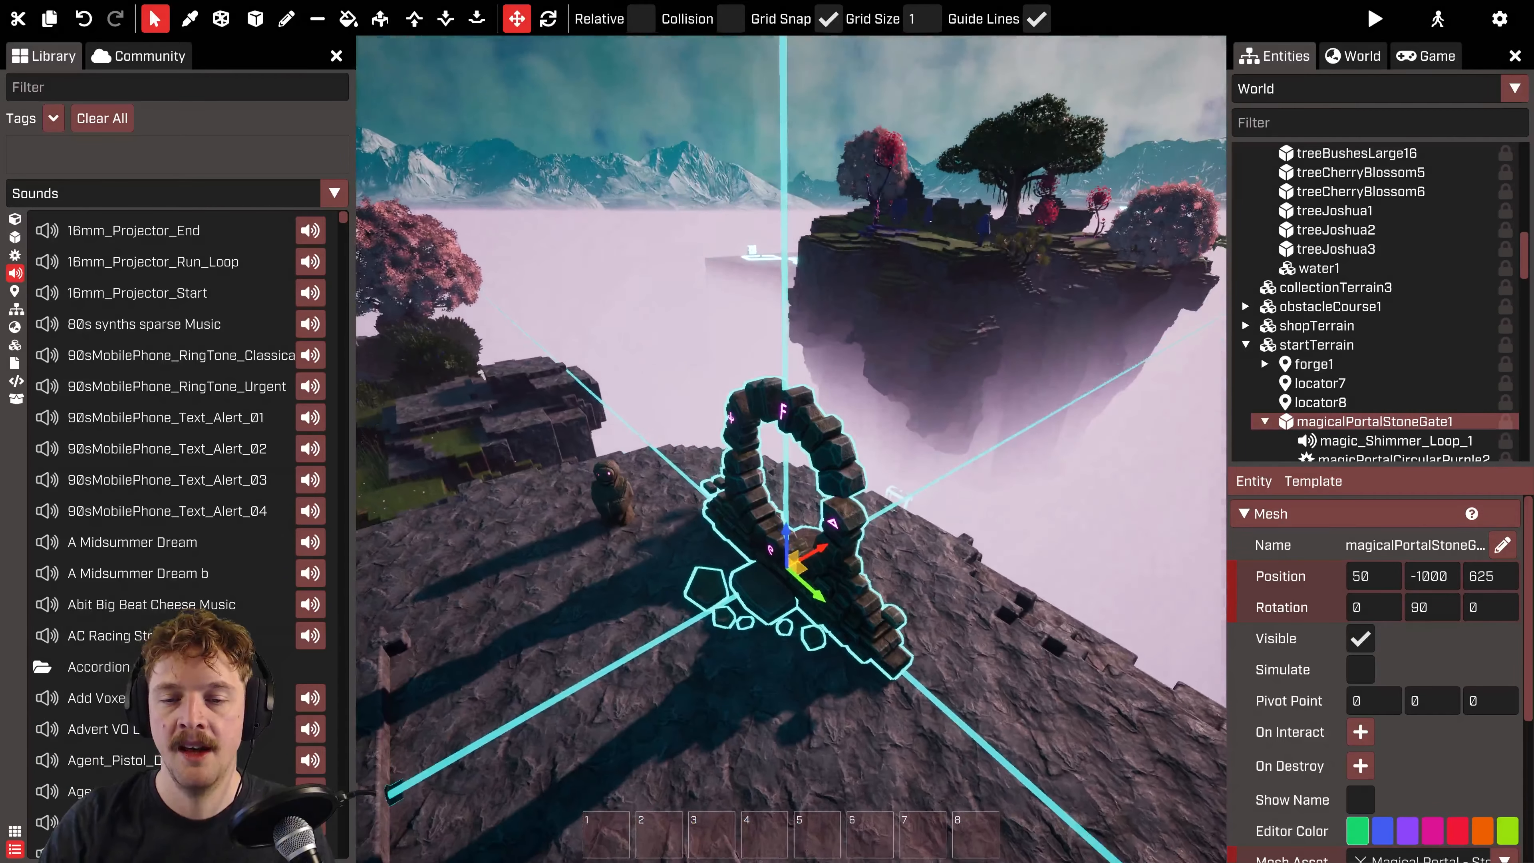
scroll(854, 412, up, 3)
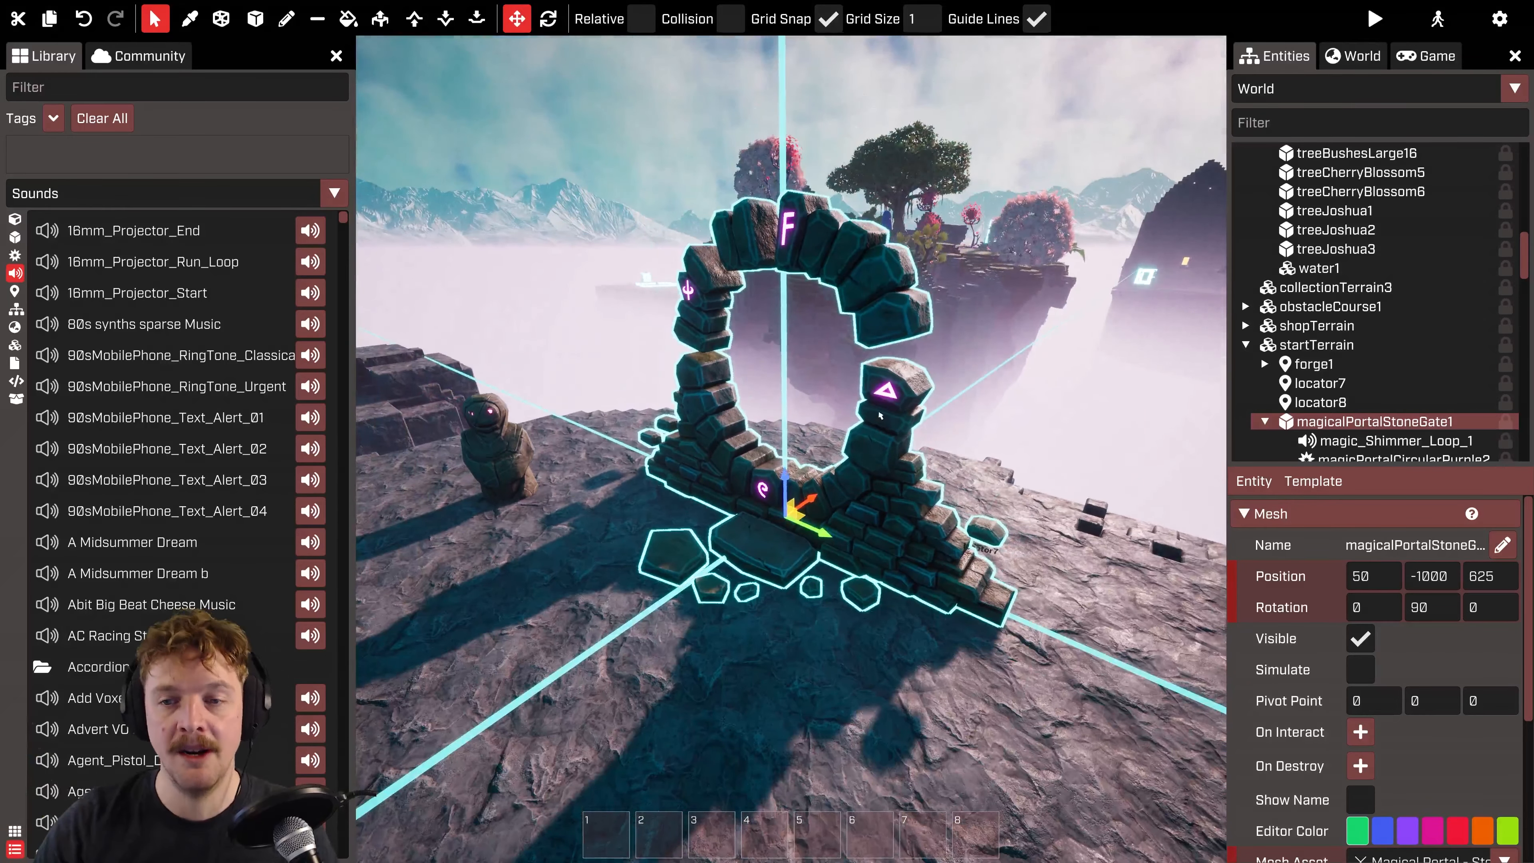
drag(882, 433, 713, 441)
scroll(1377, 634, down, 3)
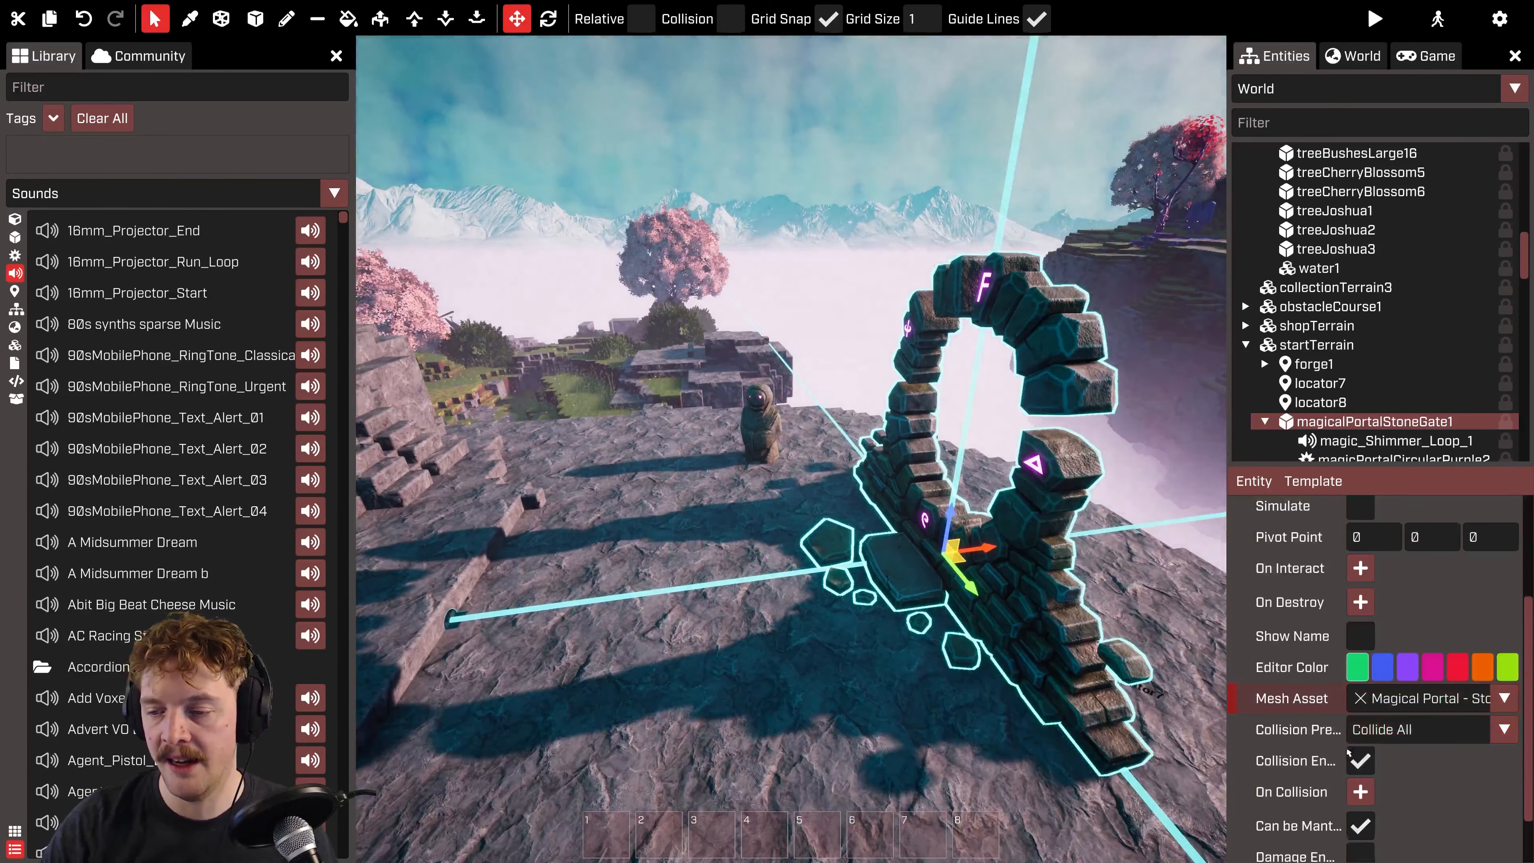
scroll(1348, 753, down, 2)
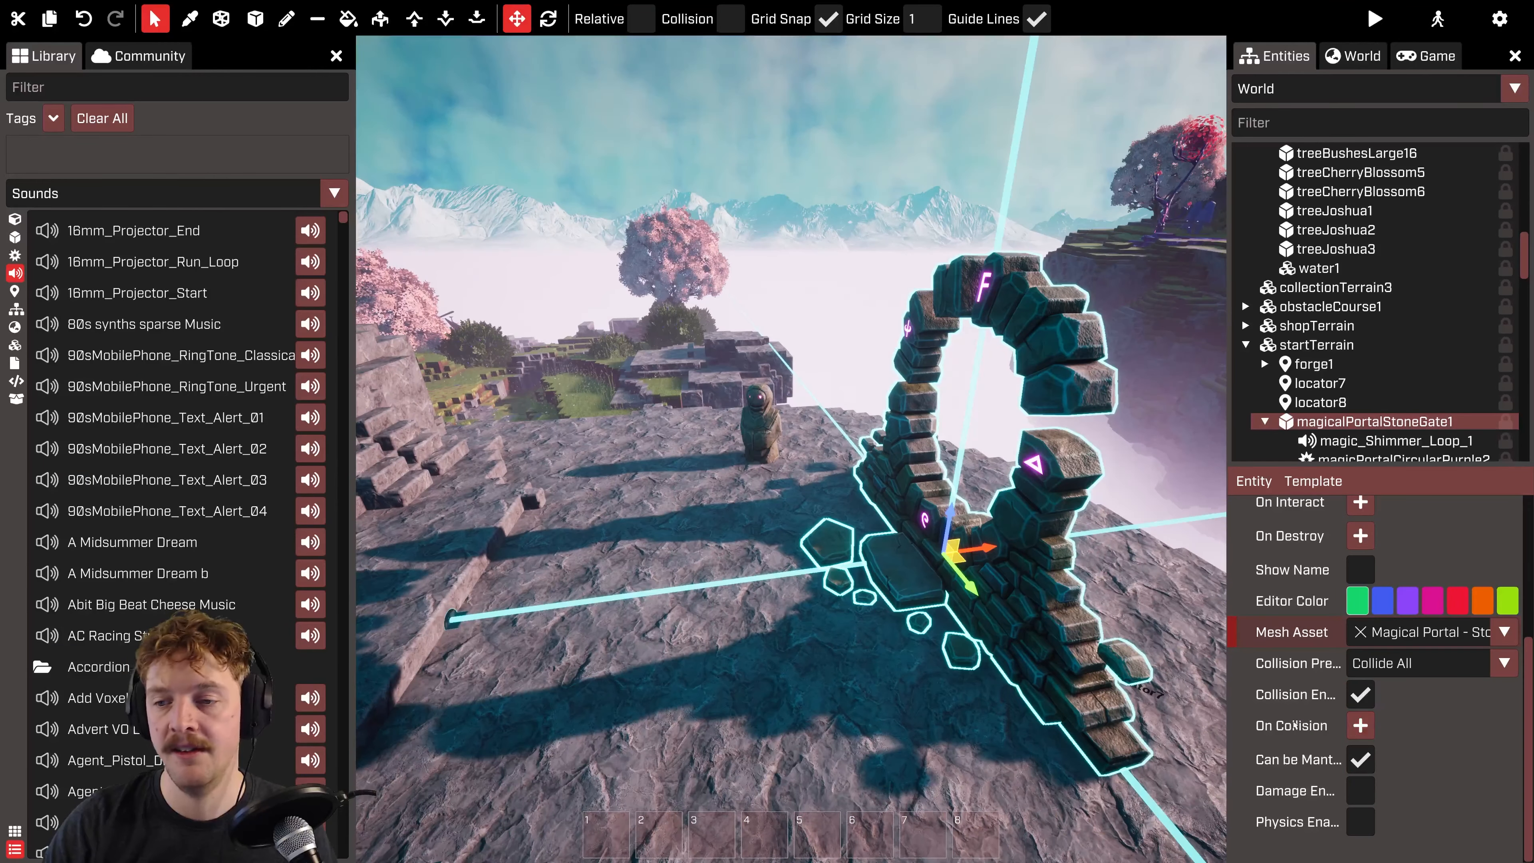
scroll(675, 491, up, 5)
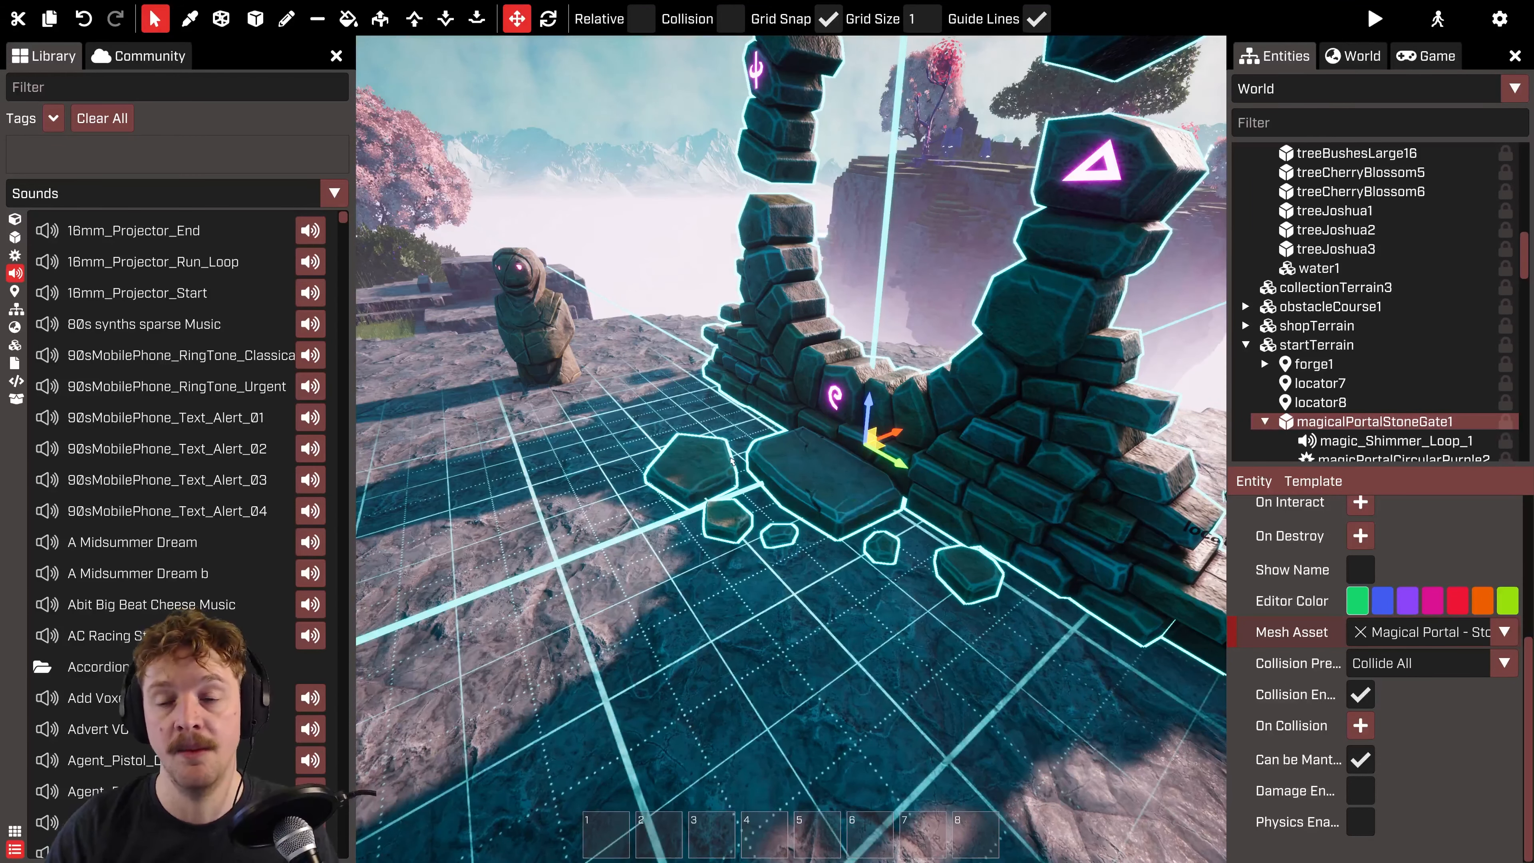
Step: Examine the stone gate's opening up close, walking the character up to it outside advanced mode, and return to advanced mode
key(f)
scroll(791, 447, up, 8)
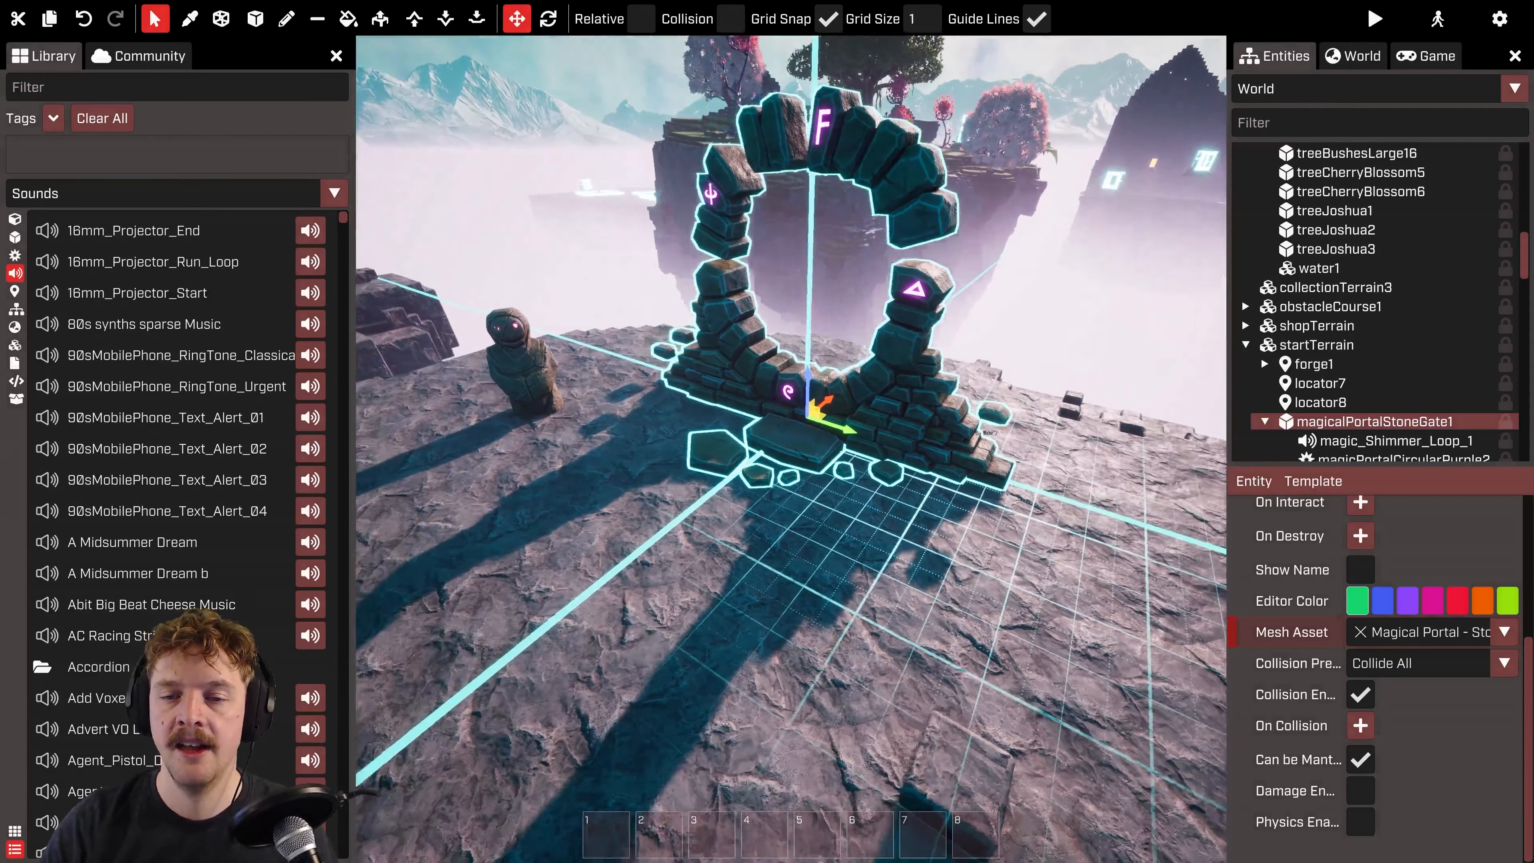
scroll(915, 486, down, 5)
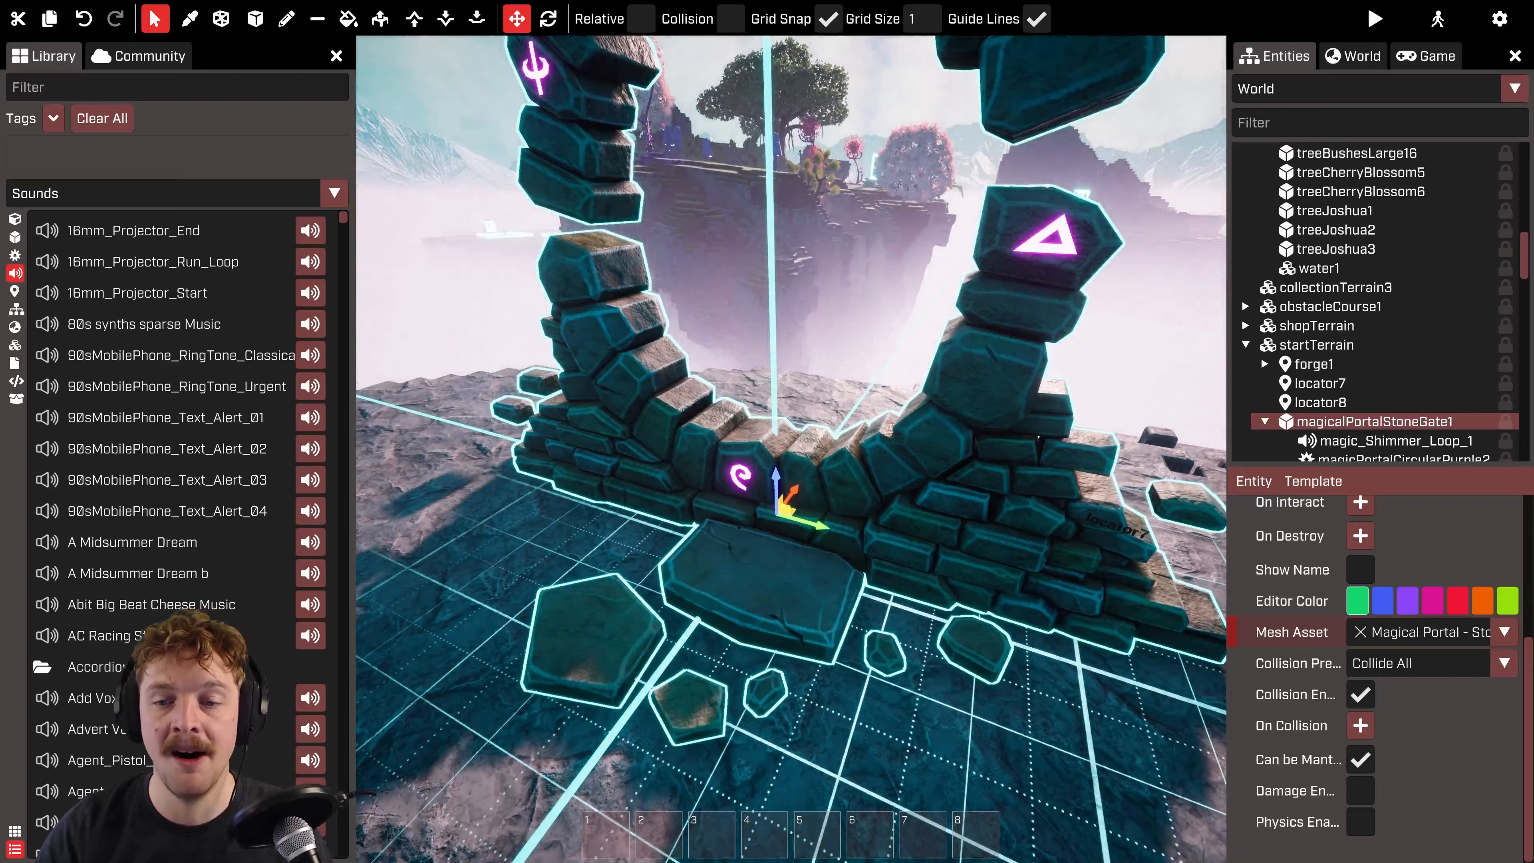
scroll(791, 447, down, 5)
key(Tab)
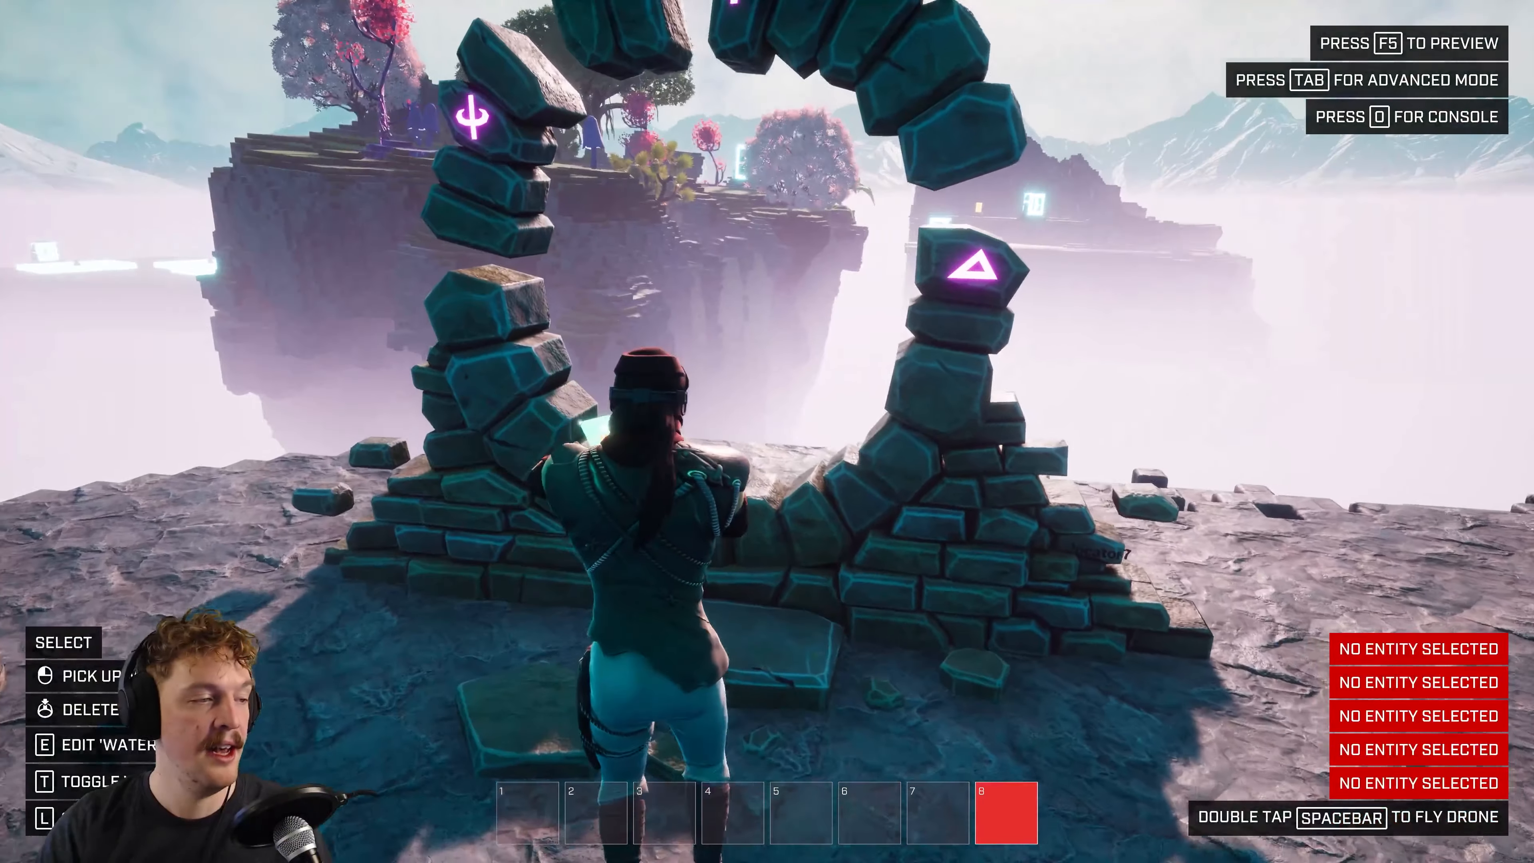
key(w)
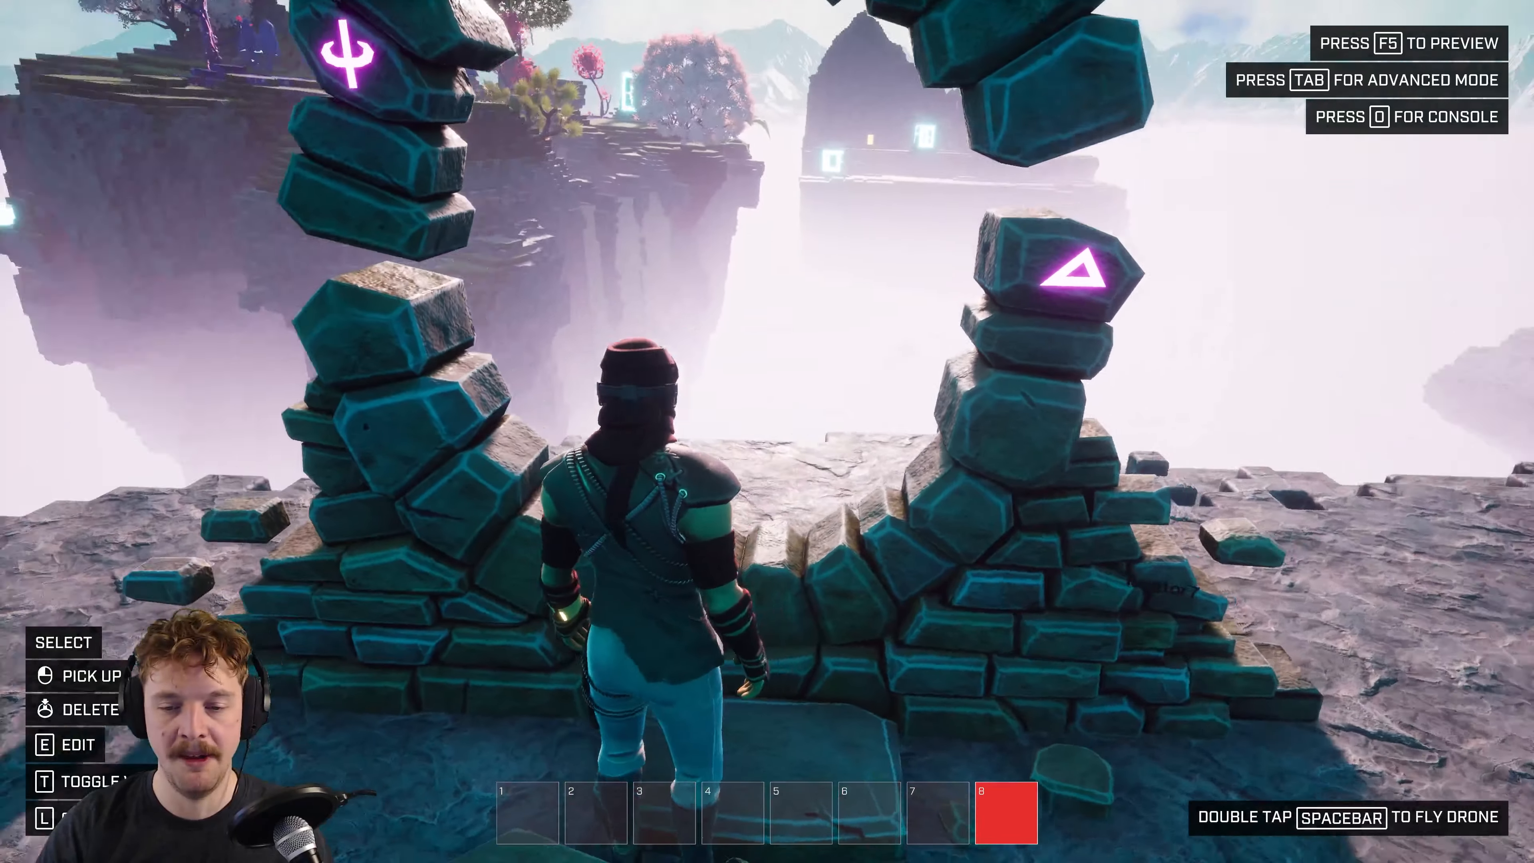
key(s)
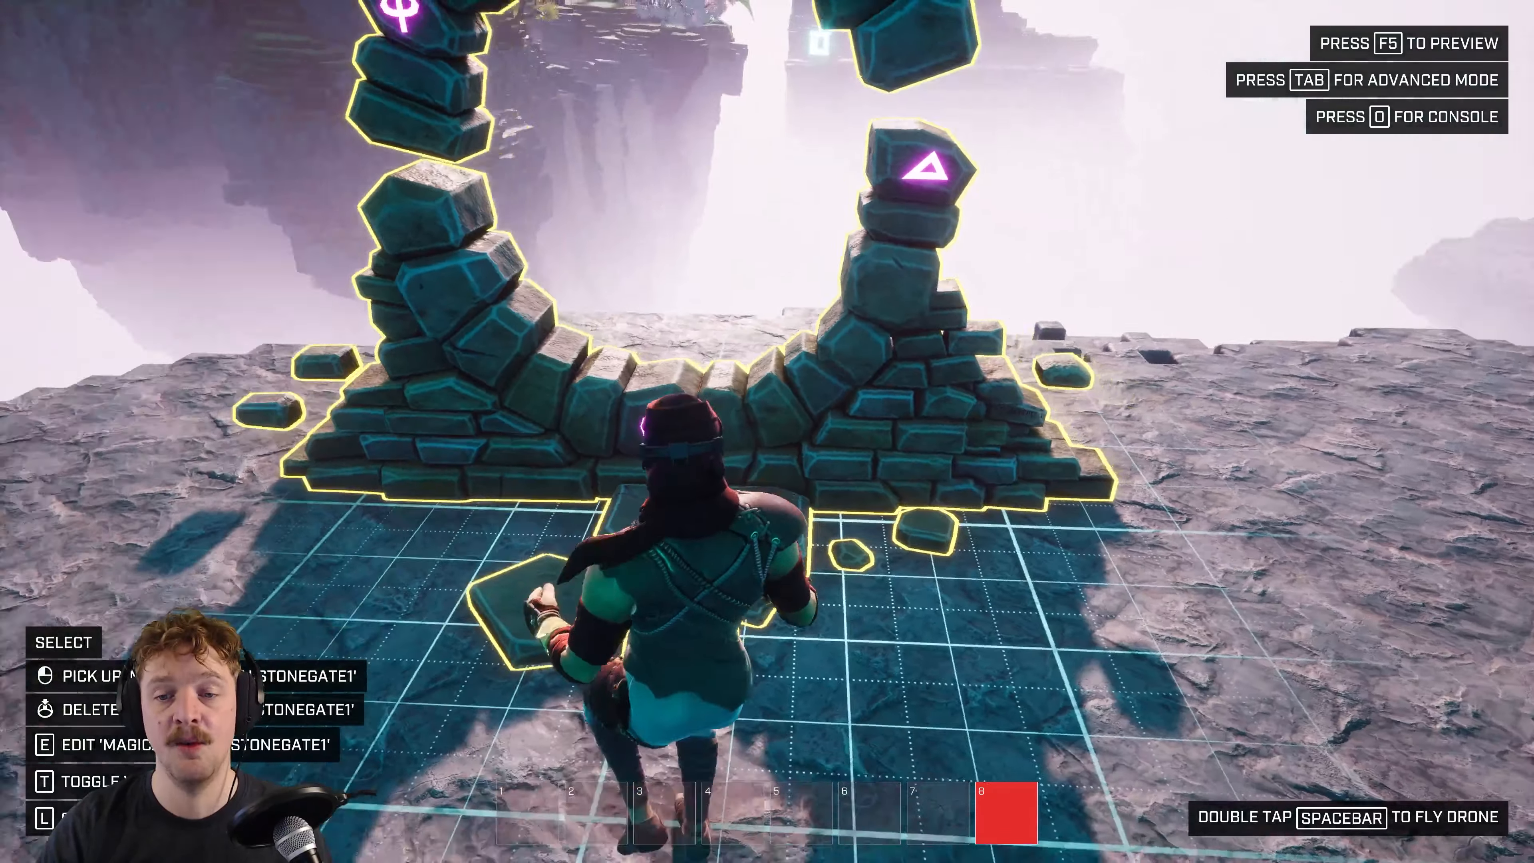
key(Tab)
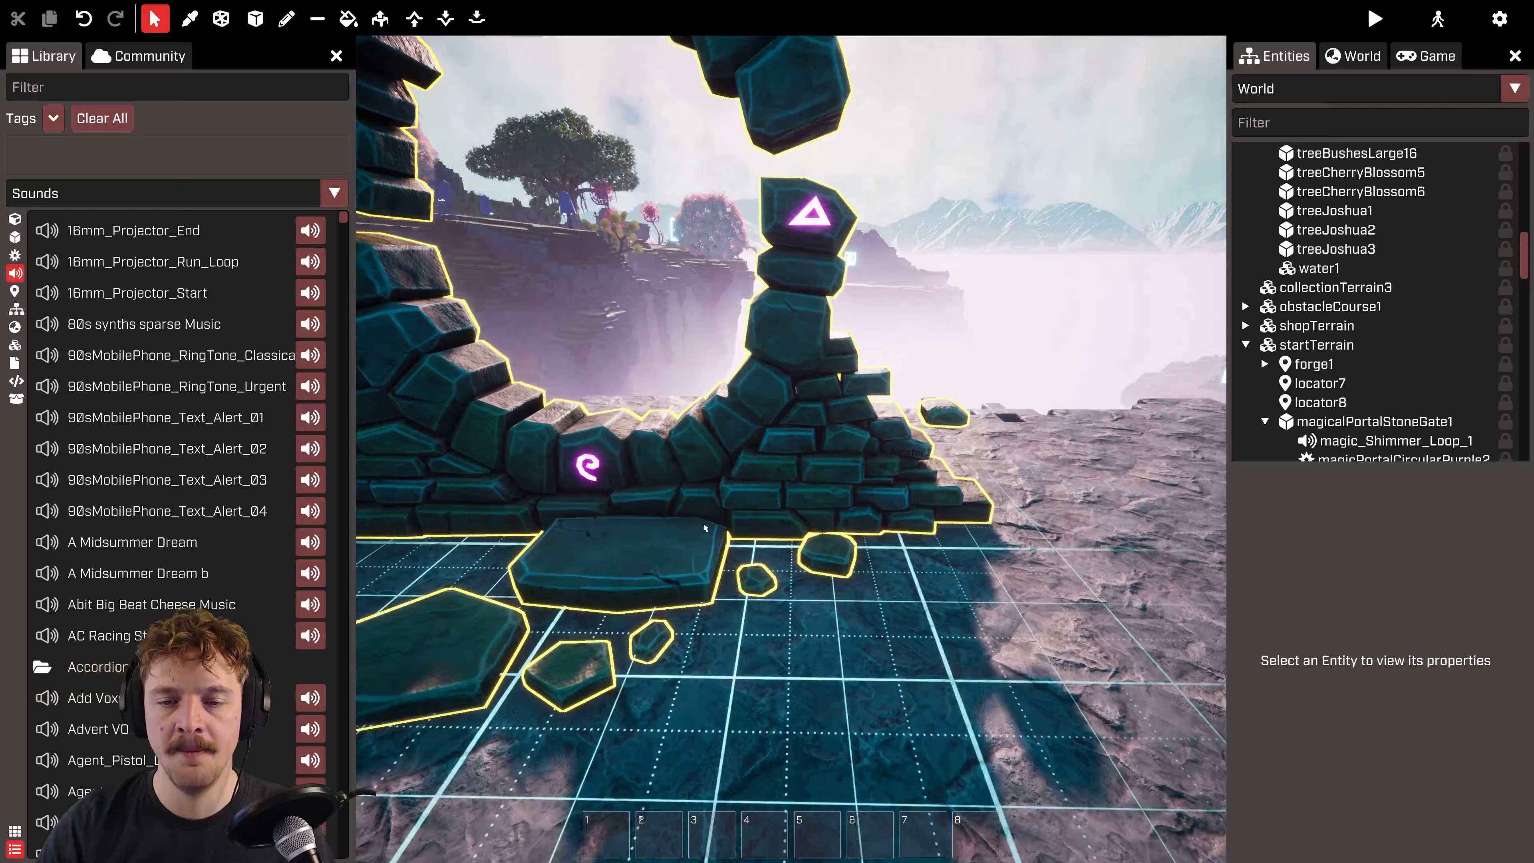
Step: Reselect the stone gate and add a Trigger primitive from the library onto it, nested under the gate mesh
scroll(705, 528, down, 5)
scroll(706, 529, up, 5)
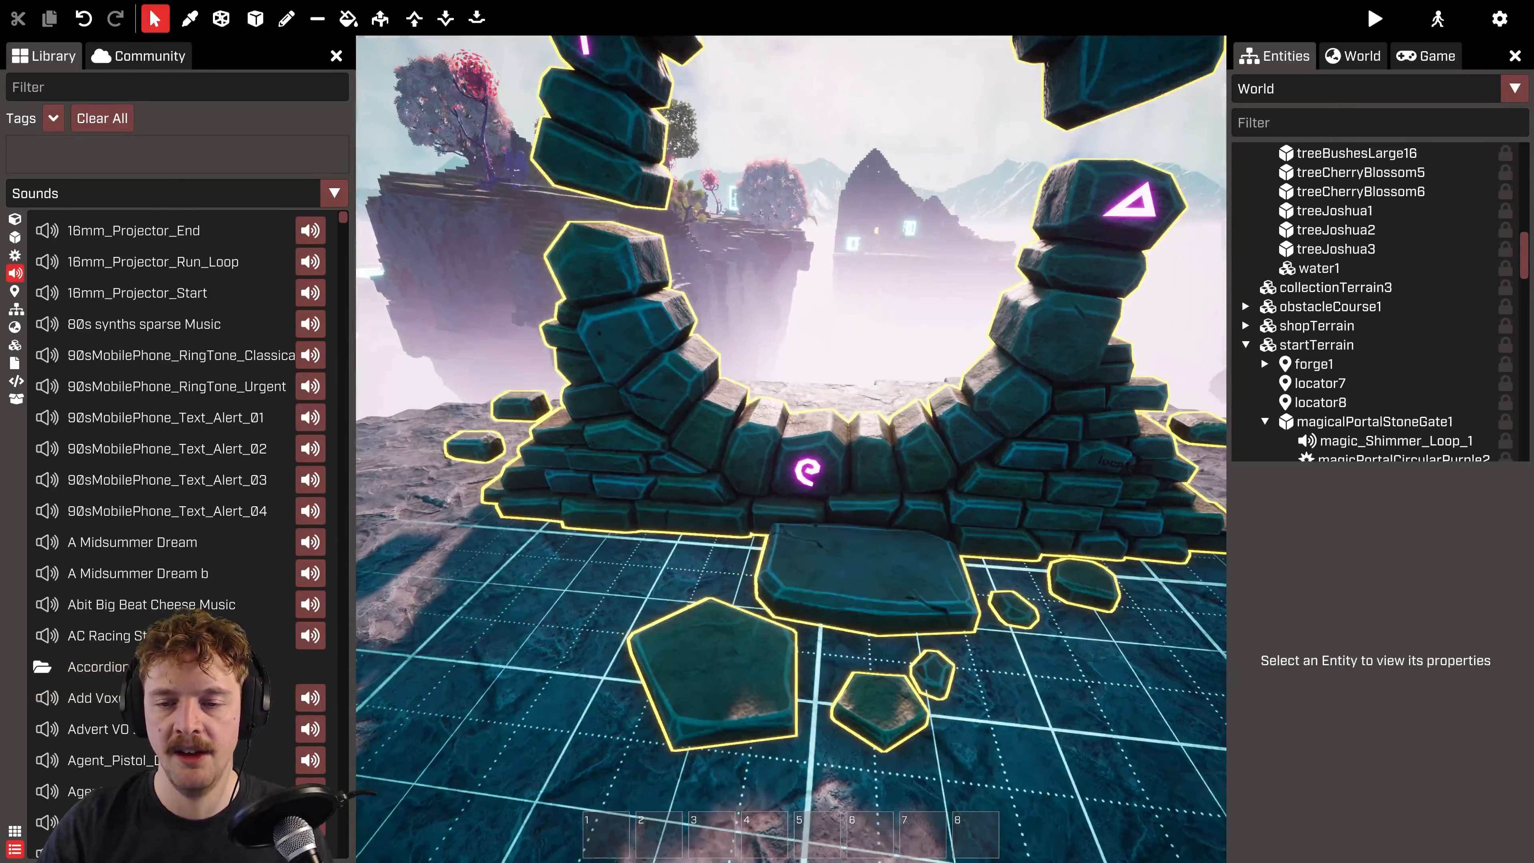
key(s)
key(space)
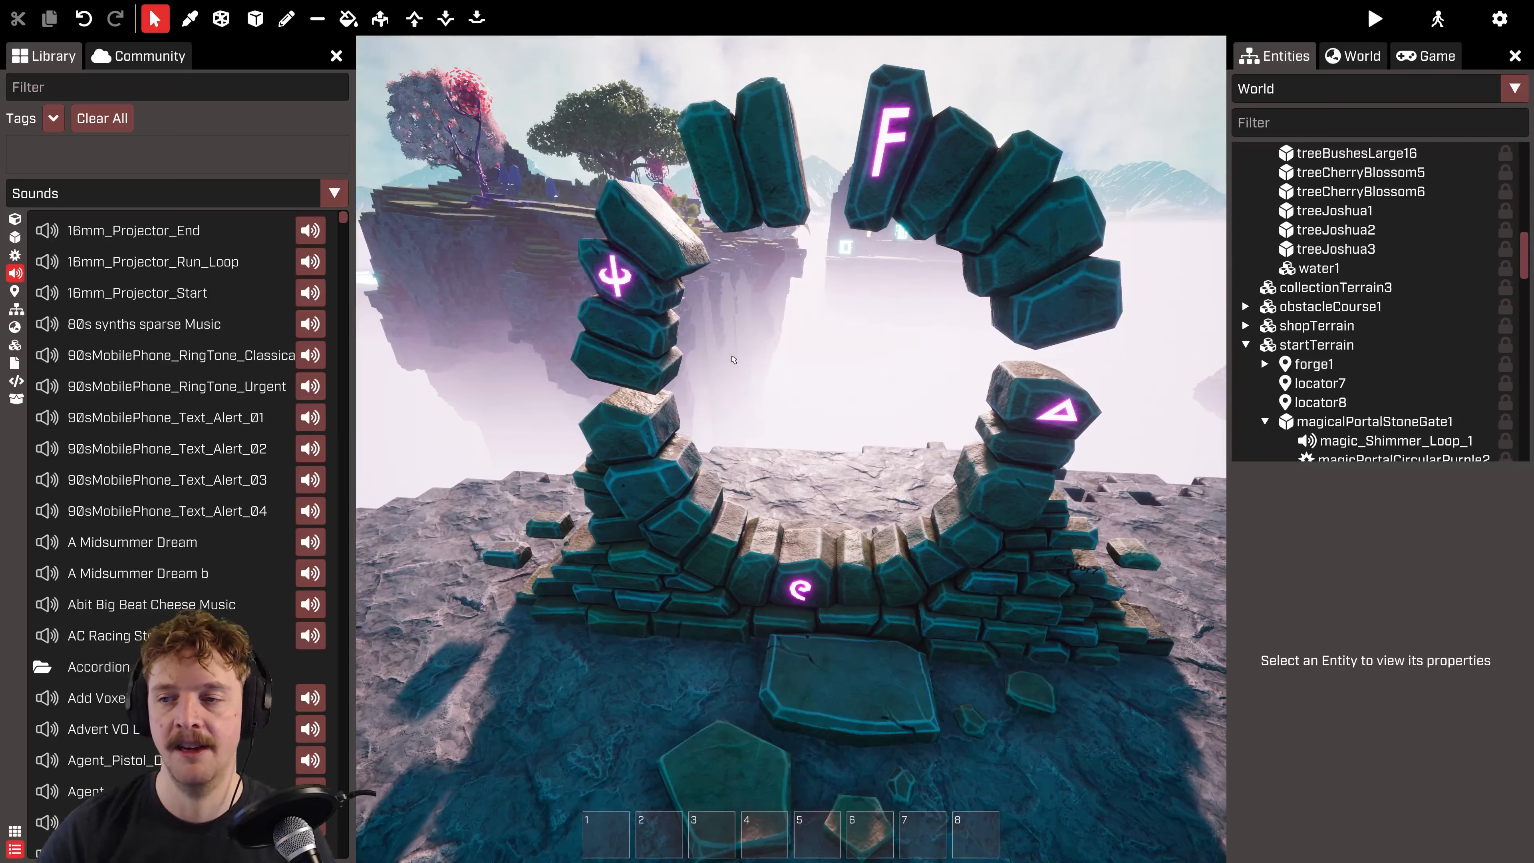
click(983, 396)
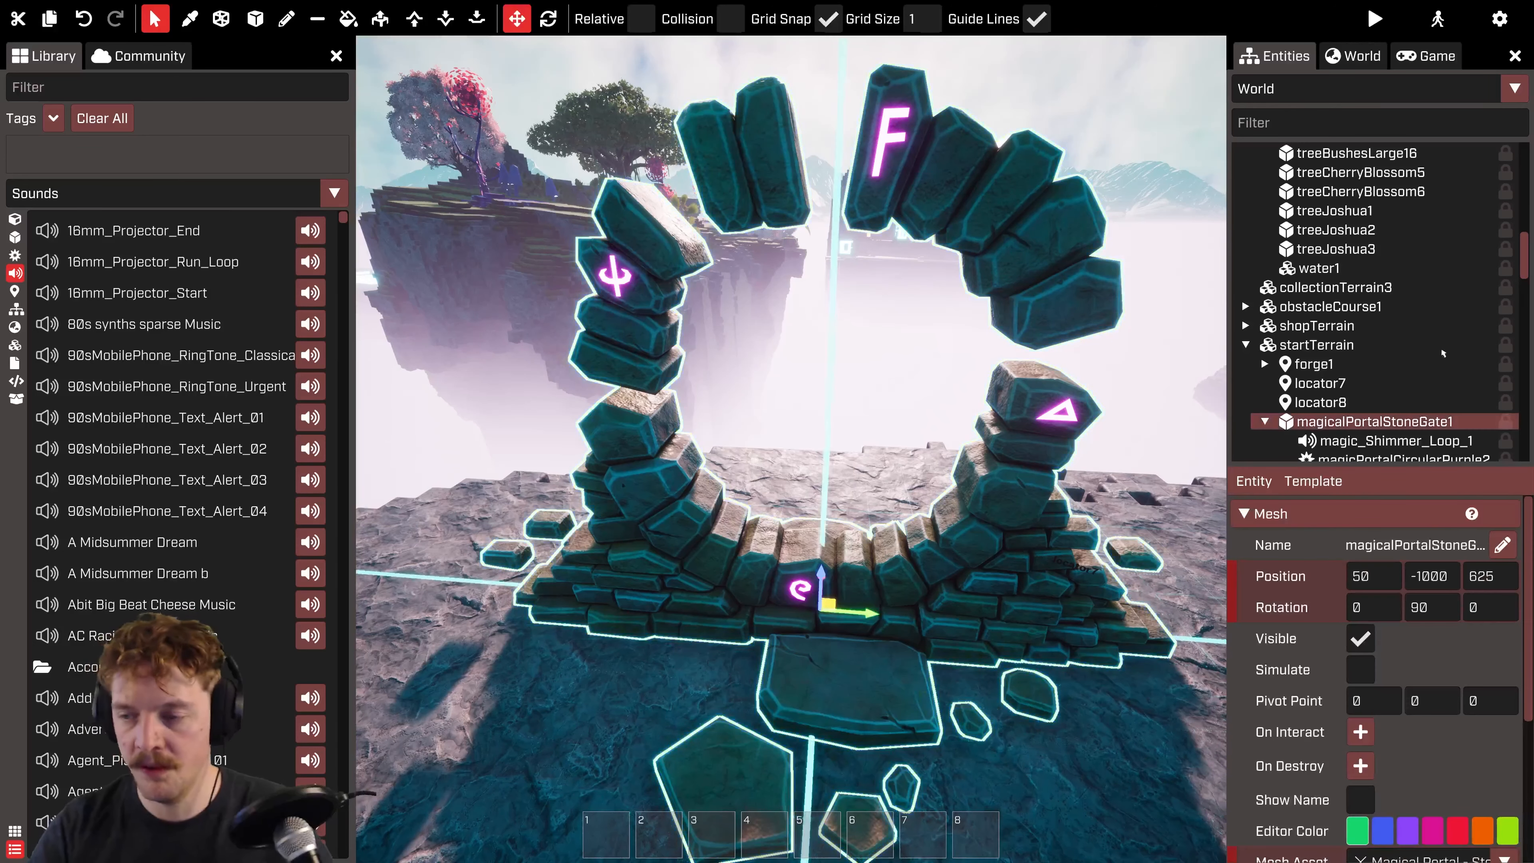
scroll(1473, 392, down, 3)
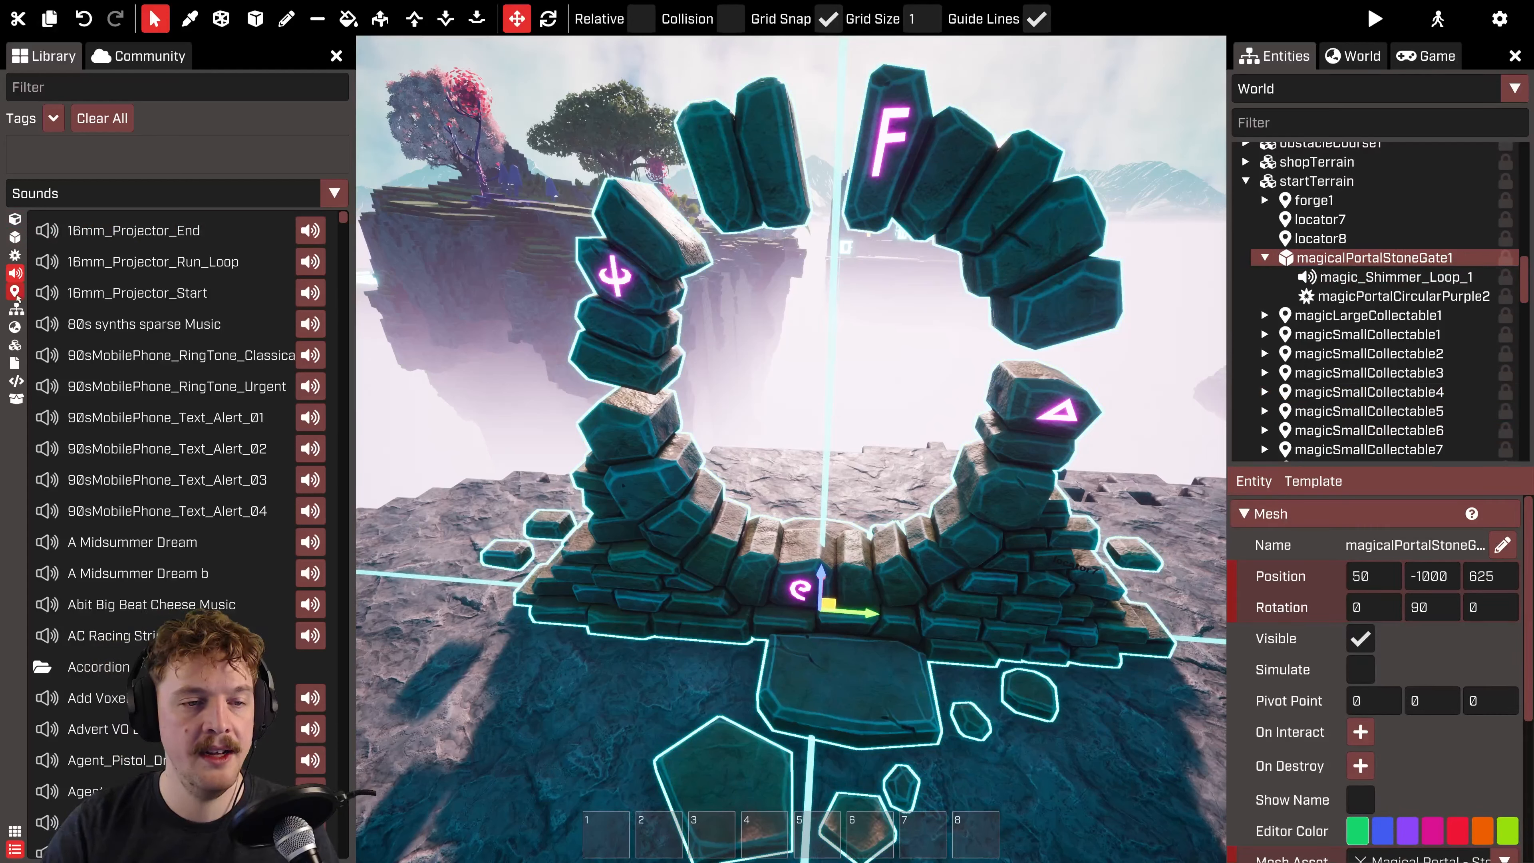
click(14, 292)
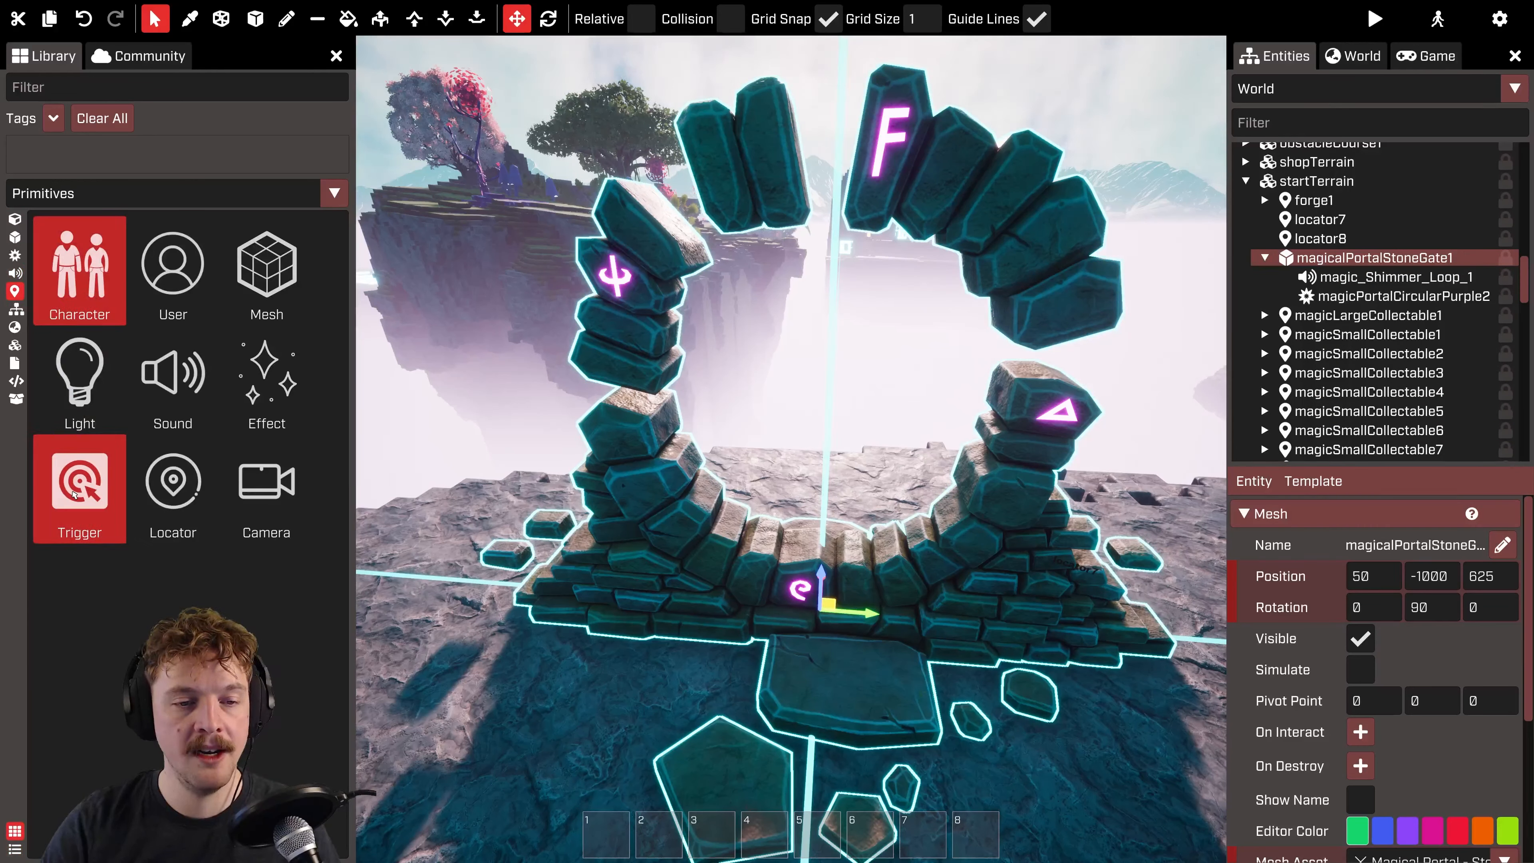
drag(75, 491, 657, 545)
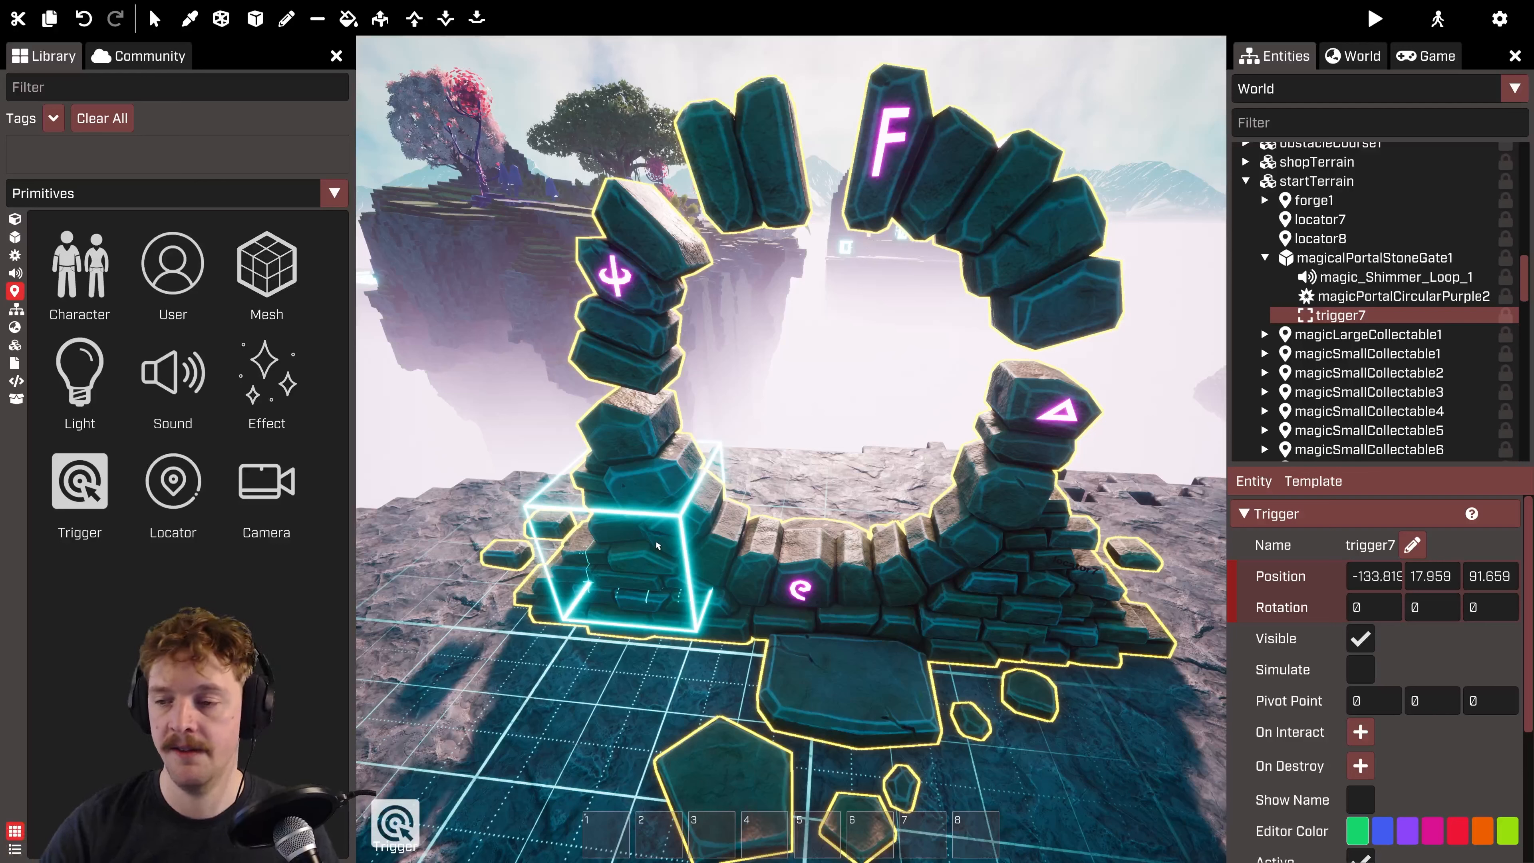
Step: Centre the trigger inside the stone gate's opening by setting its position to 0, 0, 187
click(1390, 577)
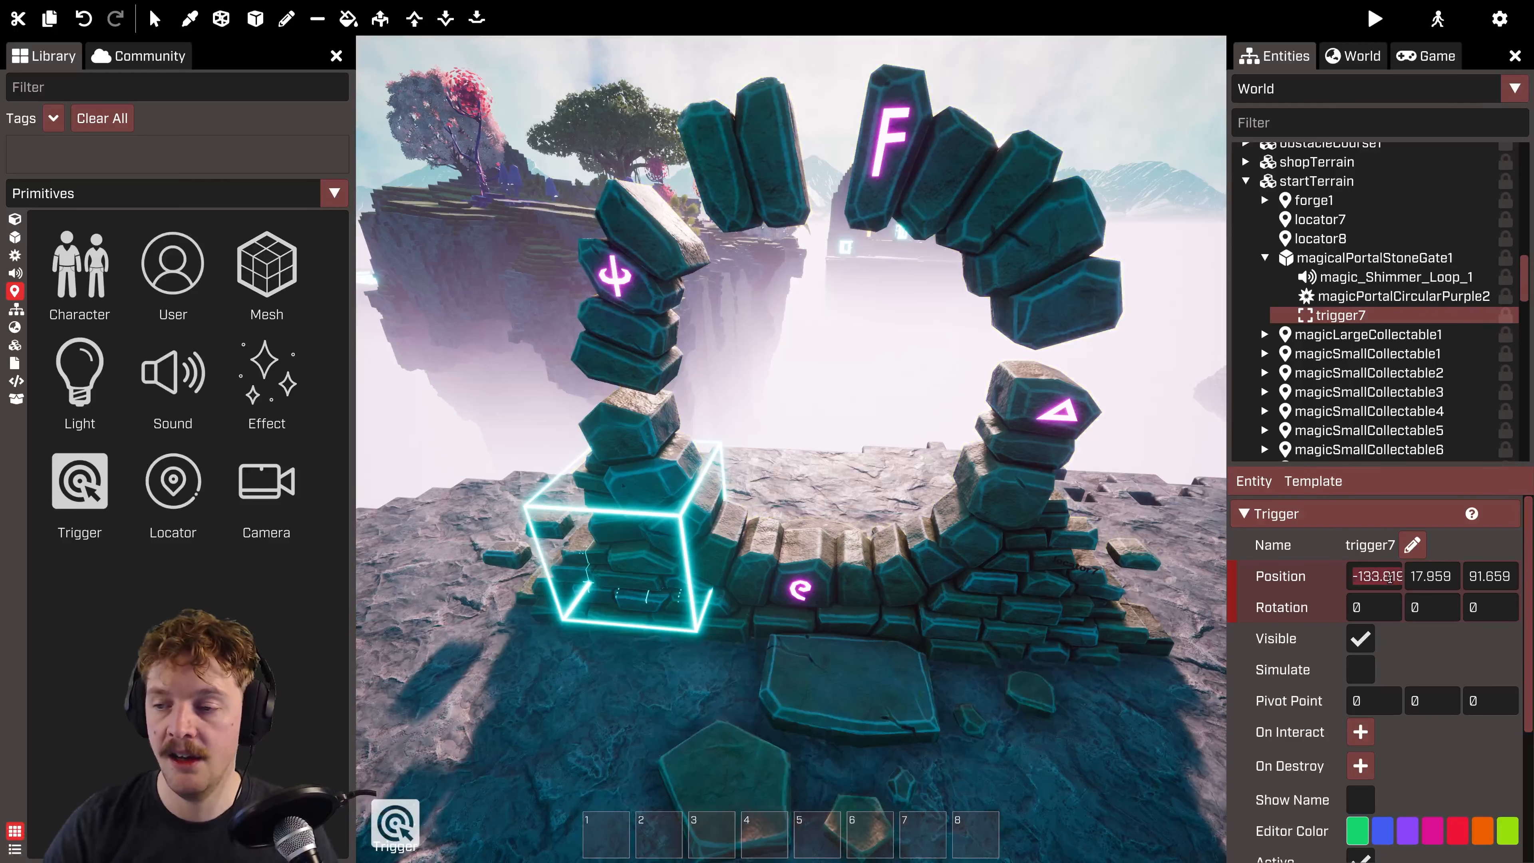
text(00)
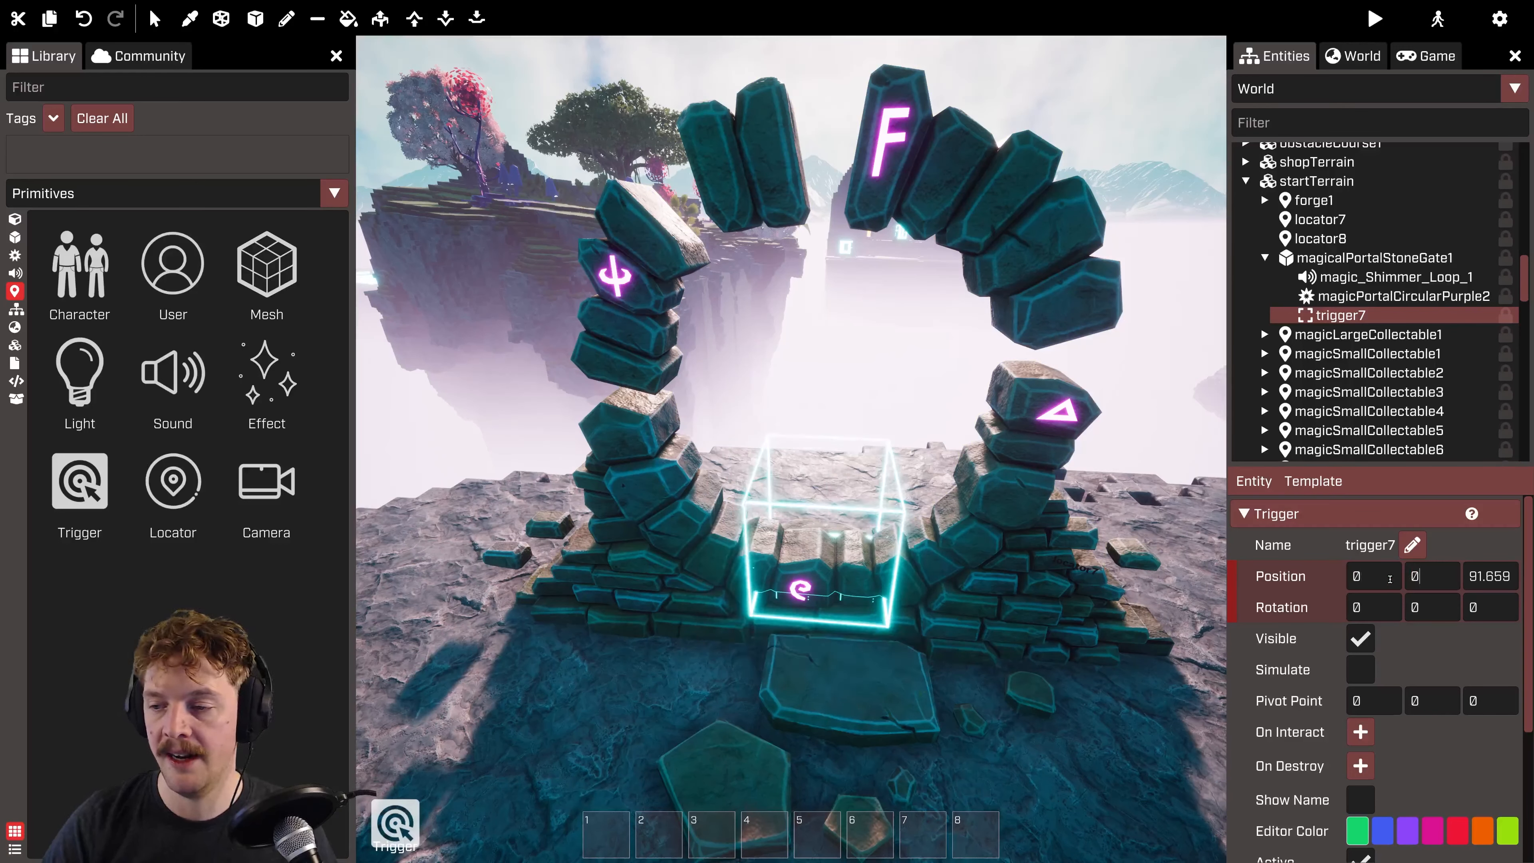
text(187)
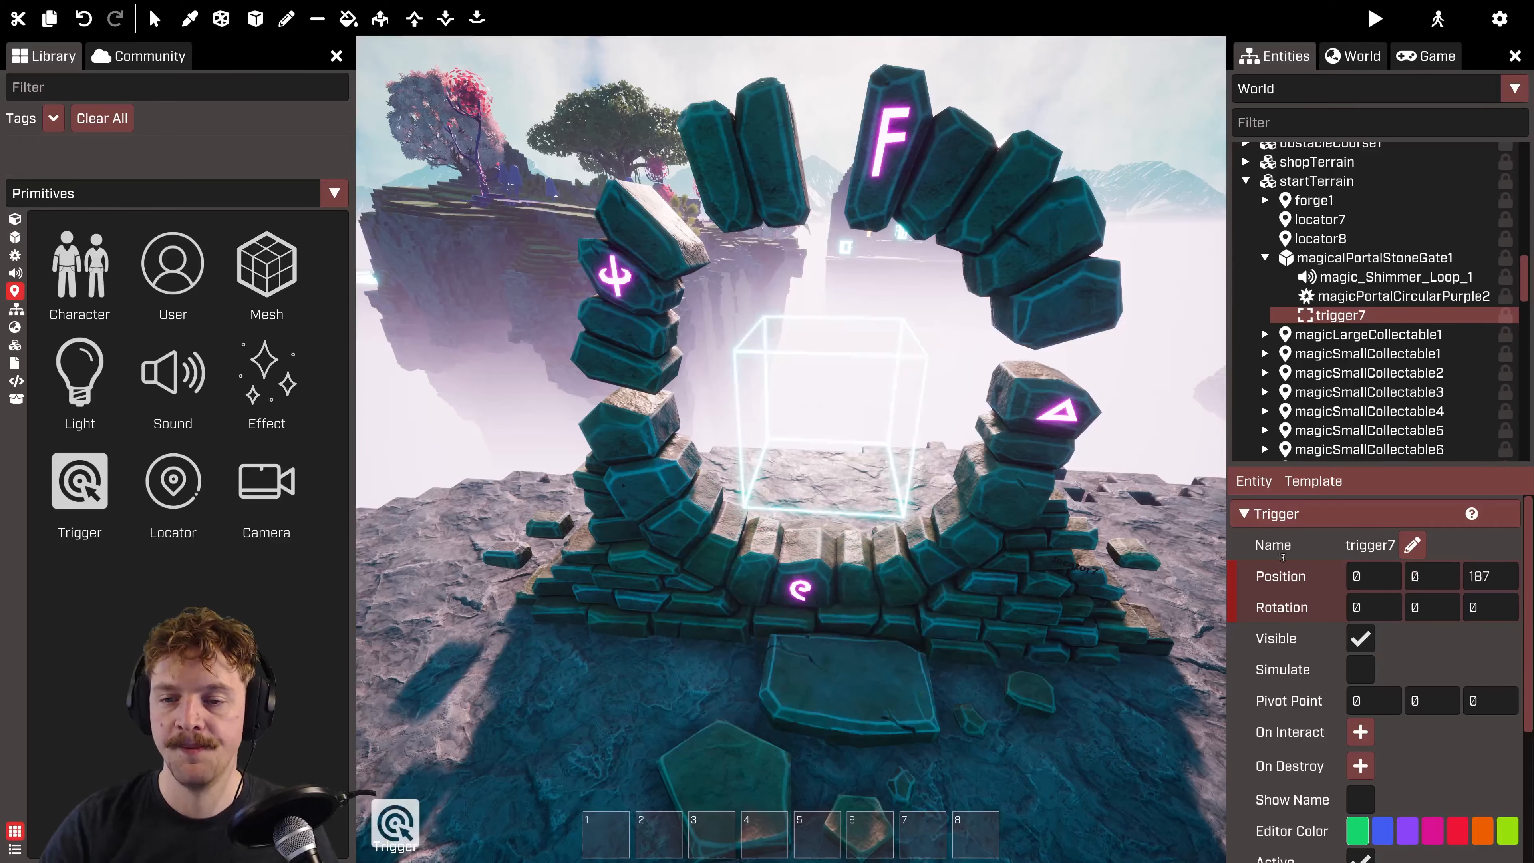
Step: Examine the trigger's fit inside the stone gate from several sides, including a close look outside advanced mode
text(d)
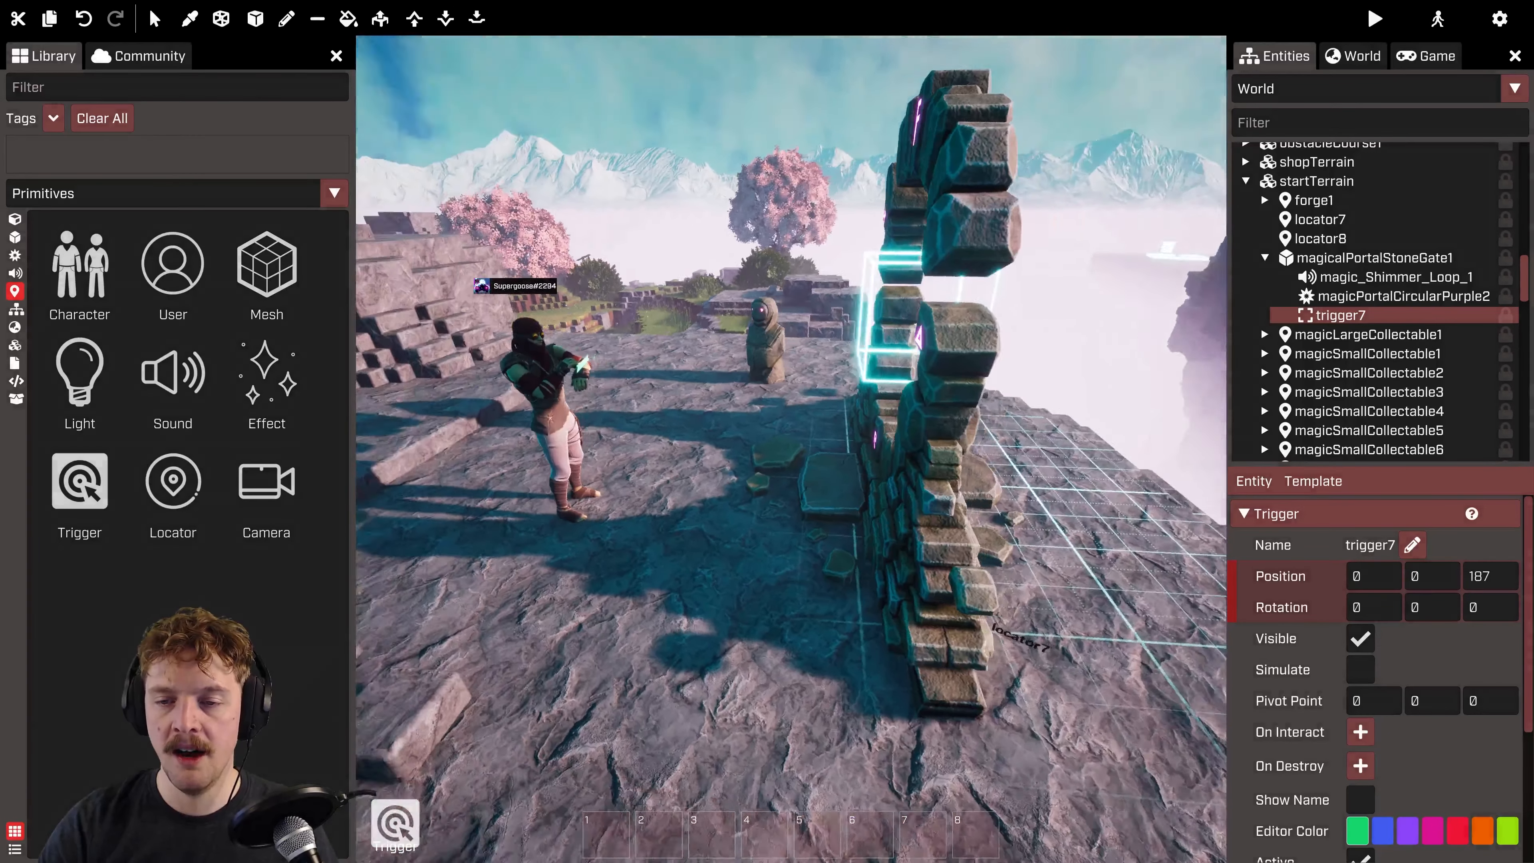
text(a)
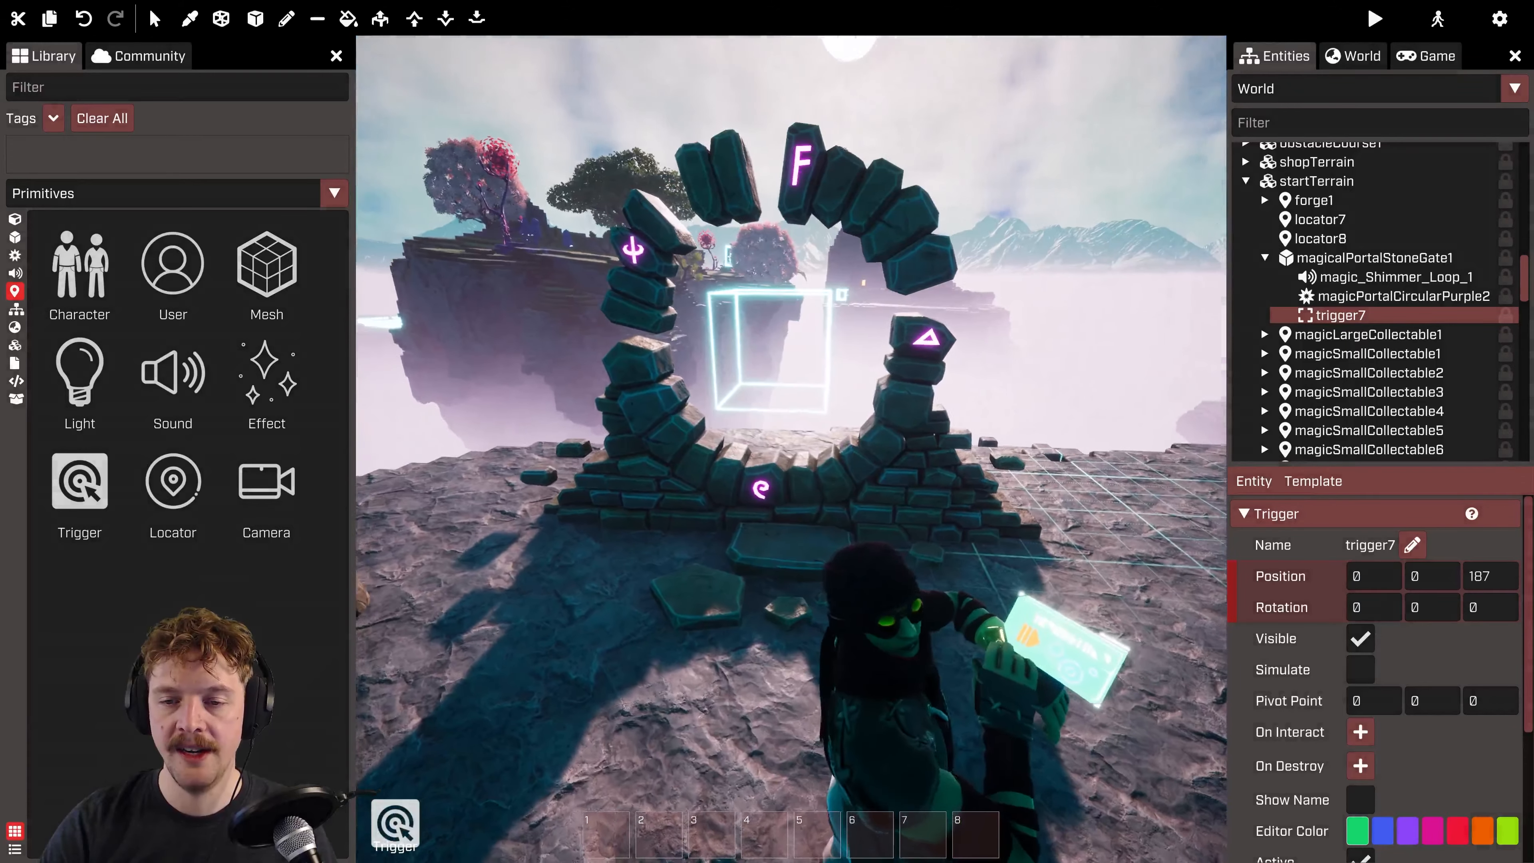
text(wsa)
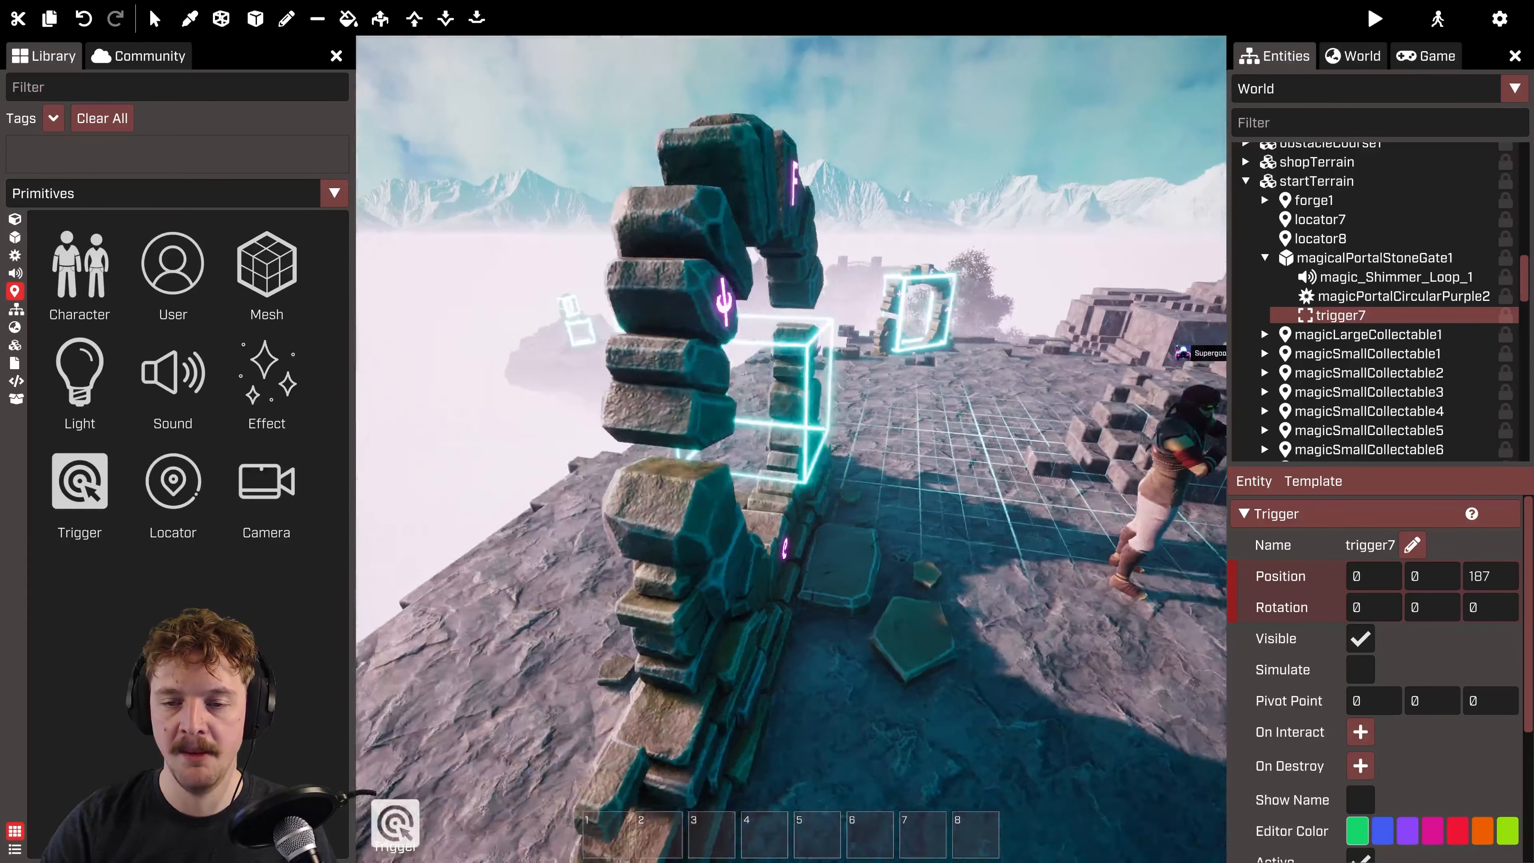
text(ad)
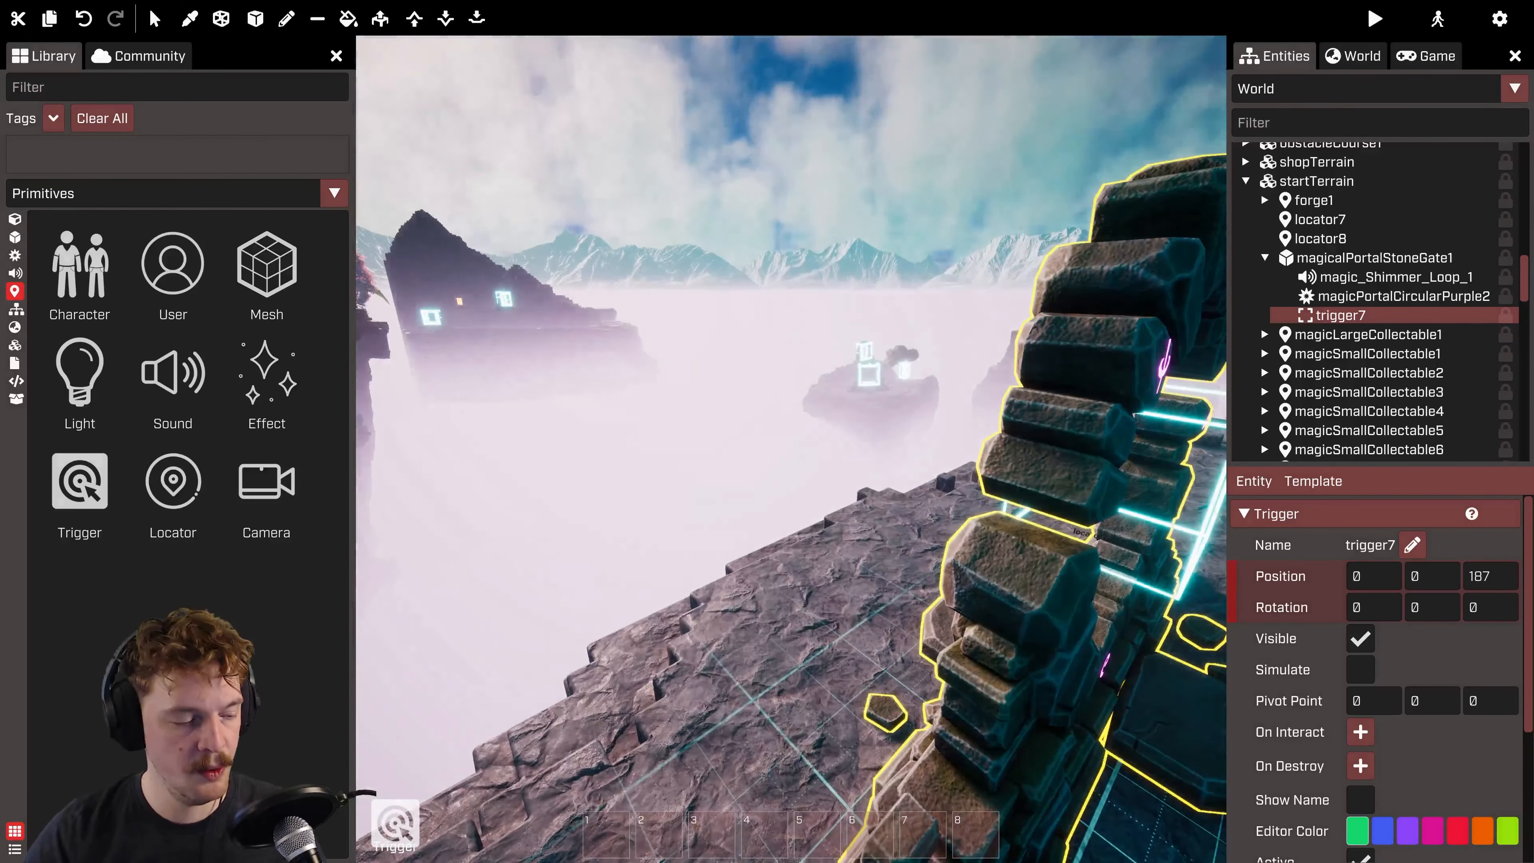
text(dw)
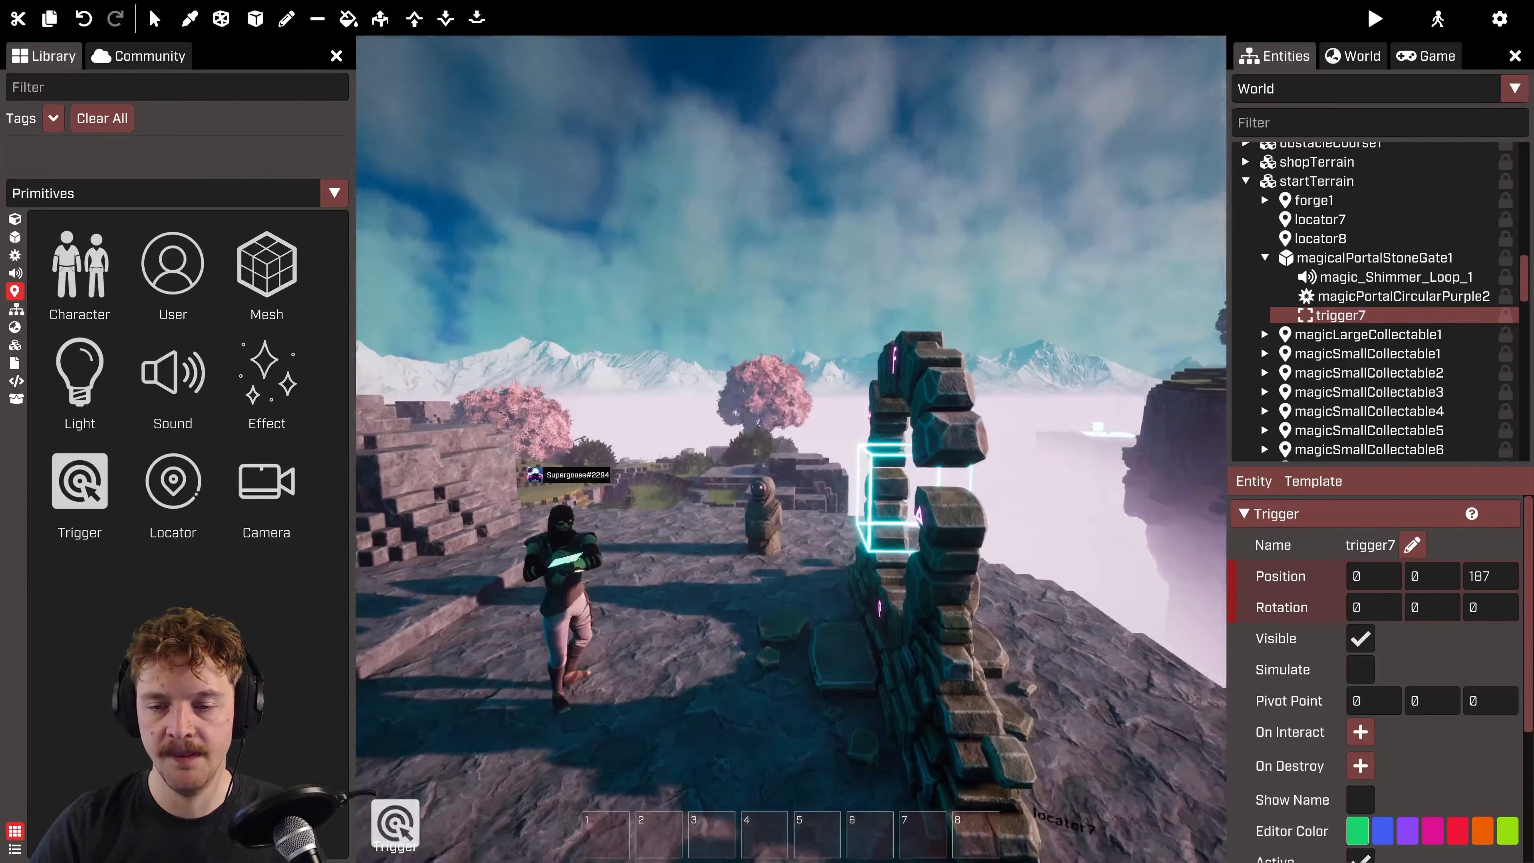
text(s)
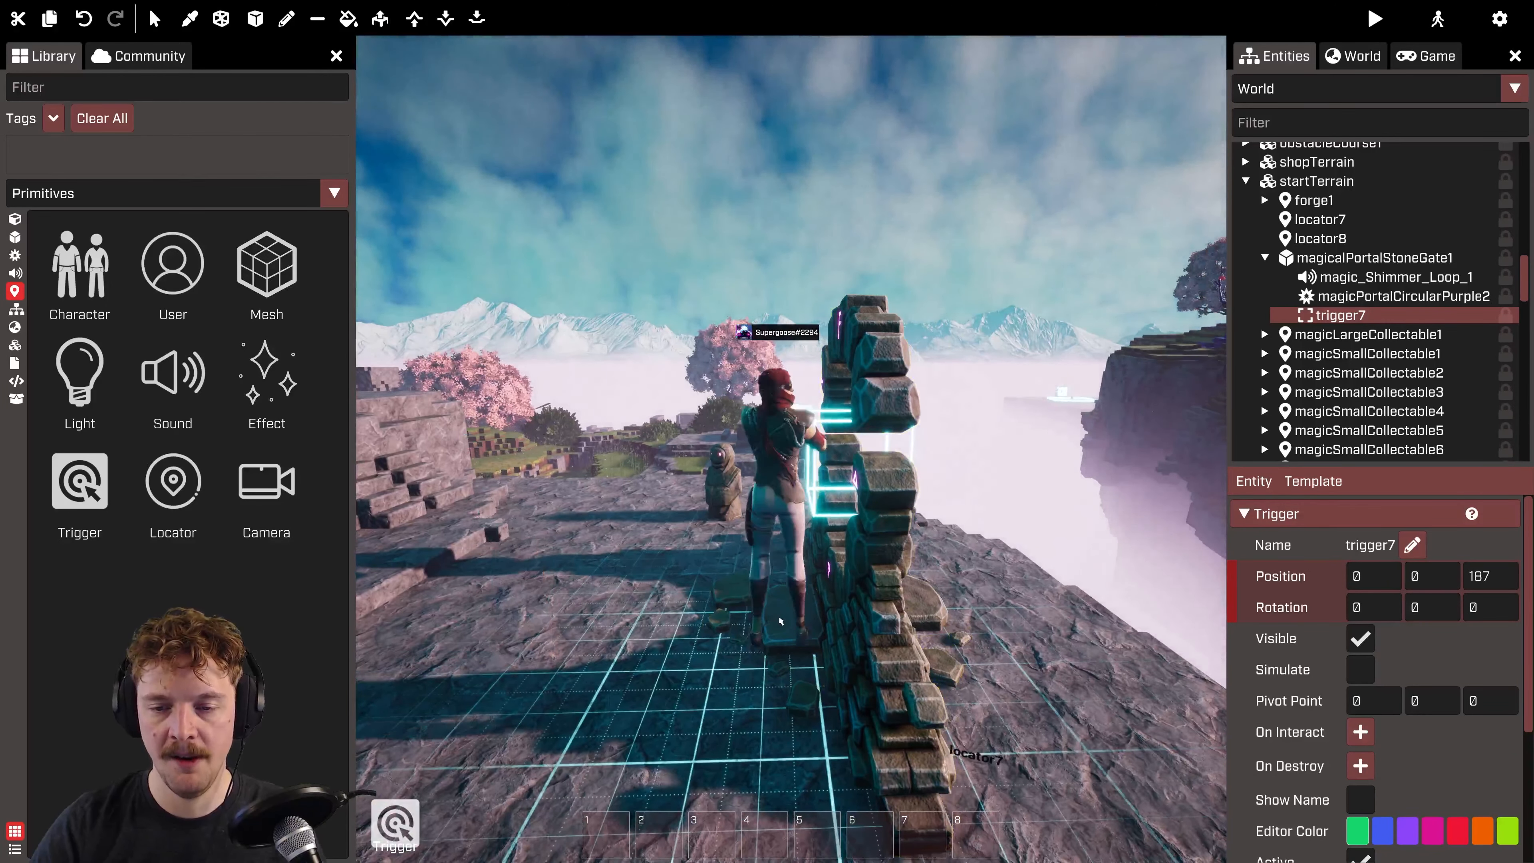
key(Tab)
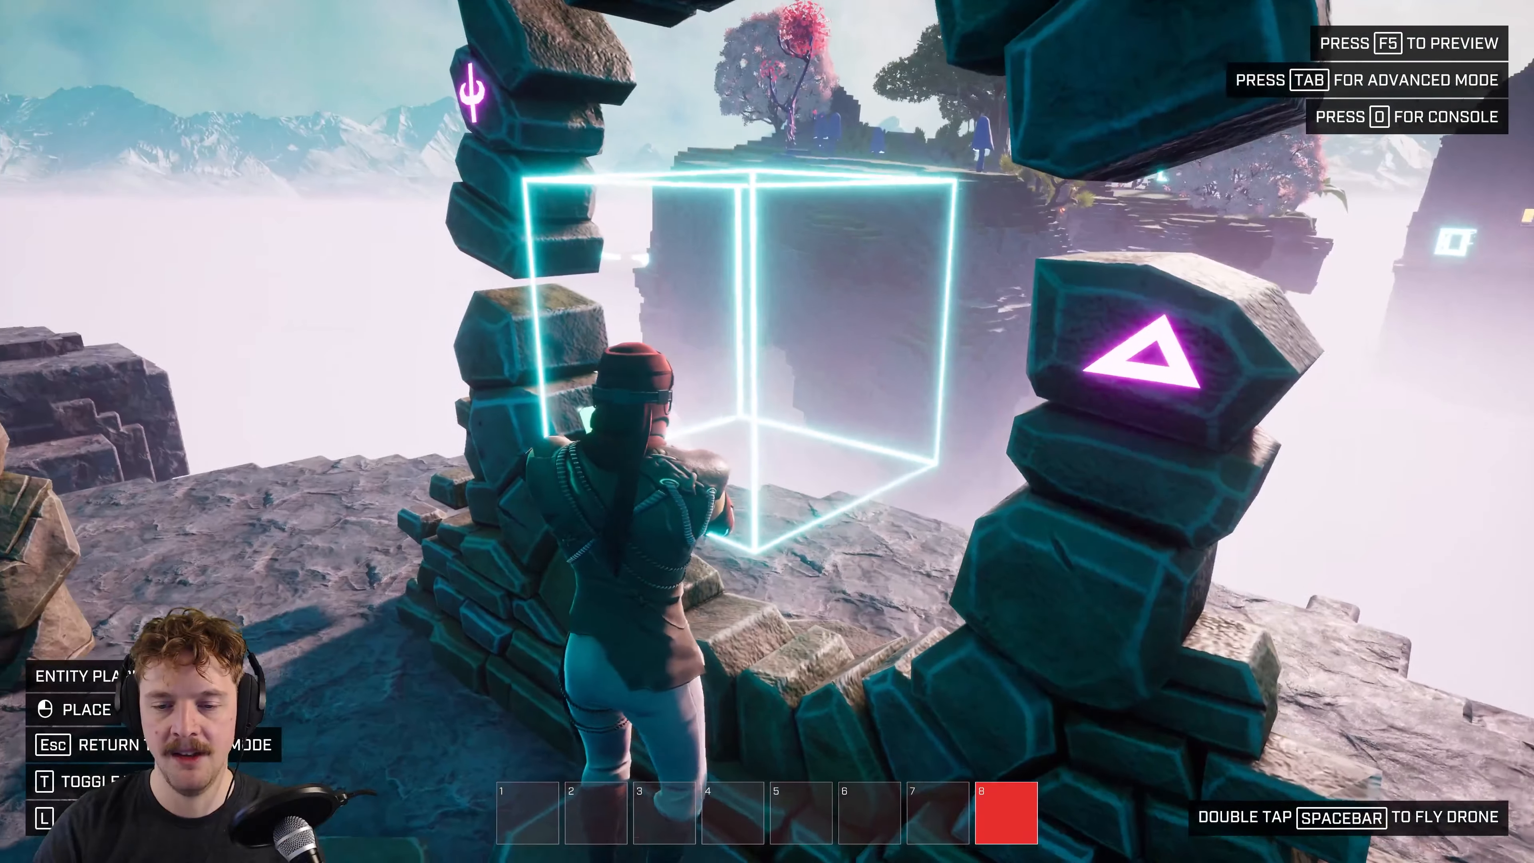
key(Tab)
key(s)
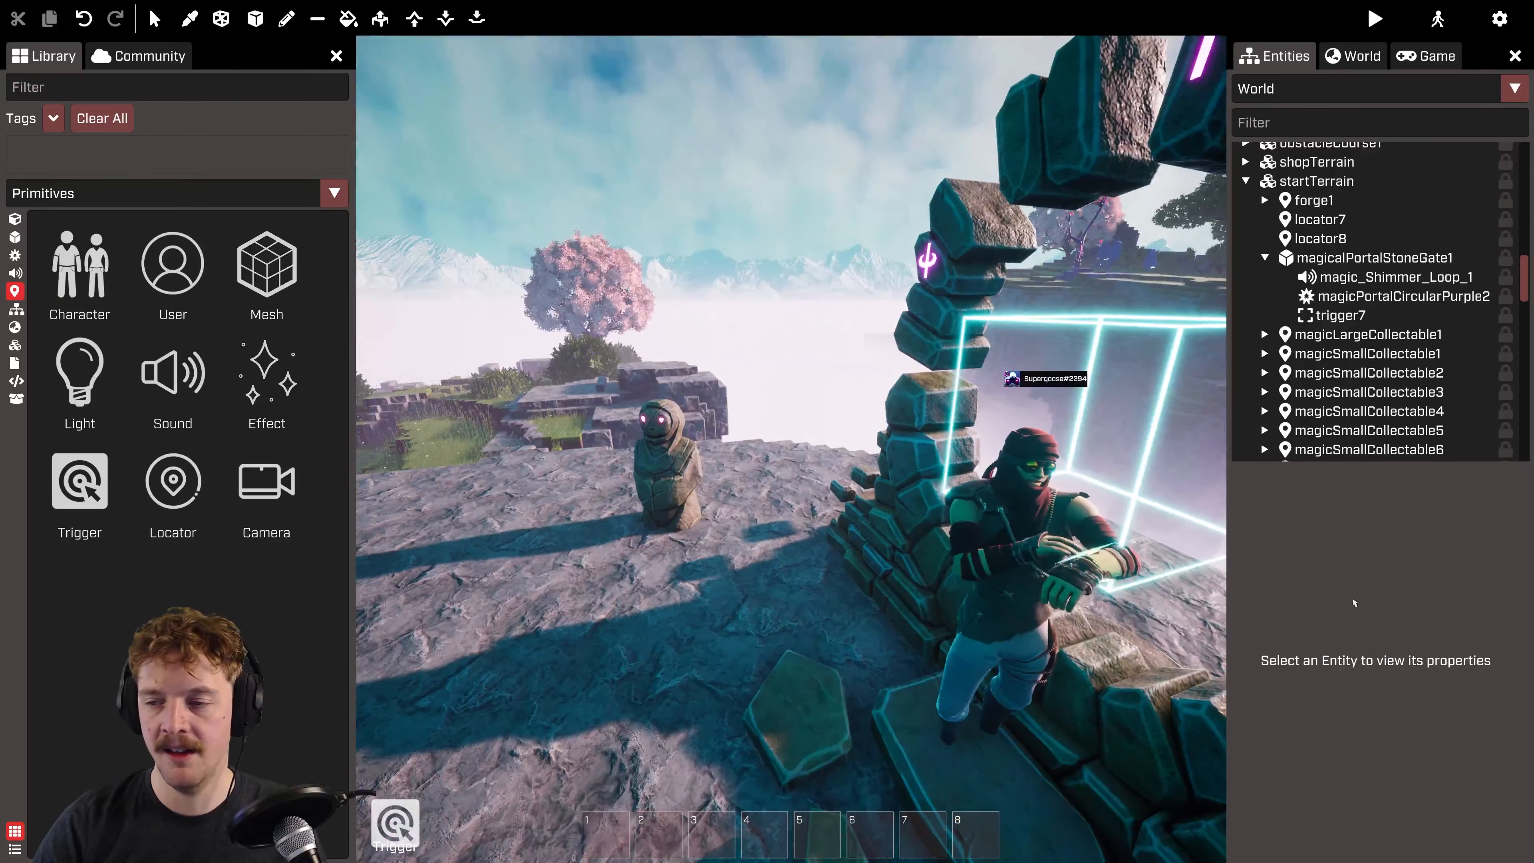
Step: Reselect the trigger nested under the stone gate and set its Y size to 50
key(Escape)
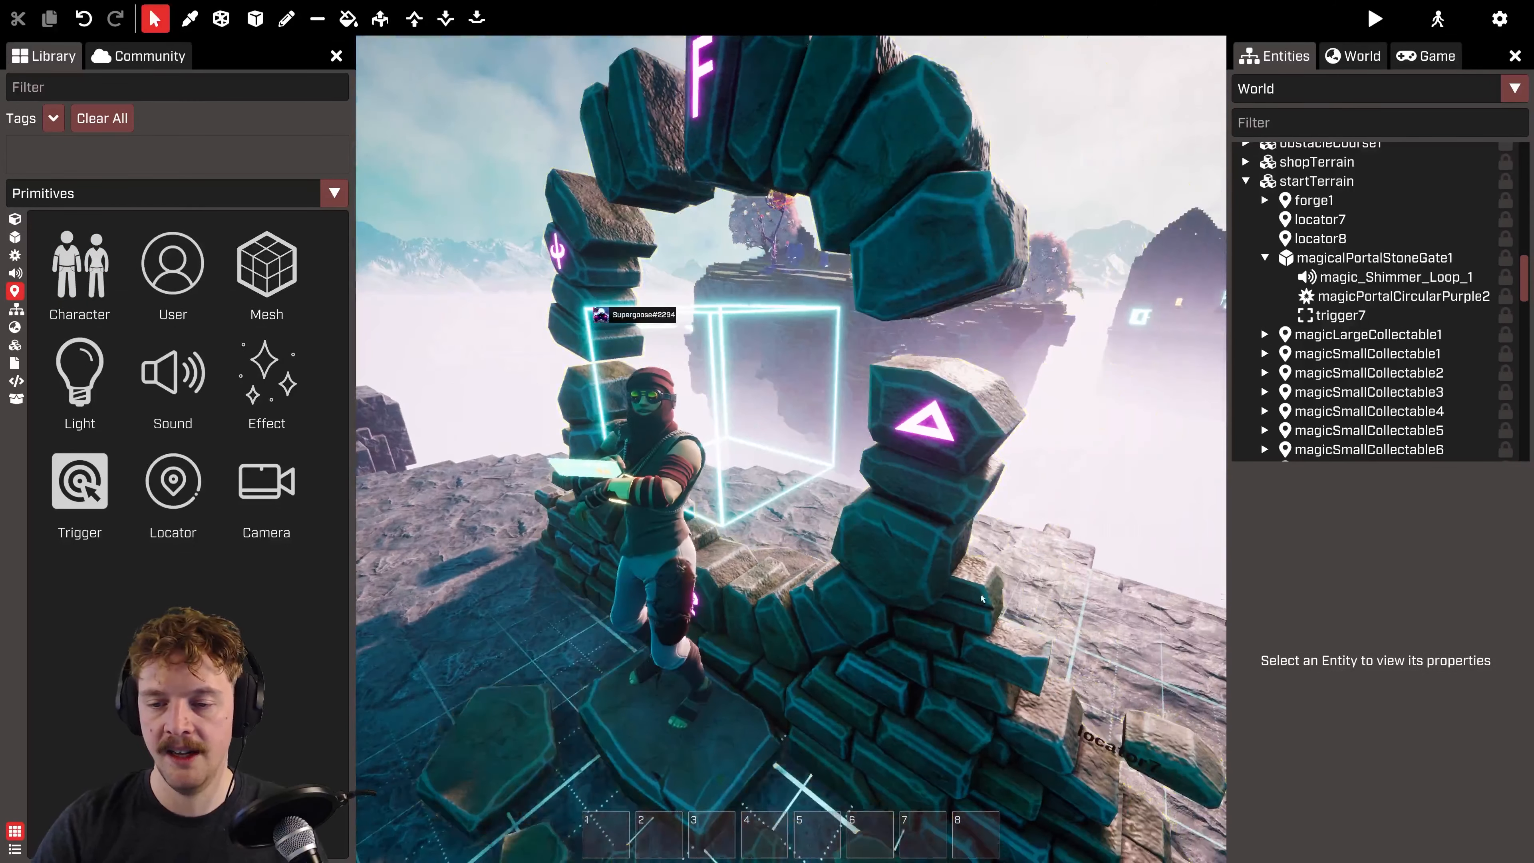
click(982, 598)
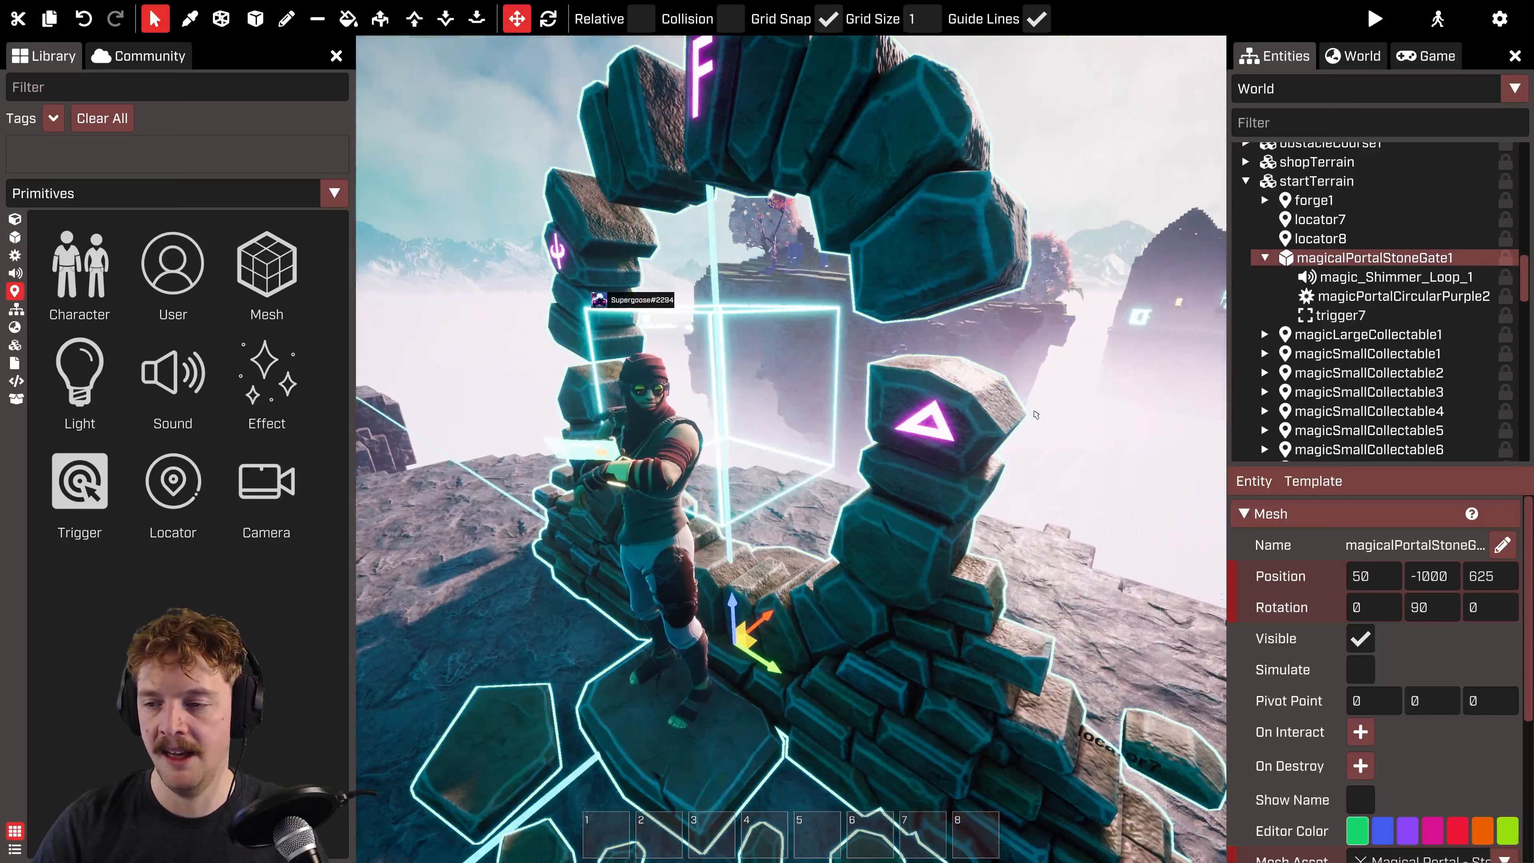
click(1376, 319)
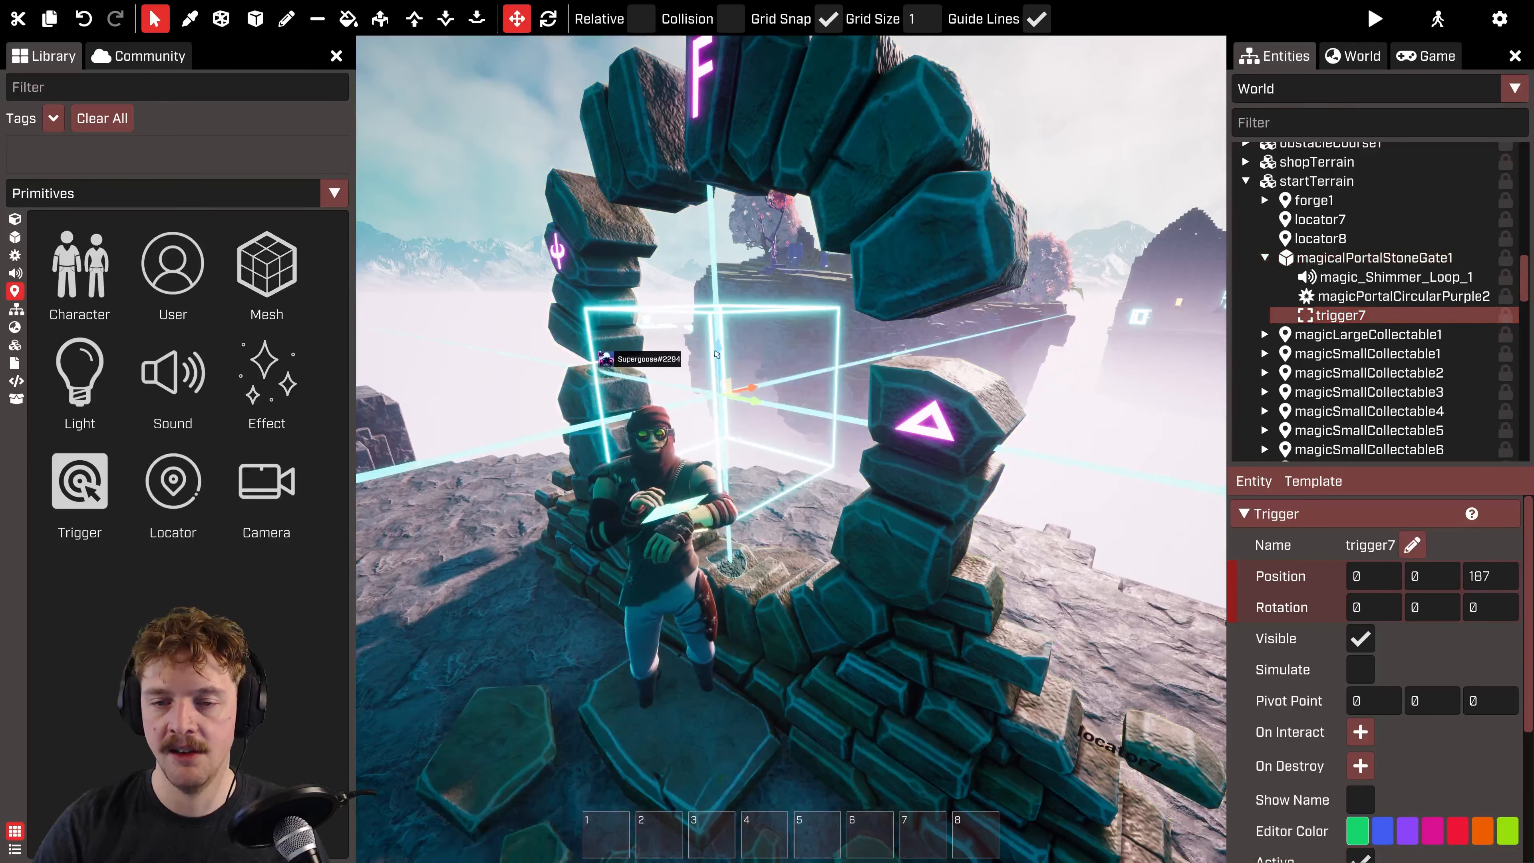
scroll(1448, 735, down, 3)
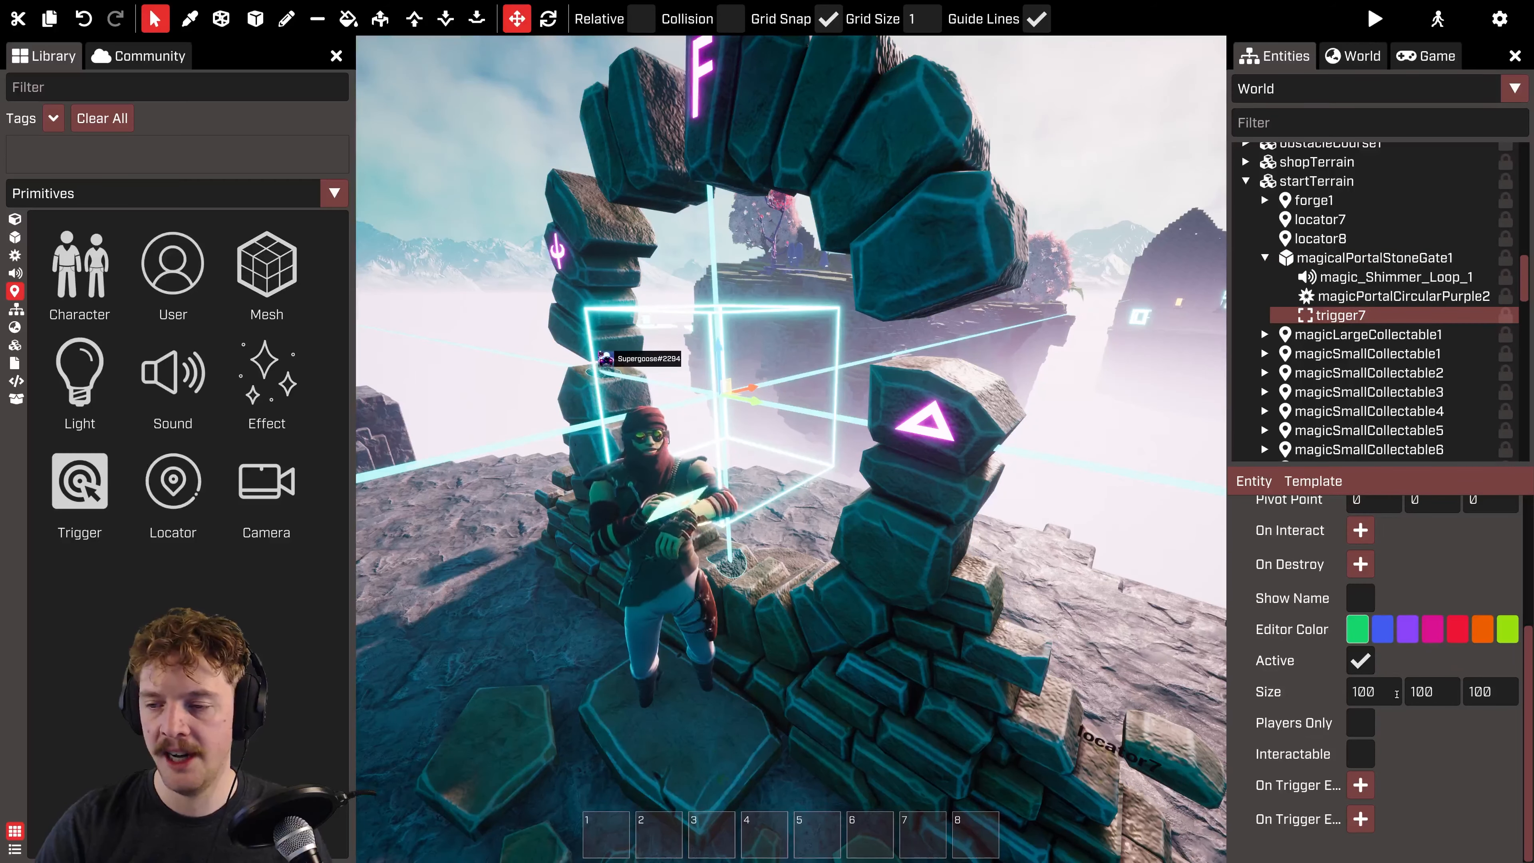
drag(1108, 528, 1209, 398)
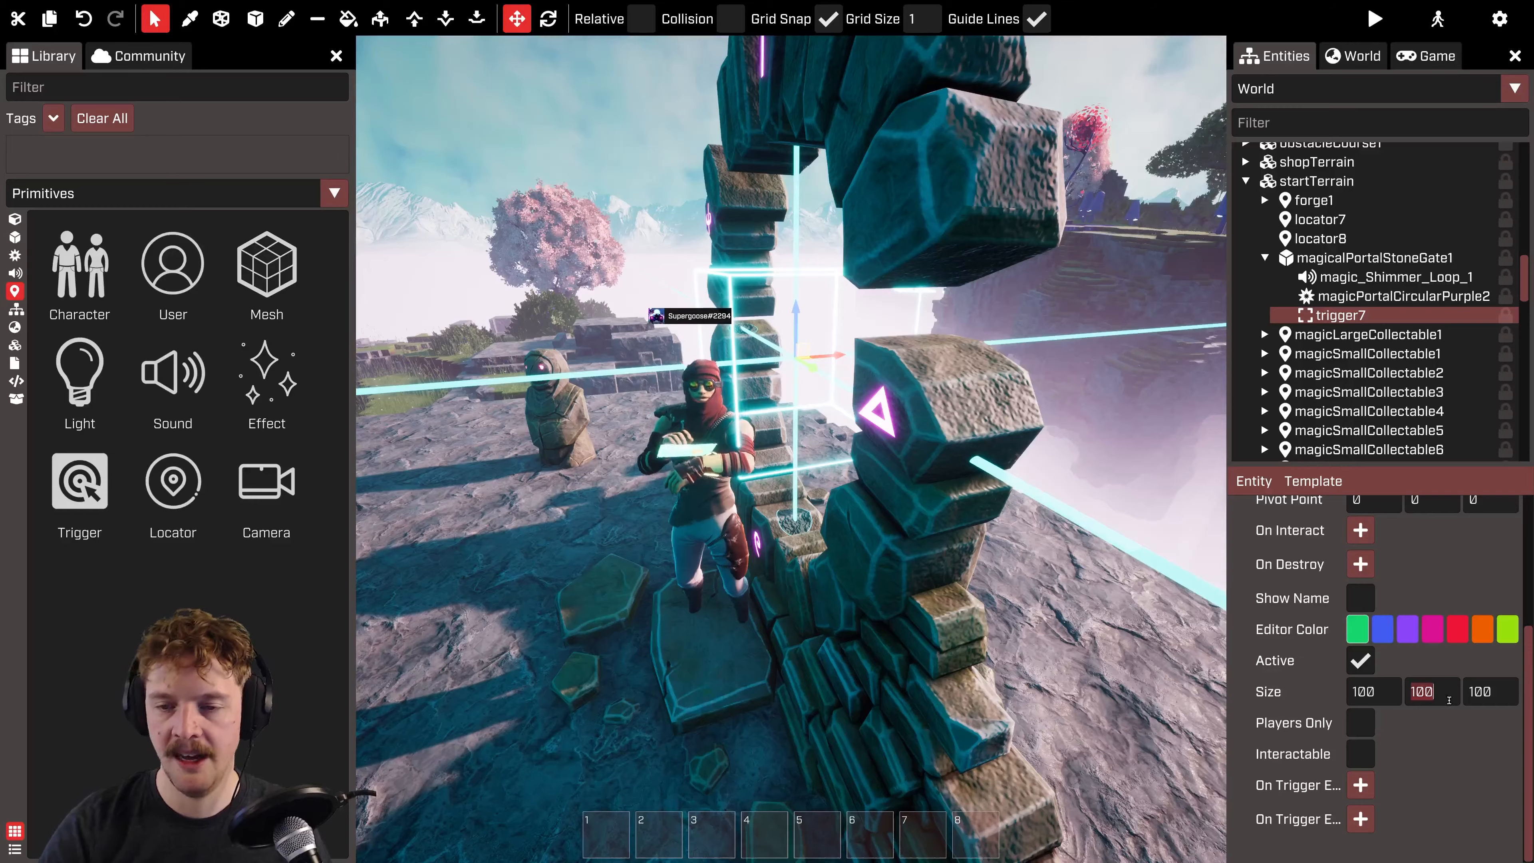
text(50)
Step: Enlarge the trigger to fill the gate's opening by setting its X size and Z size to 200
drag(997, 605, 1117, 562)
drag(838, 275, 942, 241)
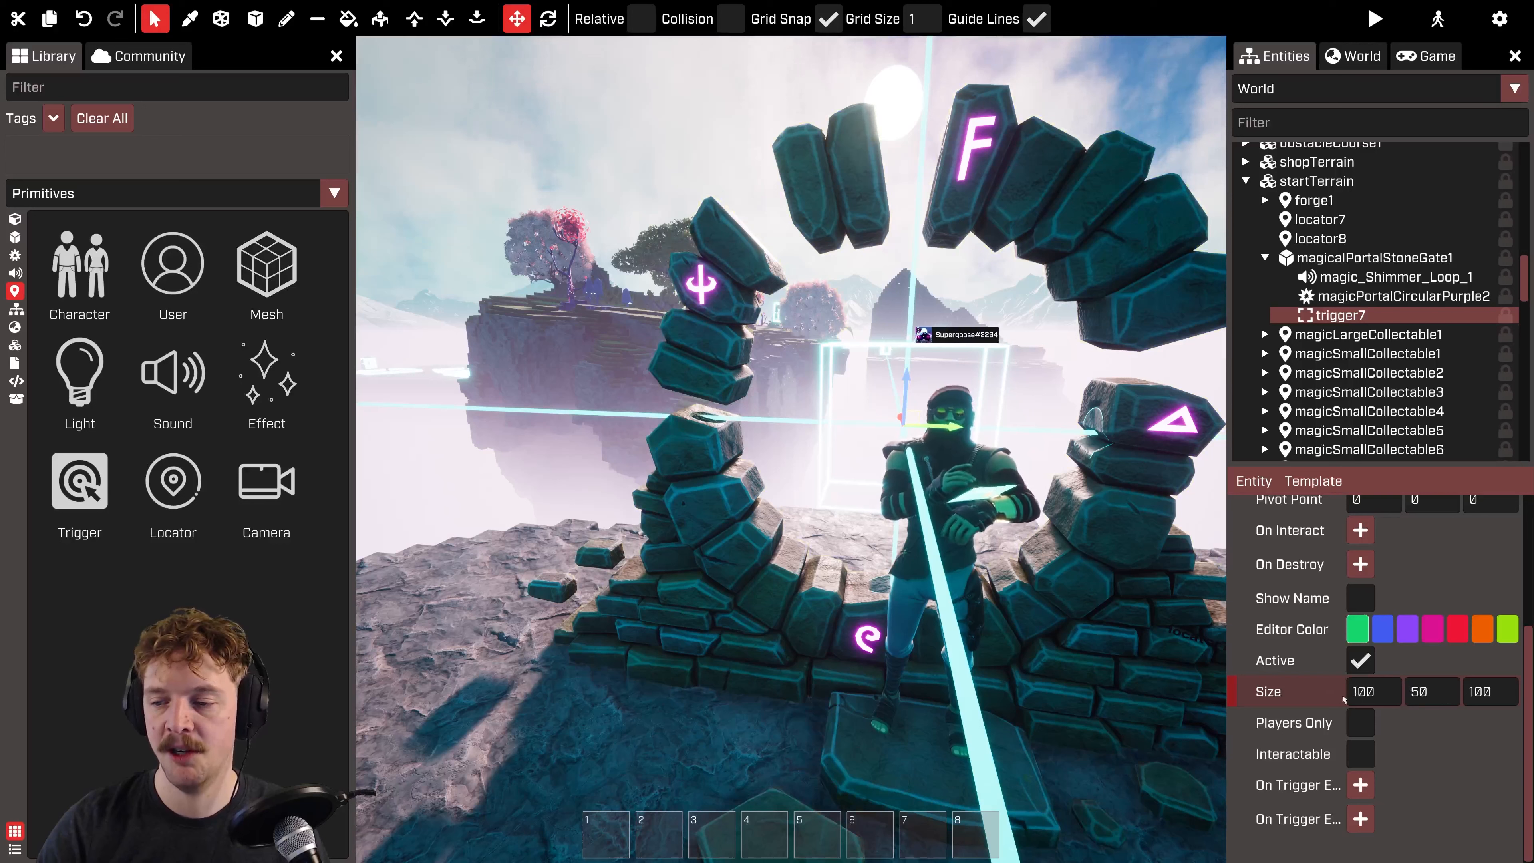
text(150)
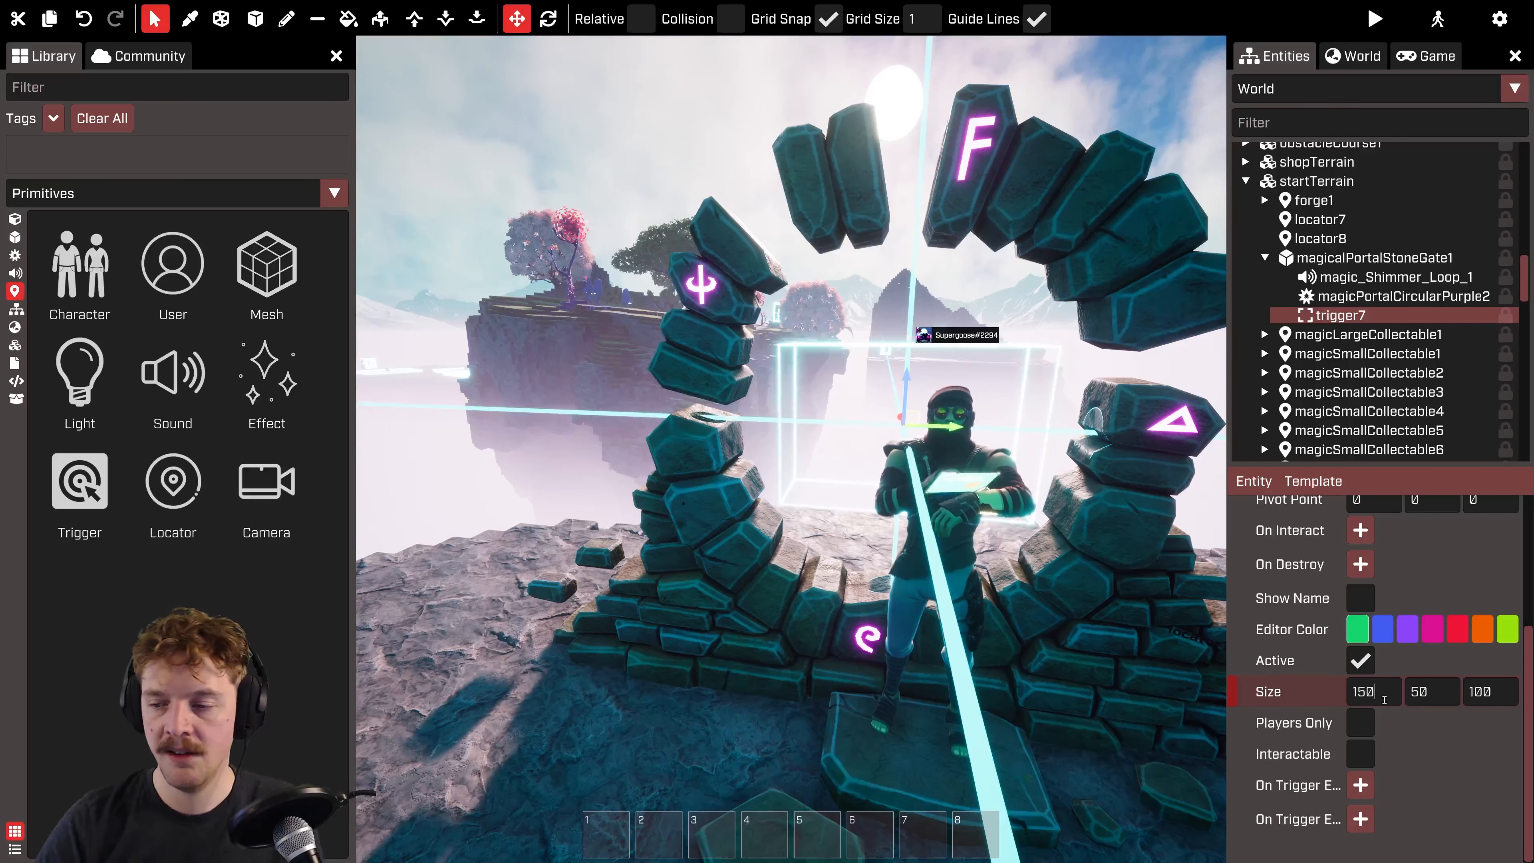
key(Right)
key(BackSpace)
key(BackSpace)
text(20)
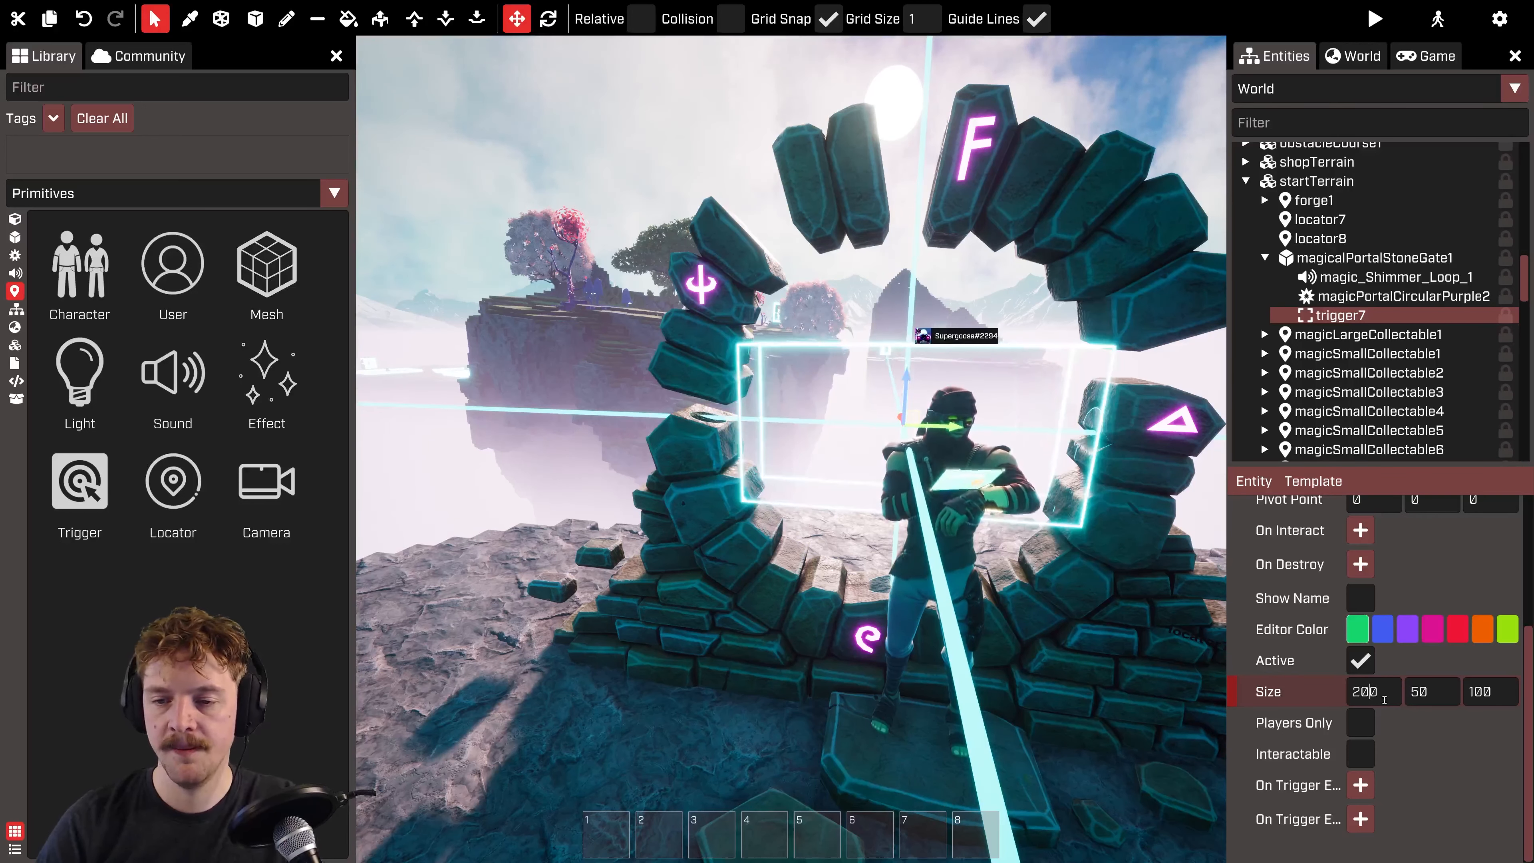
key(Tab)
text(200)
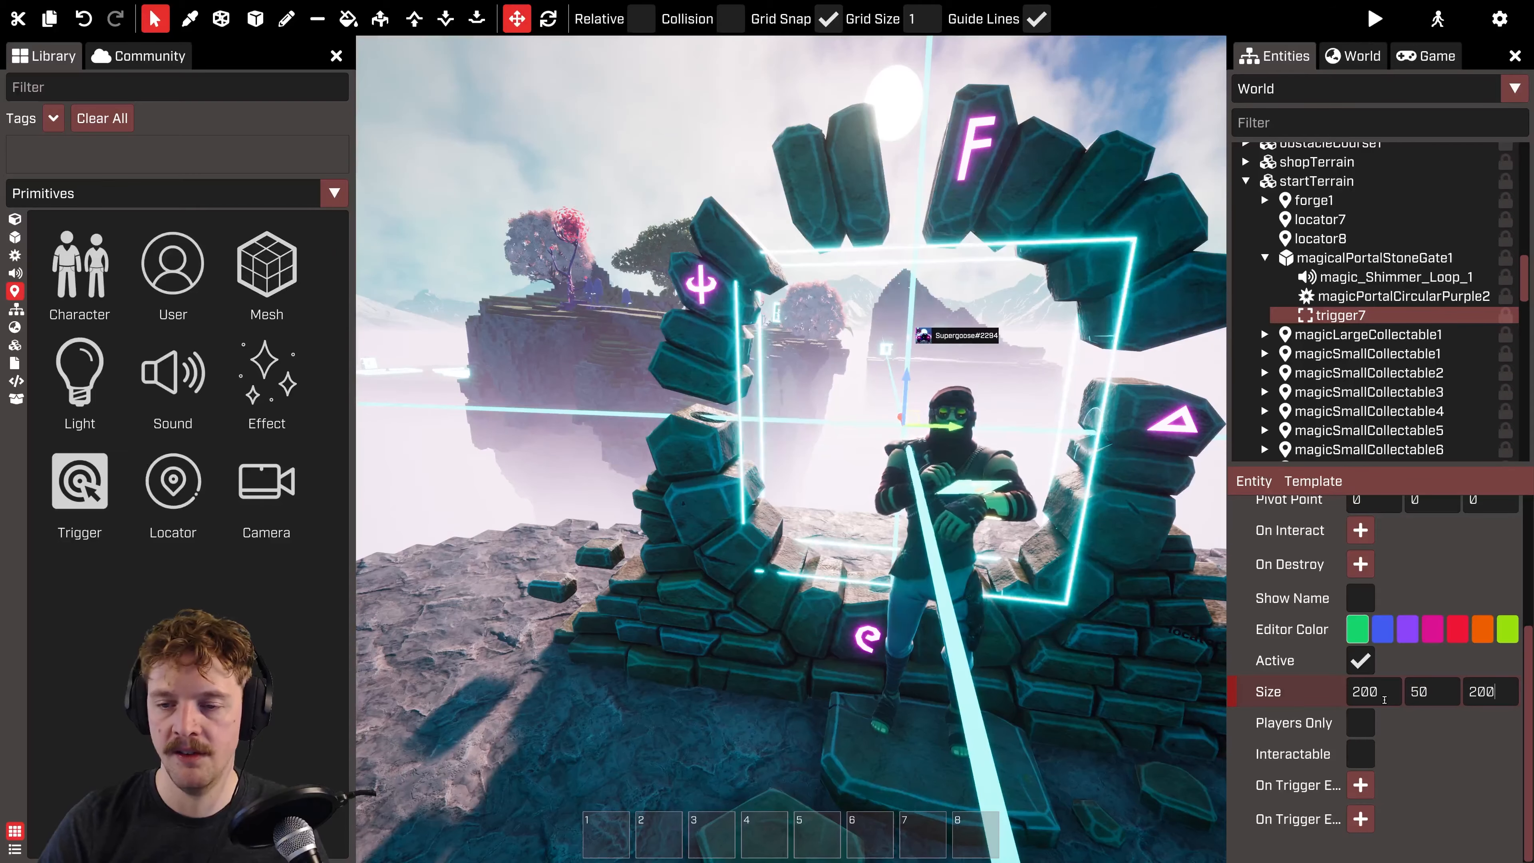
Step: Check the resized trigger against the stone gate from different angles and review the trigger's event properties
text(d)
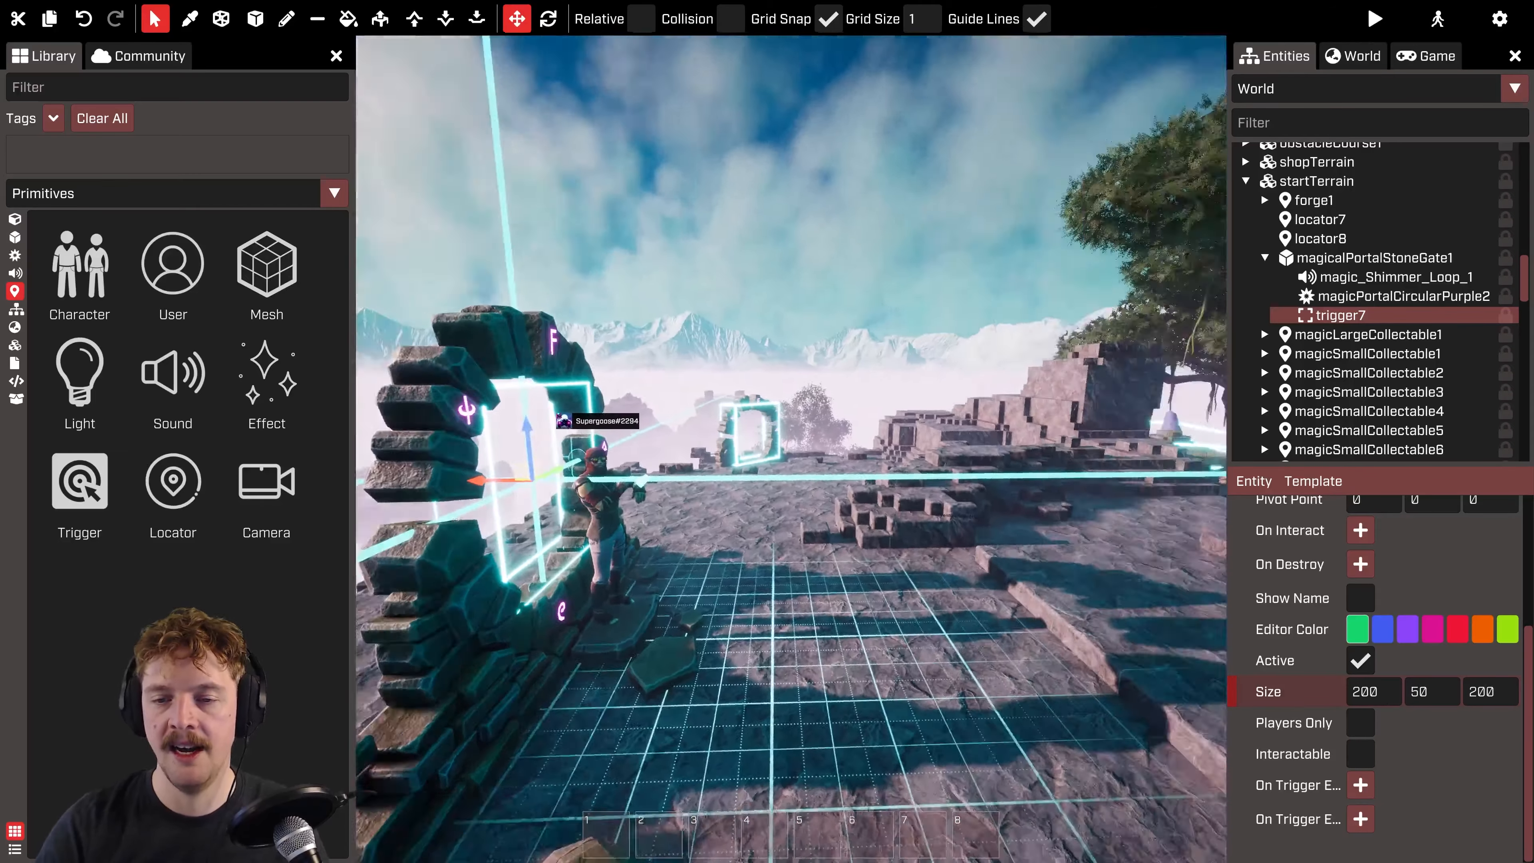
text(ds)
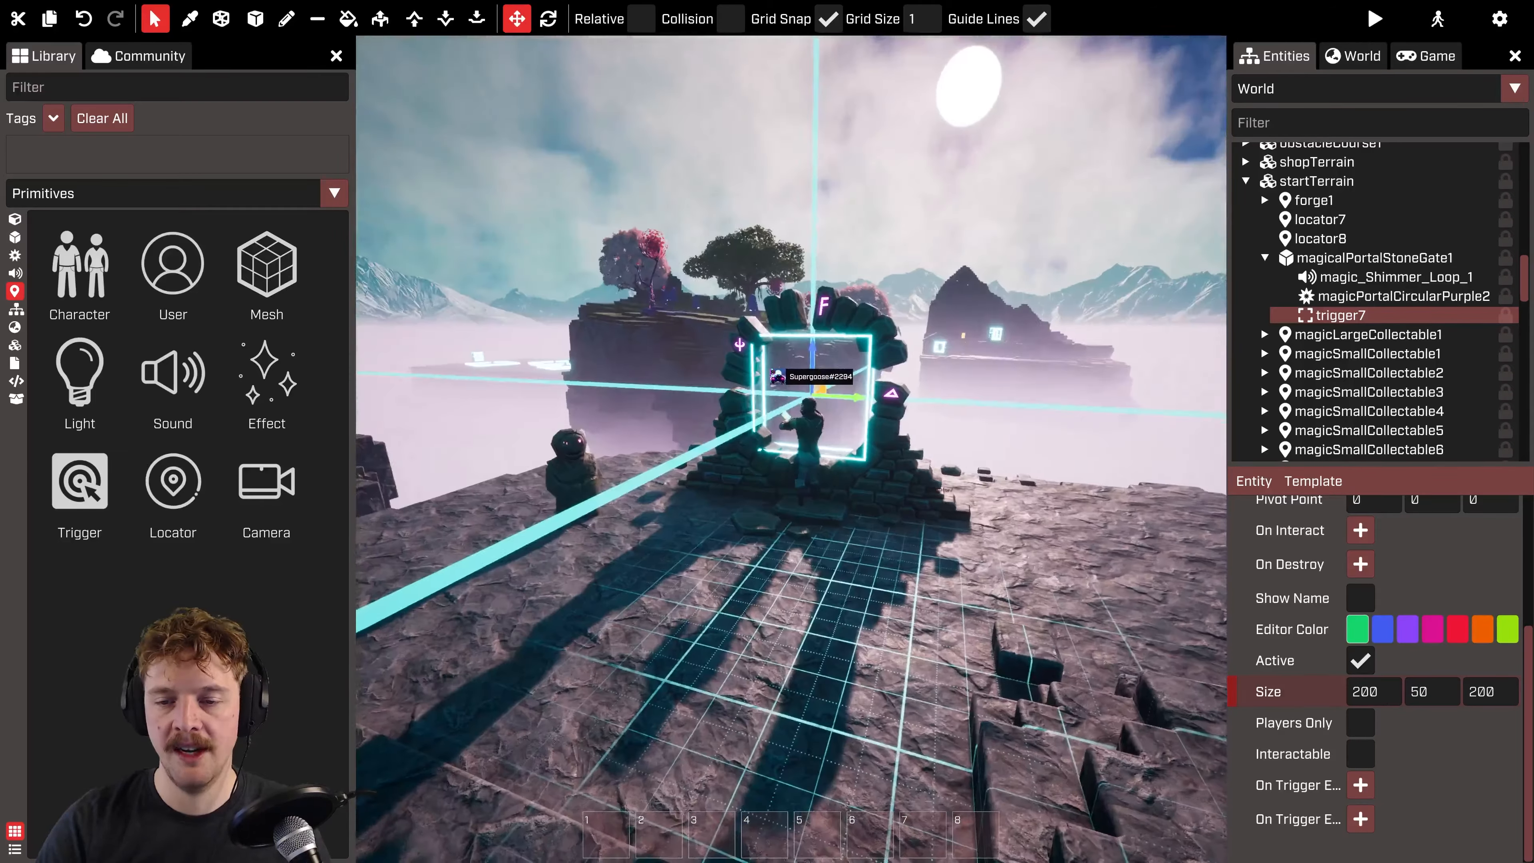
text(w)
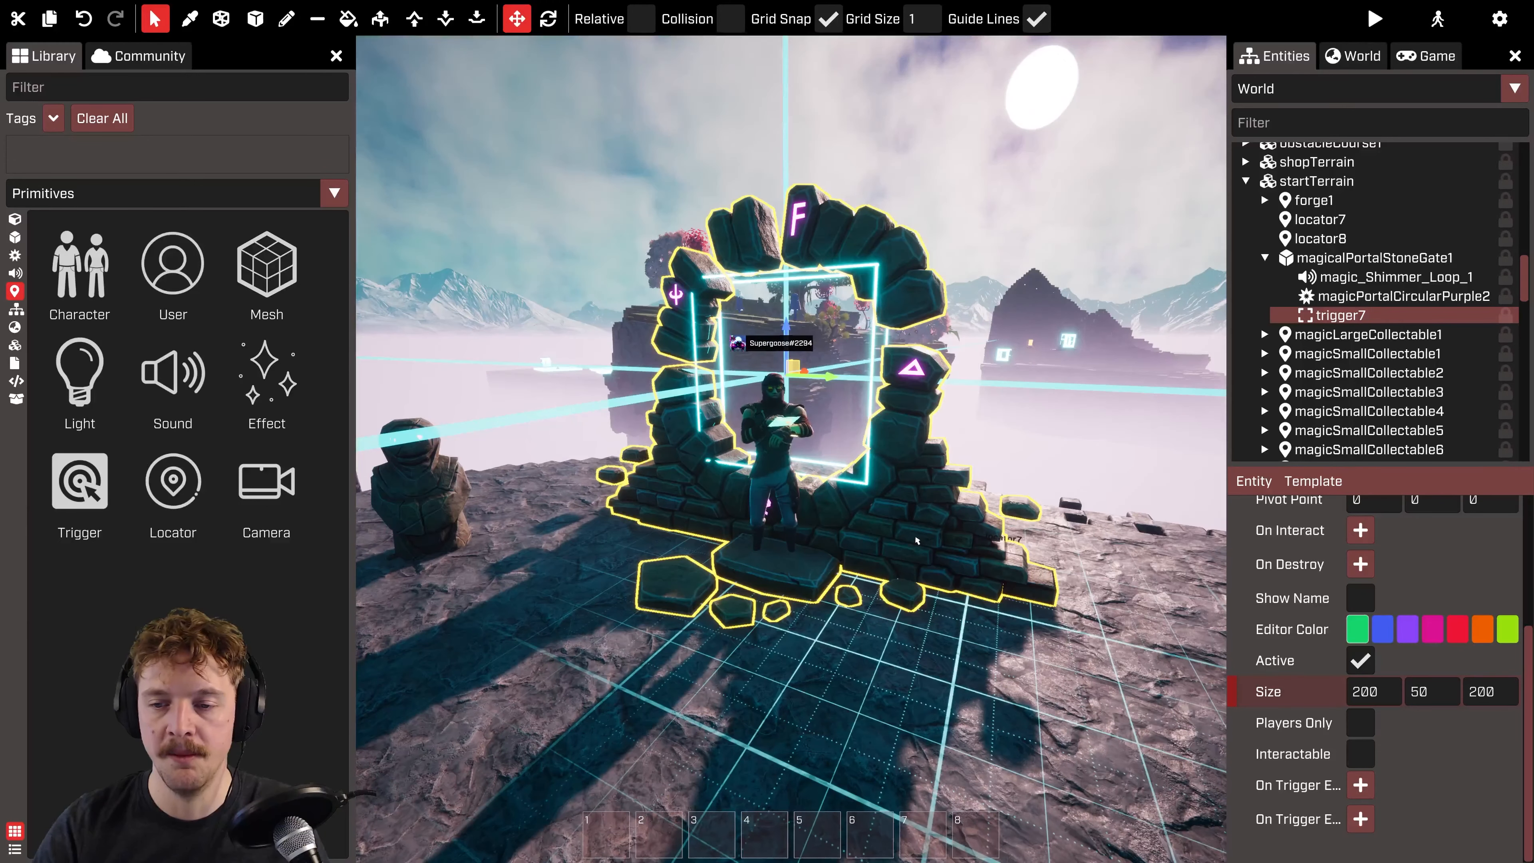
click(920, 541)
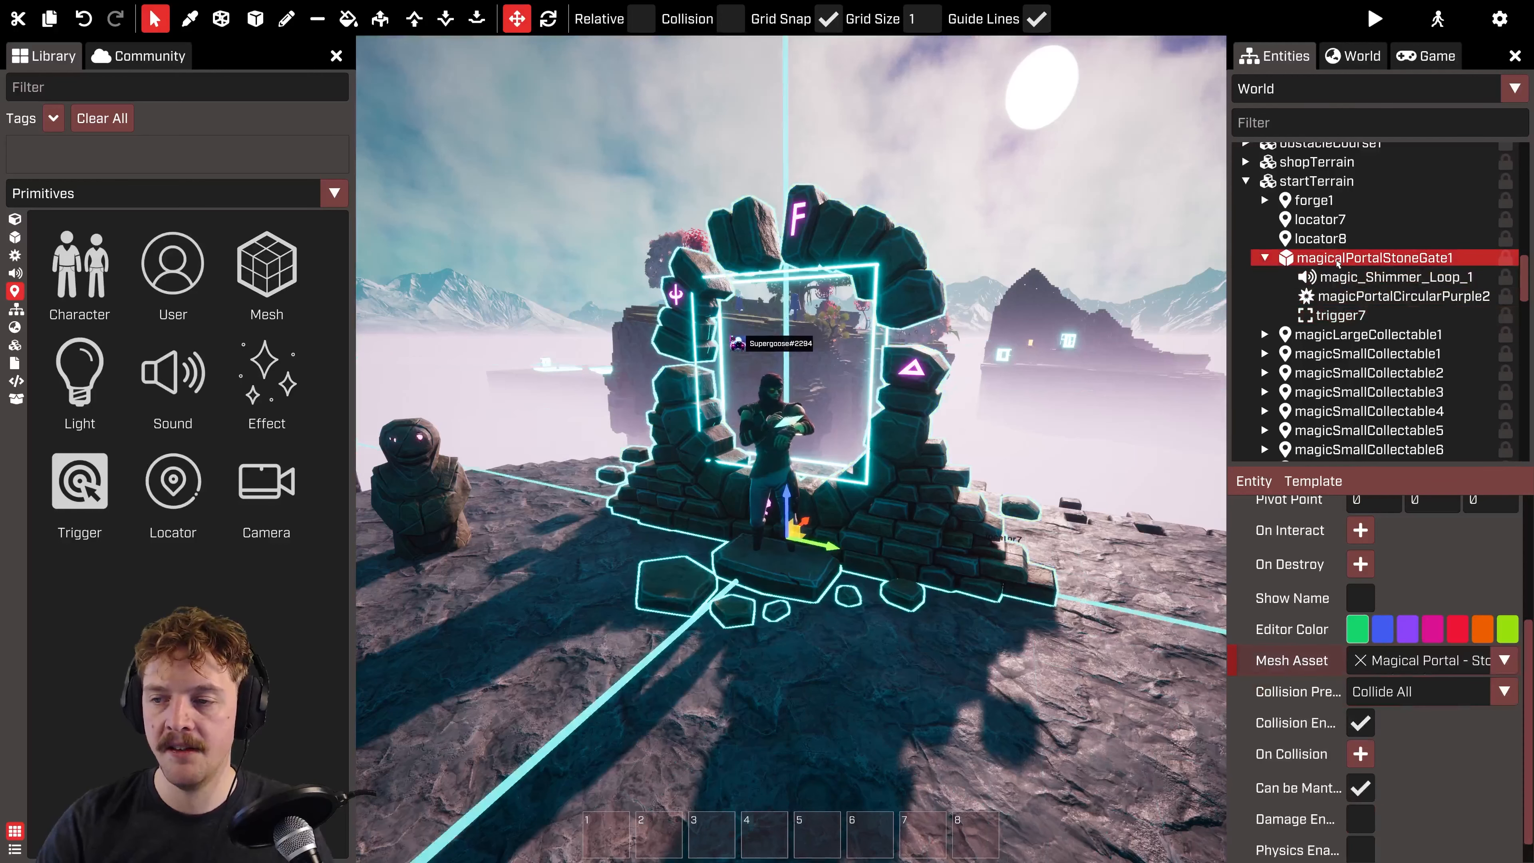
click(1332, 314)
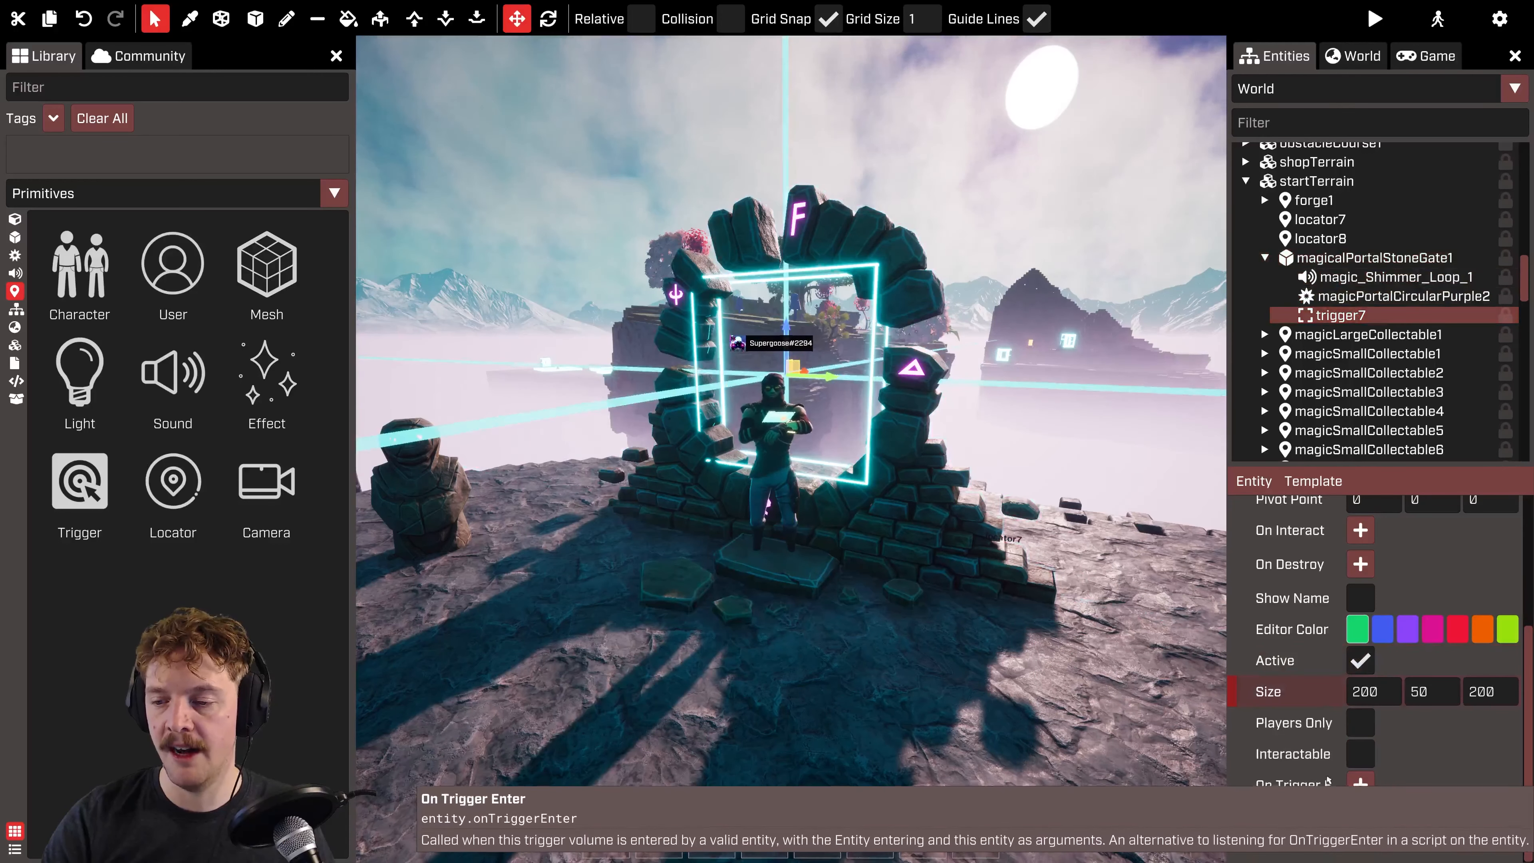
click(1361, 754)
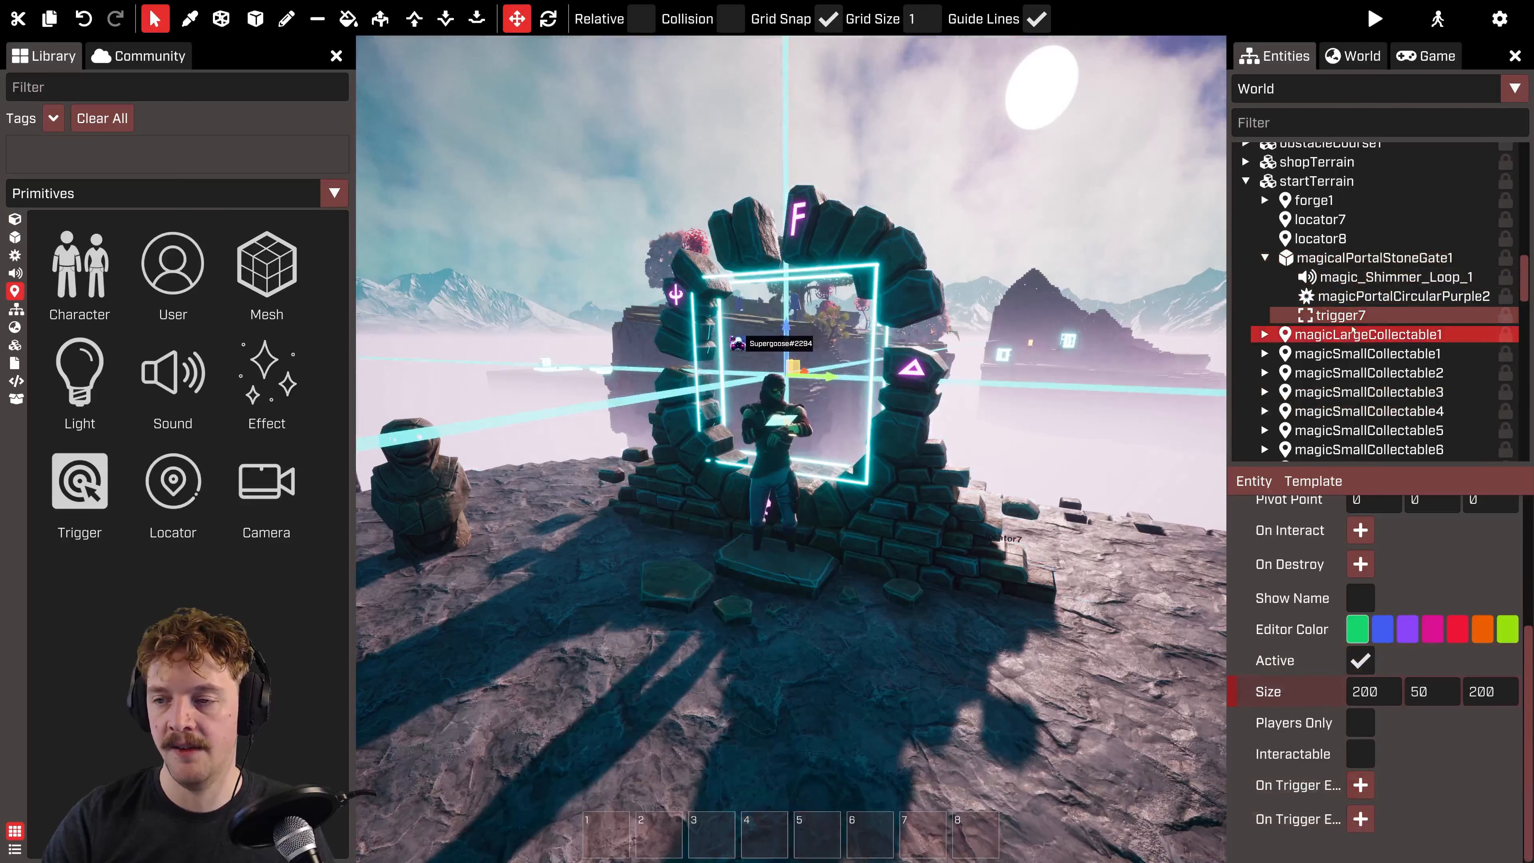
Step: Add a new script named teleportScript to the stone gate mesh
click(1286, 257)
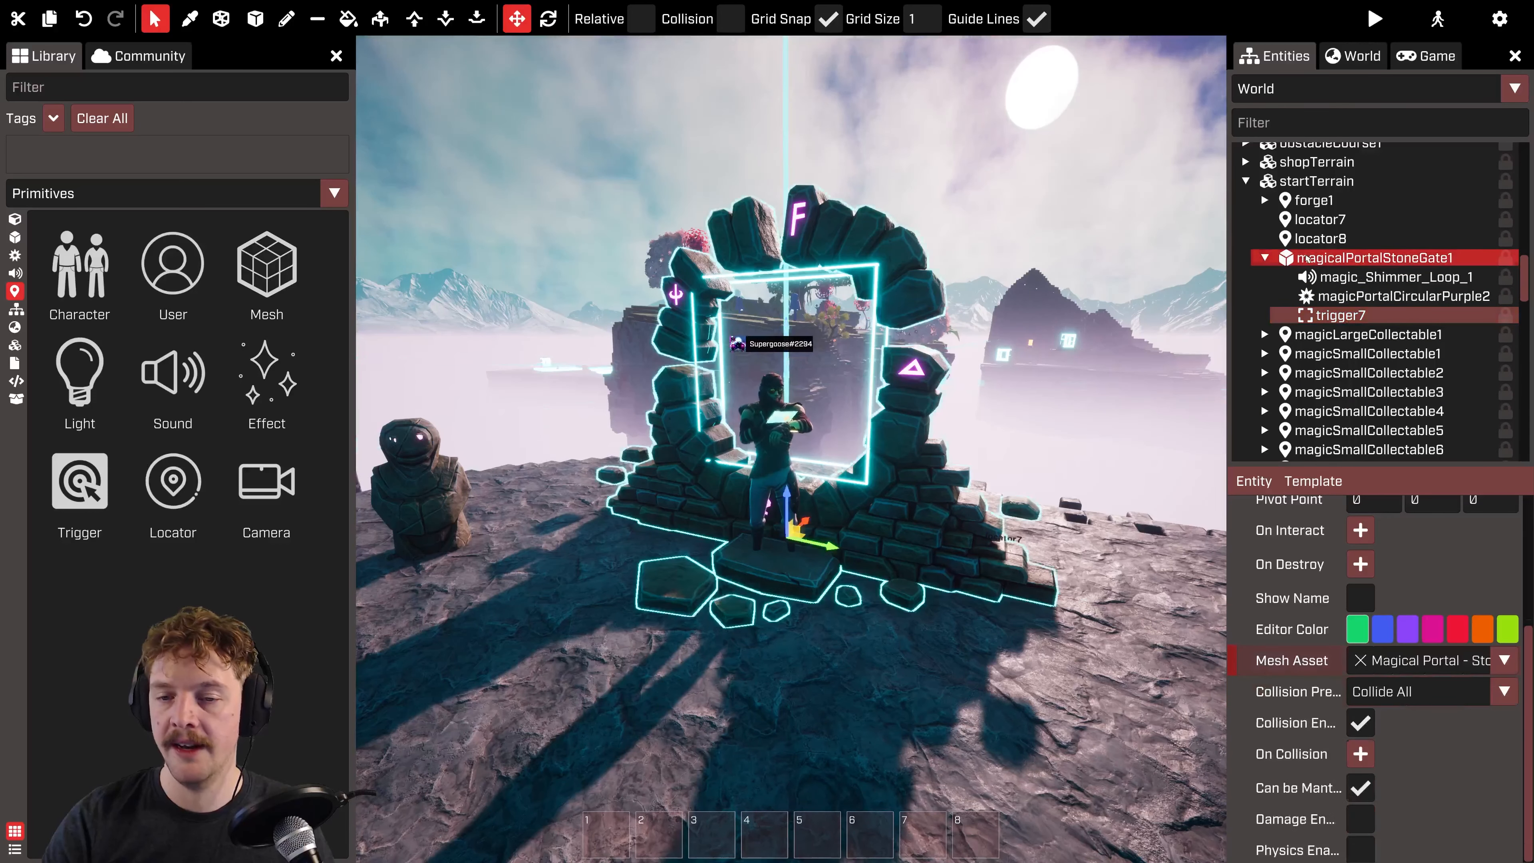
click(1261, 488)
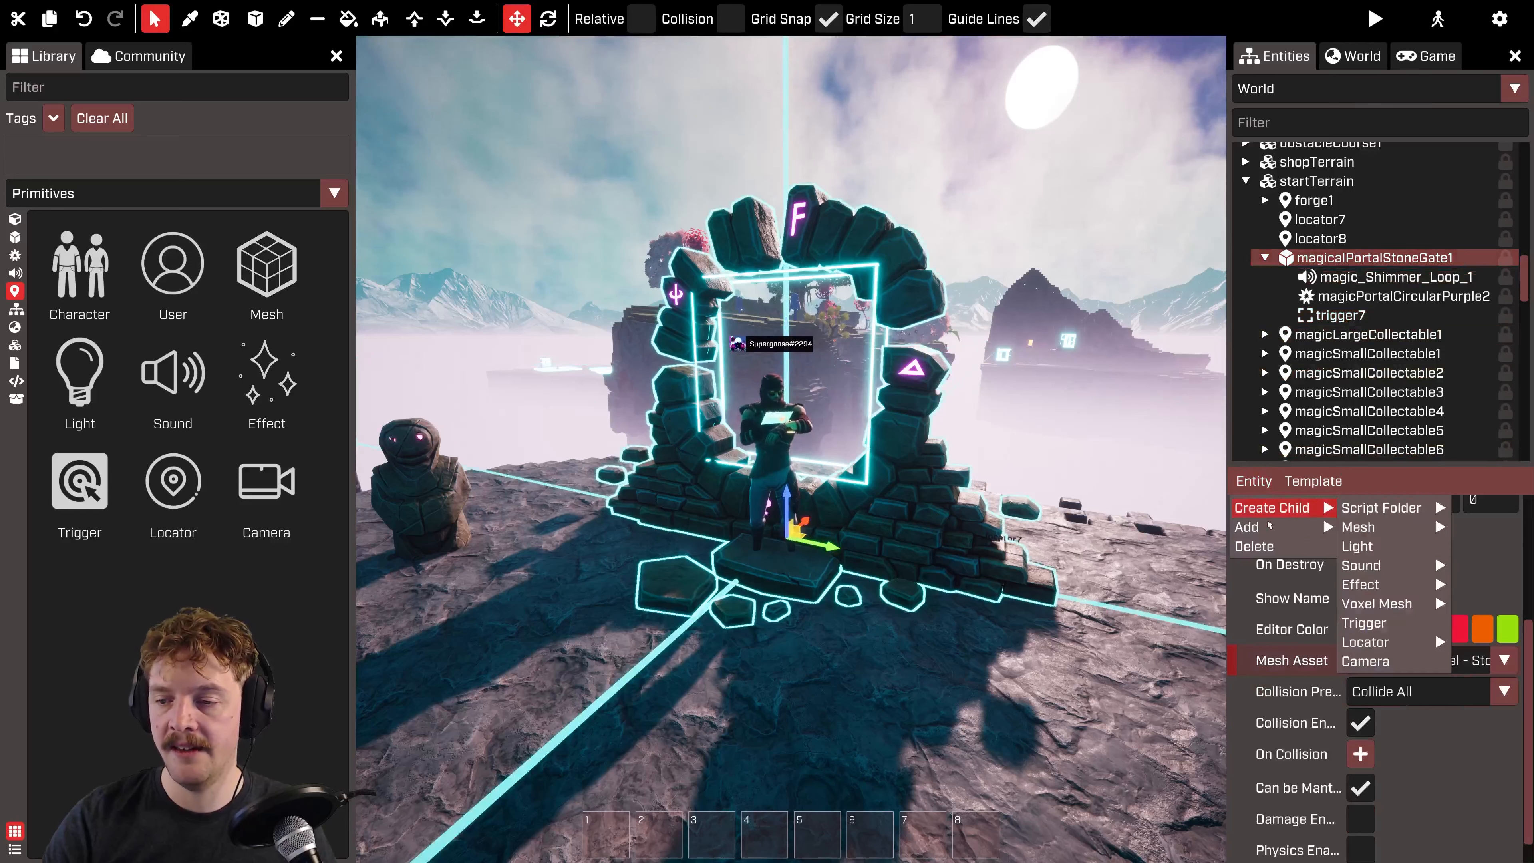
mouse_move(1274, 532)
mouse_move(1362, 528)
click(1287, 531)
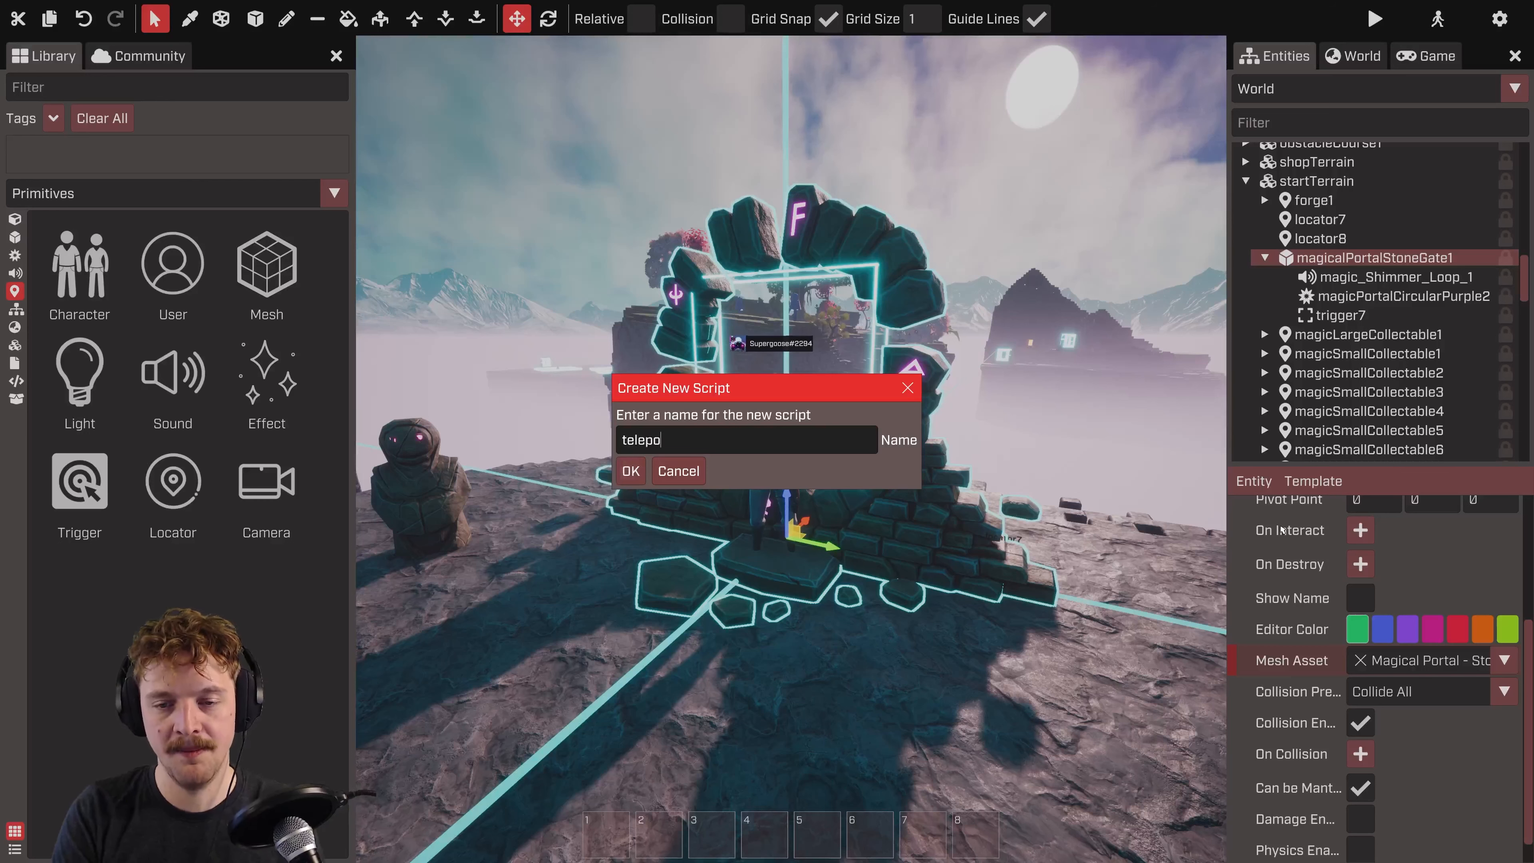
key(Return)
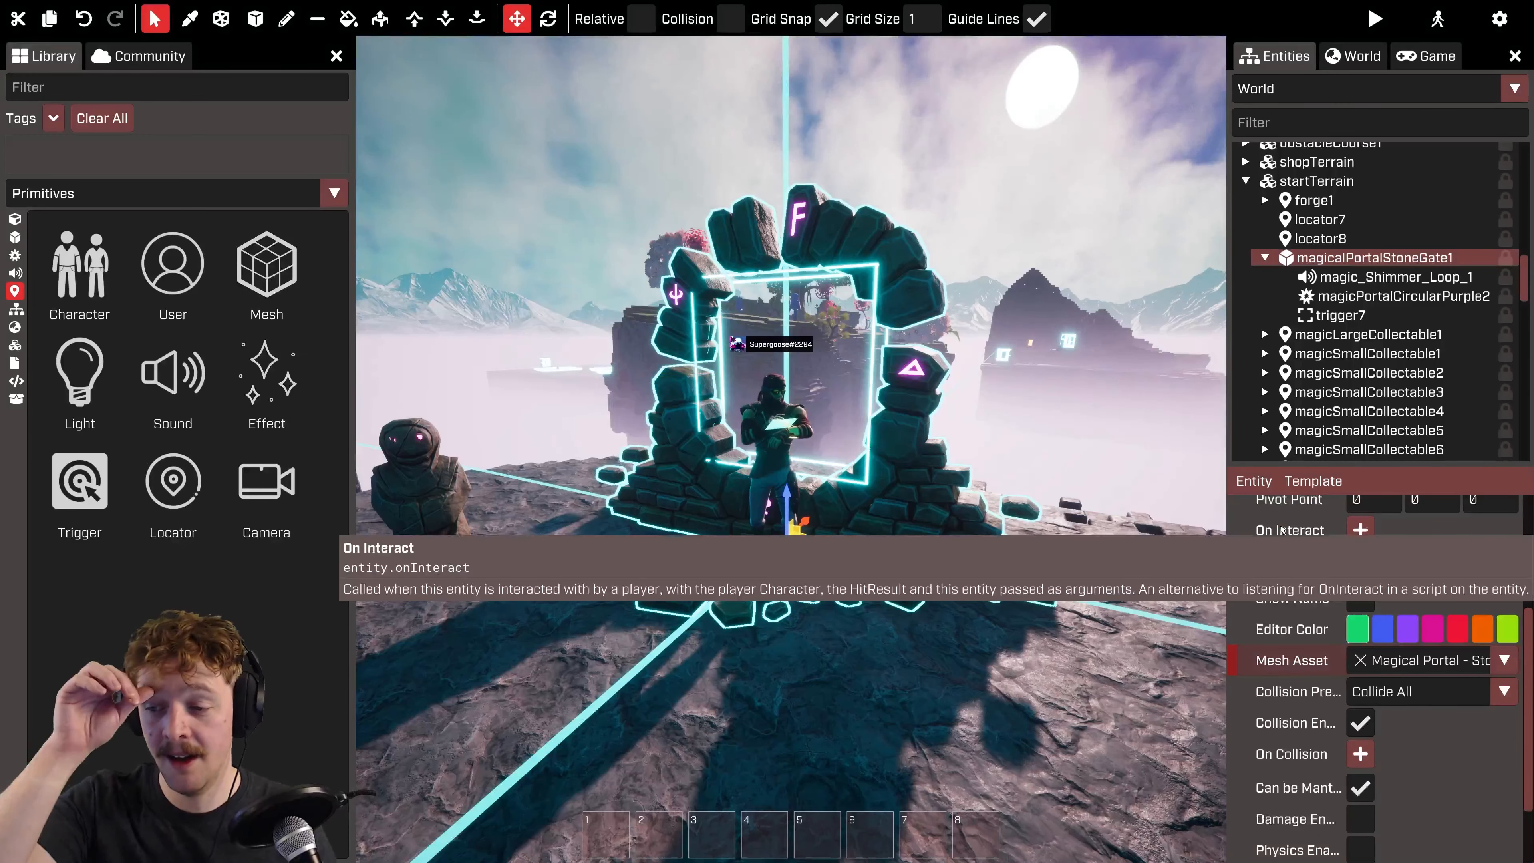
Step: Open the stone gate's teleportScript for editing and narrow the library to give the code editor more width
scroll(1376, 658, down, 2)
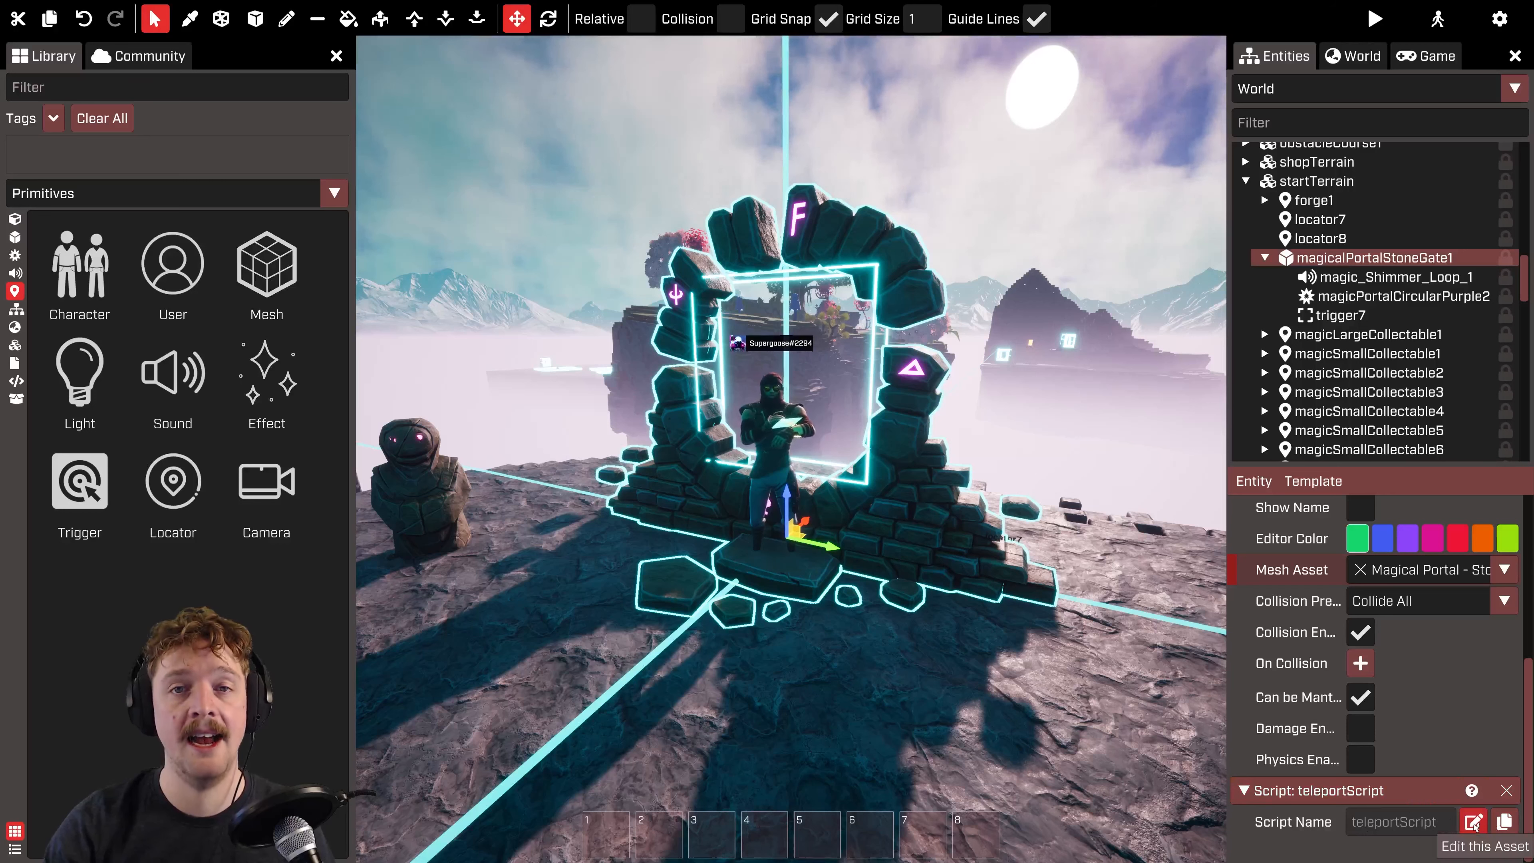
click(1474, 822)
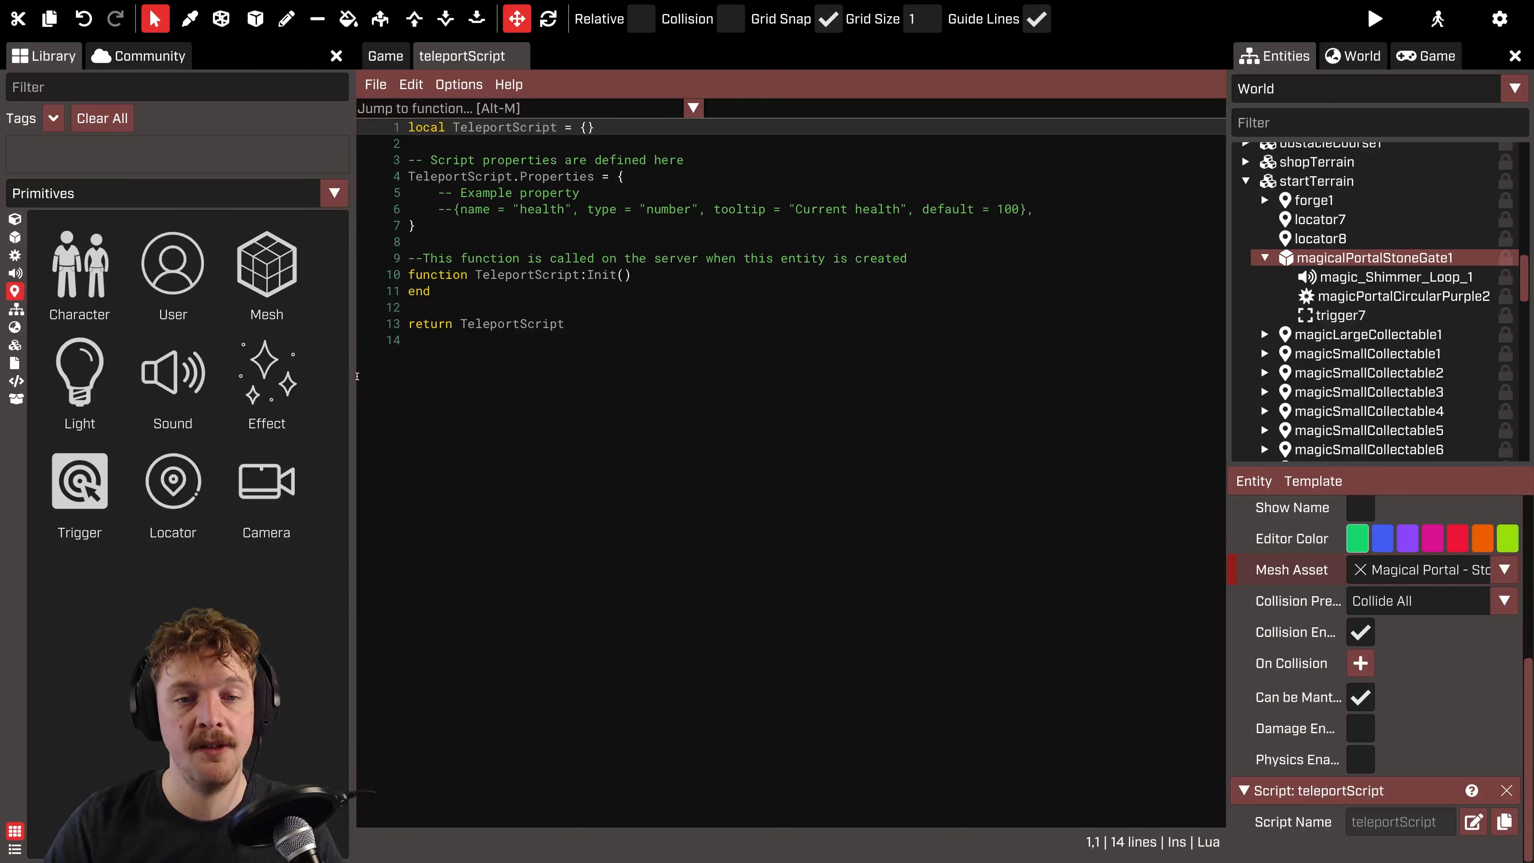
drag(354, 376, 284, 360)
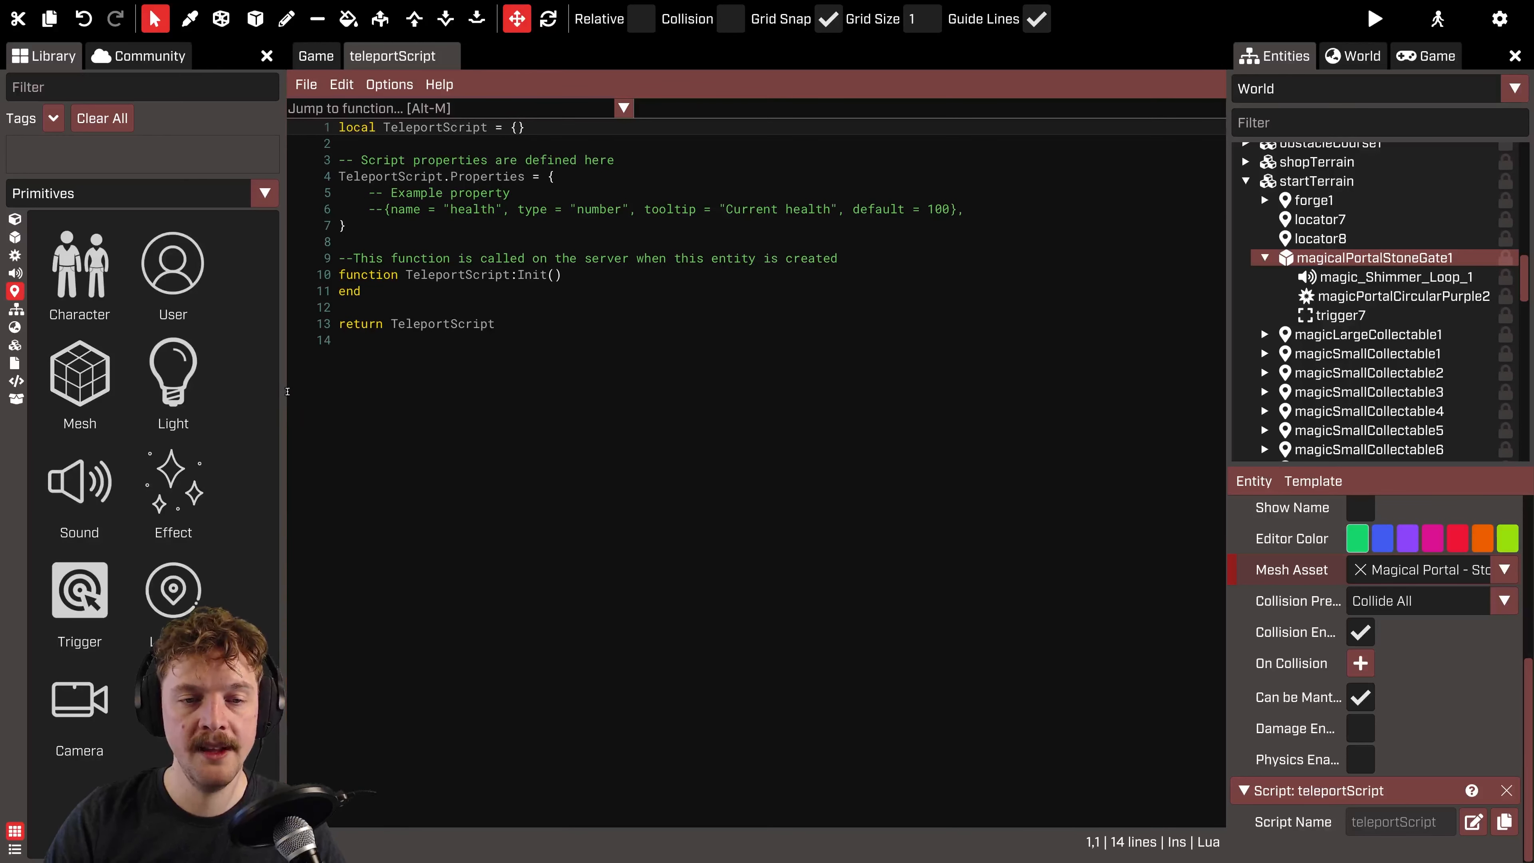
drag(286, 391, 311, 397)
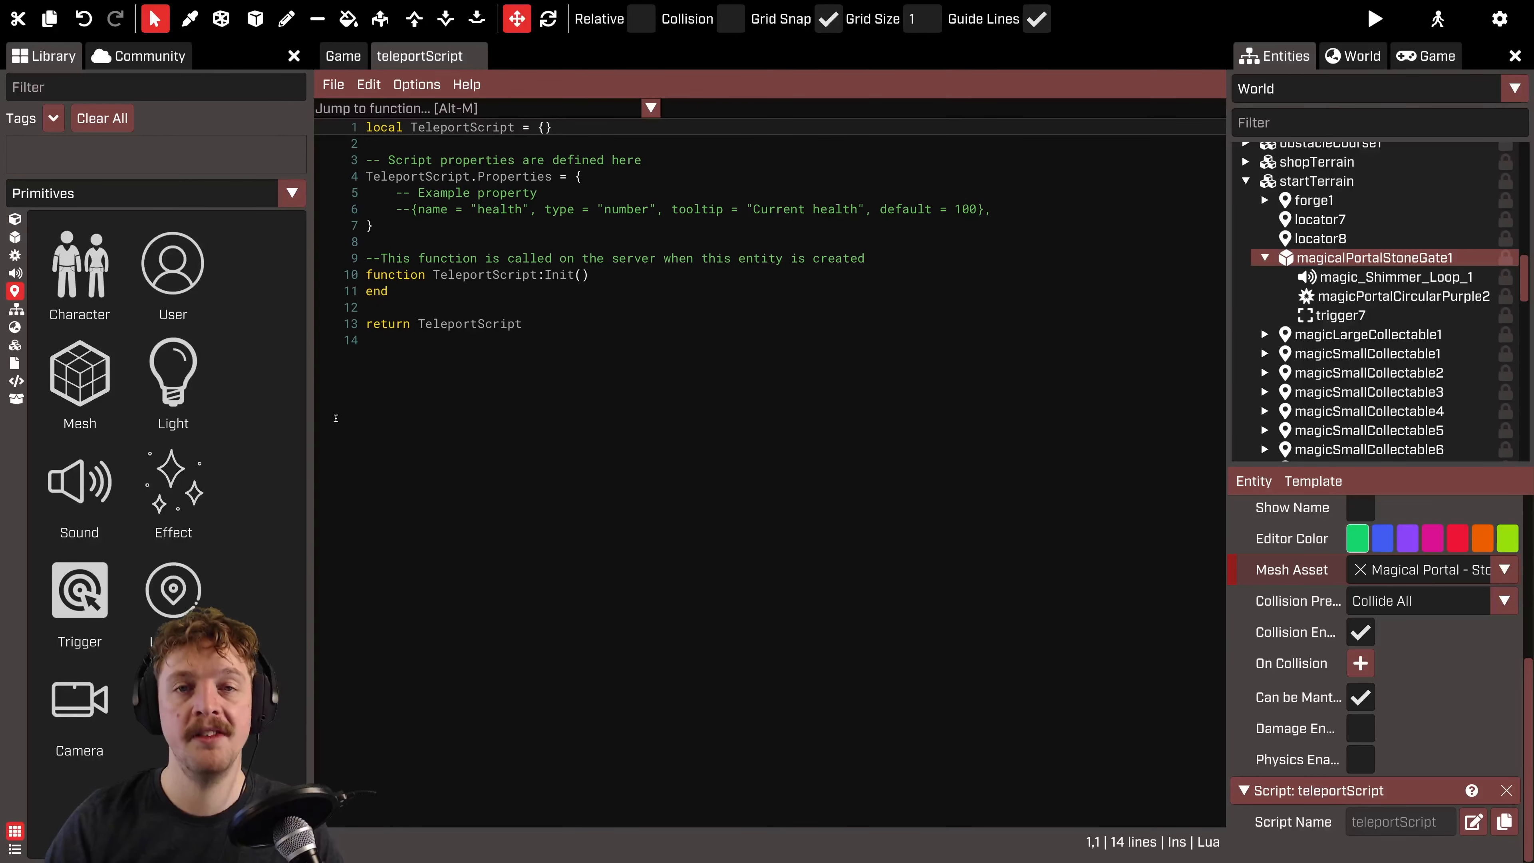